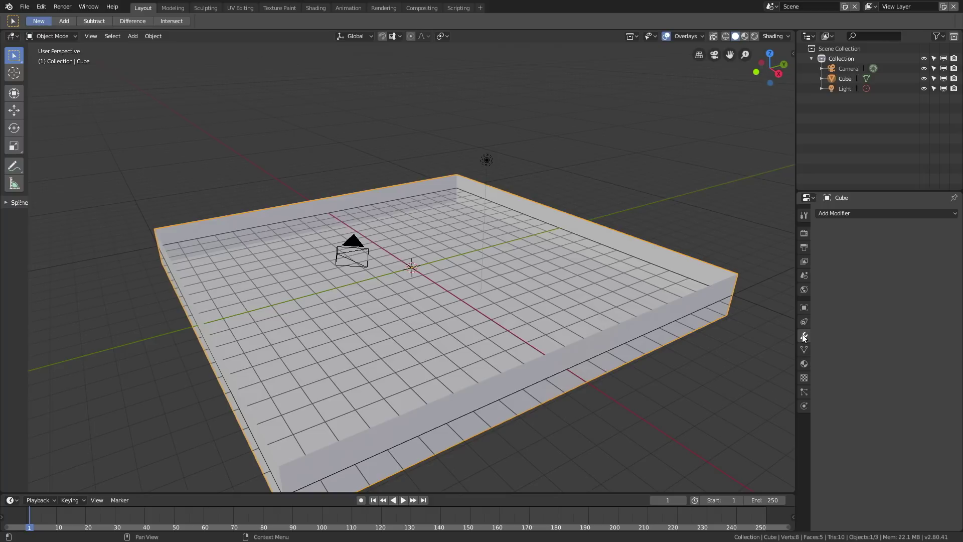
Add a Solidify modifier to the open tray, set its thickness to 0.02 m and apply it.
click(854, 213)
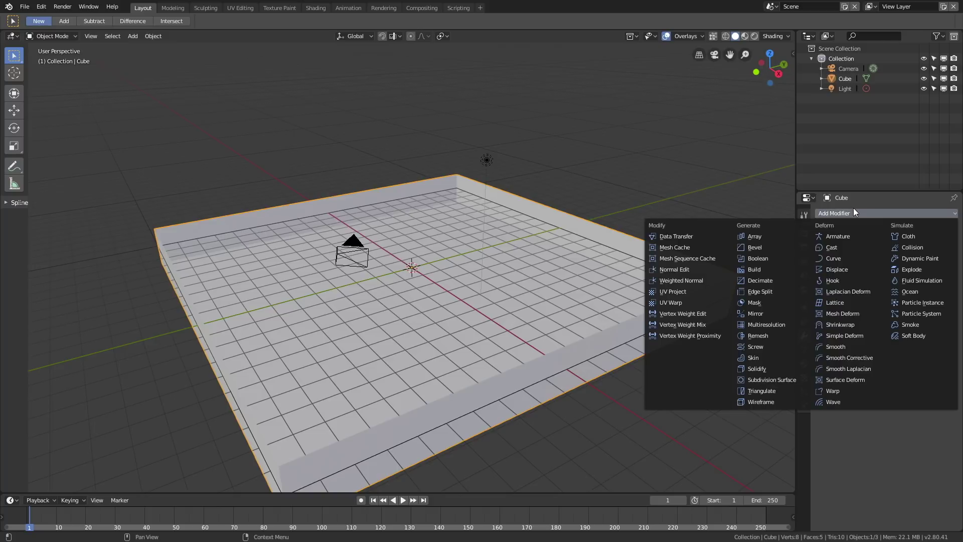
click(785, 368)
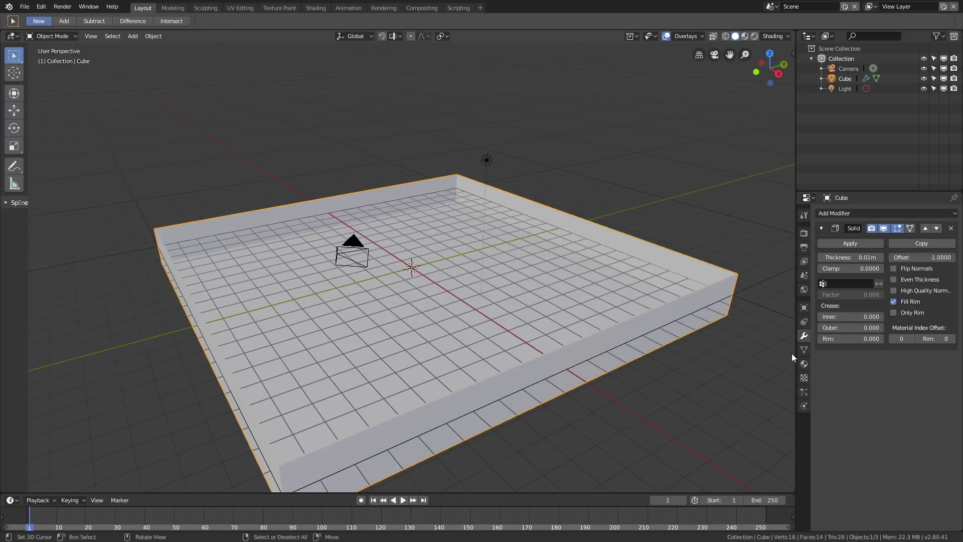
click(832, 257)
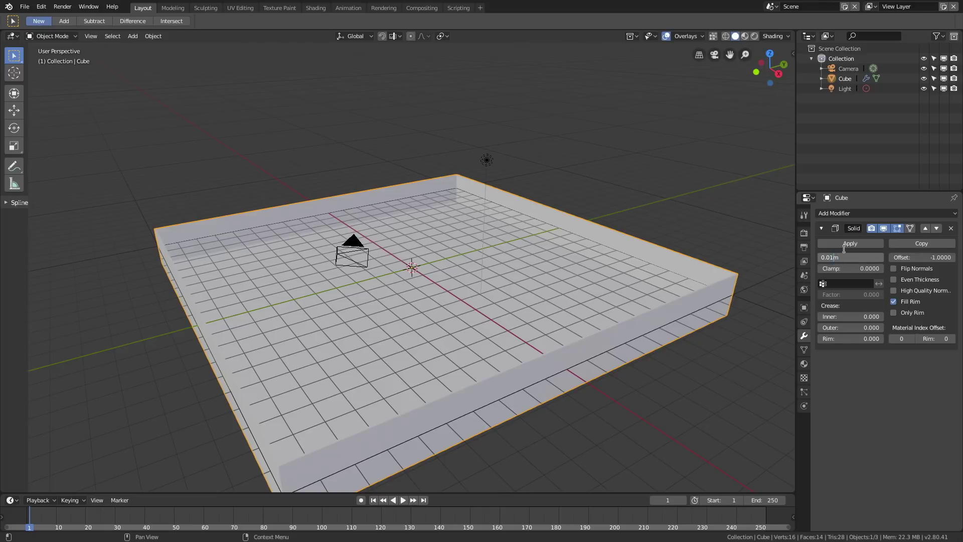
key(Return)
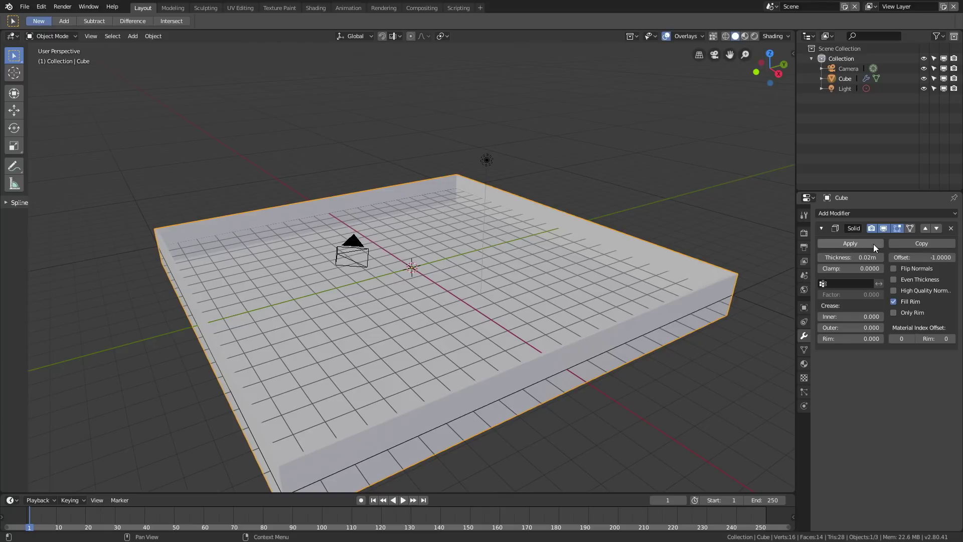
click(874, 243)
Enable Fluid physics on the tray as an Obstacle with Shell volume initialization.
middle_drag(652, 246, 578, 254)
scroll(594, 256, up, 3)
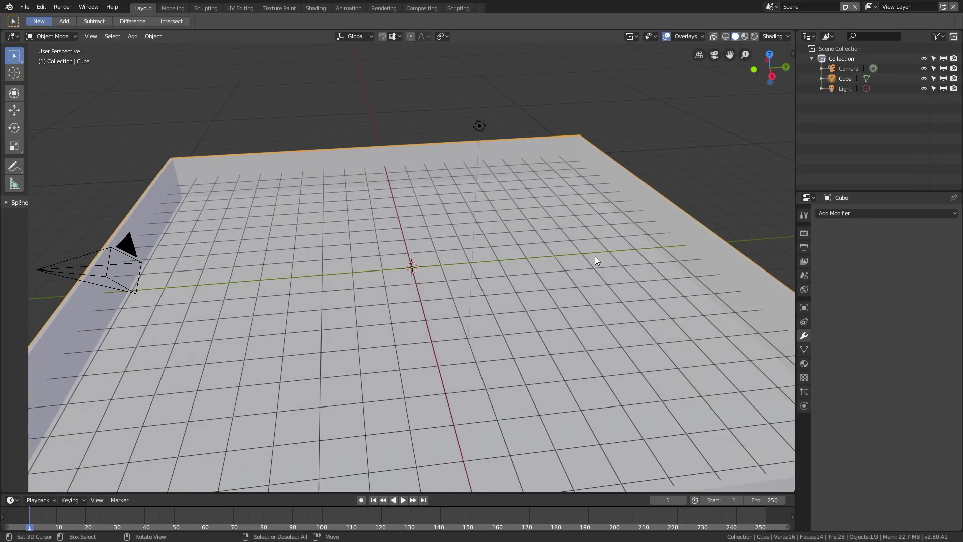
click(804, 408)
click(903, 234)
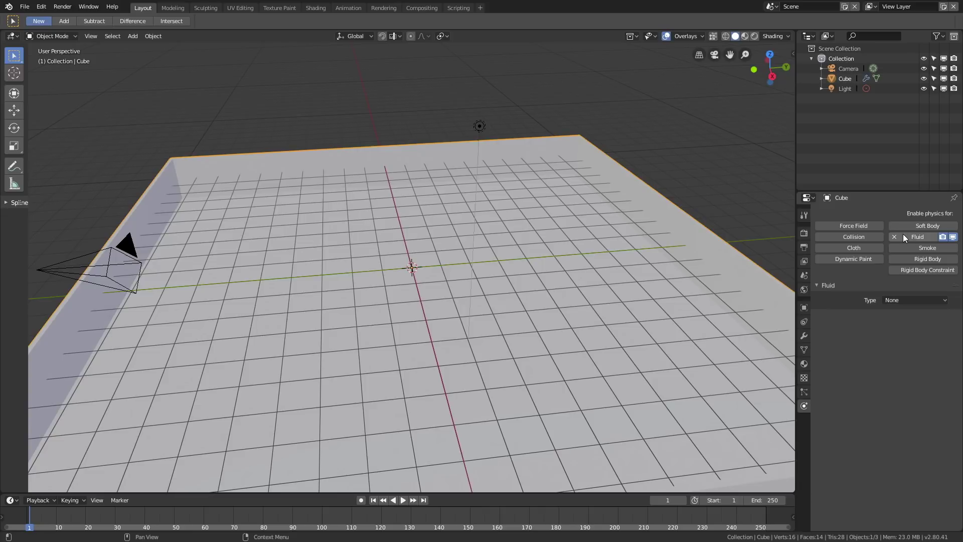
click(898, 299)
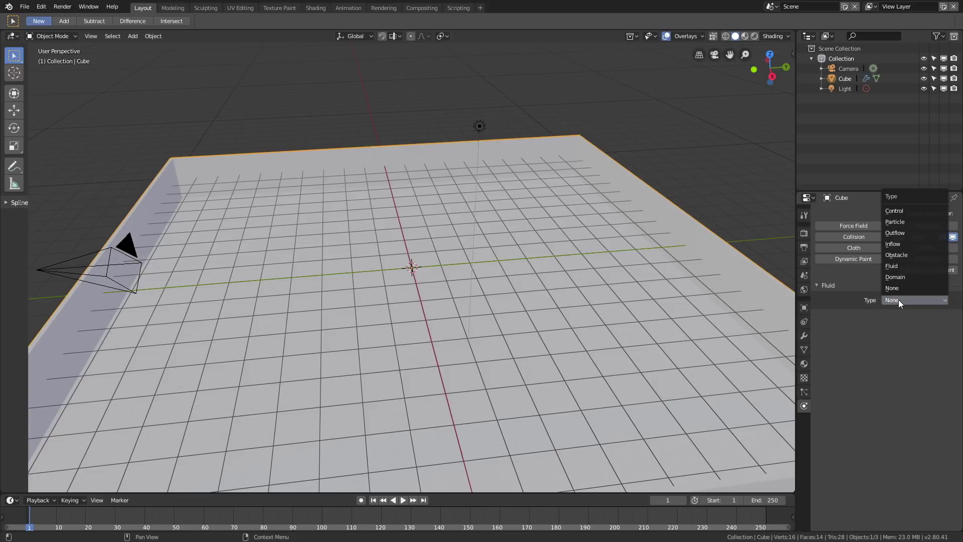
click(893, 256)
click(895, 330)
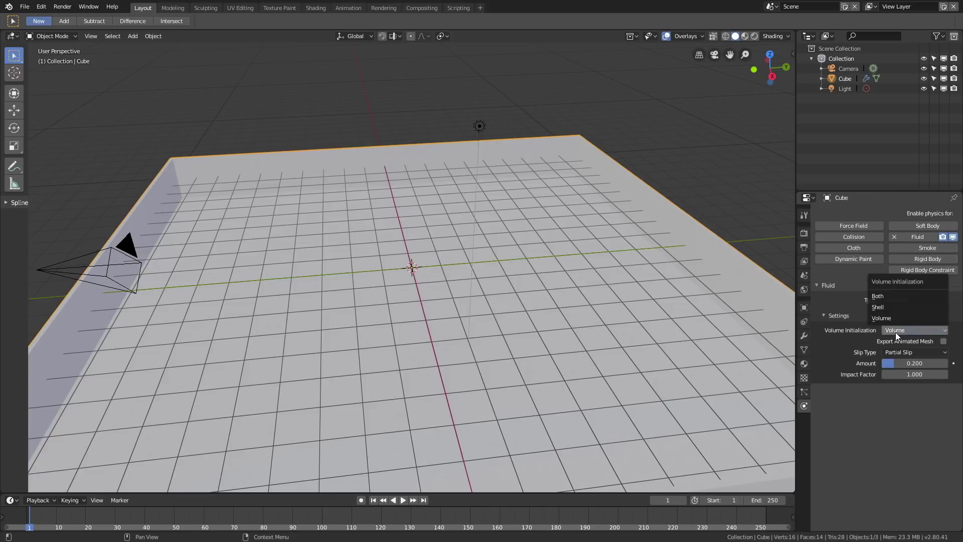
click(892, 311)
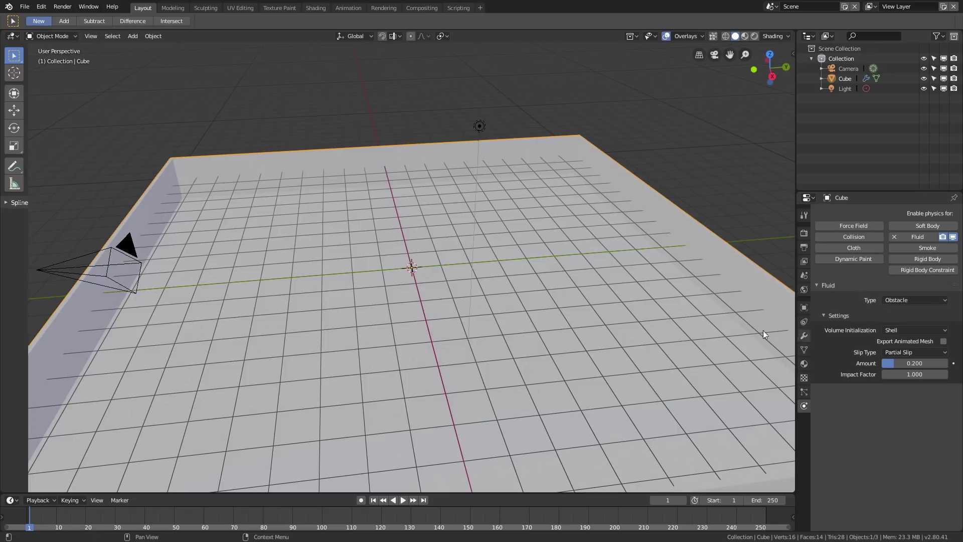
Add a mesh circle at the centre of the tray.
mouse_move(583, 300)
middle_down()
mouse_move(573, 278)
mouse_move(593, 288)
middle_up()
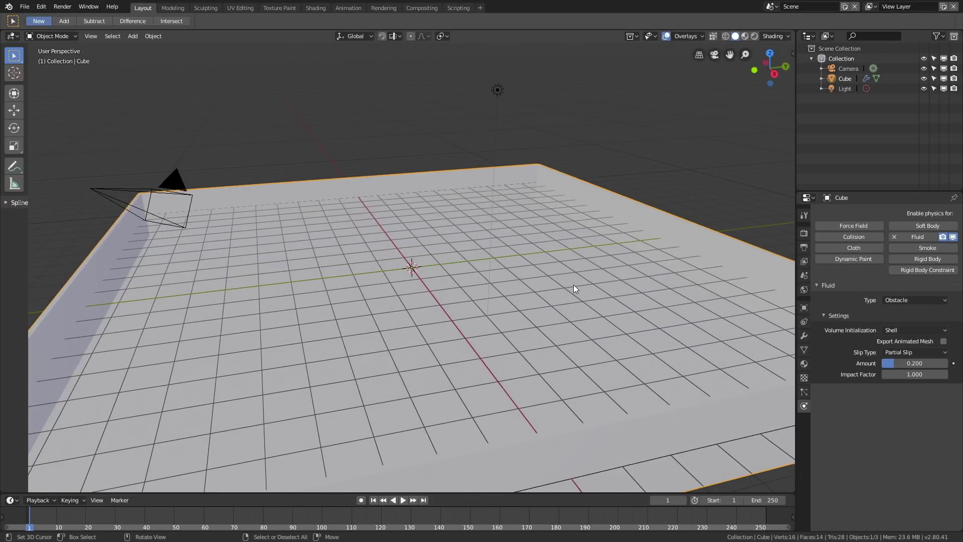
click(133, 36)
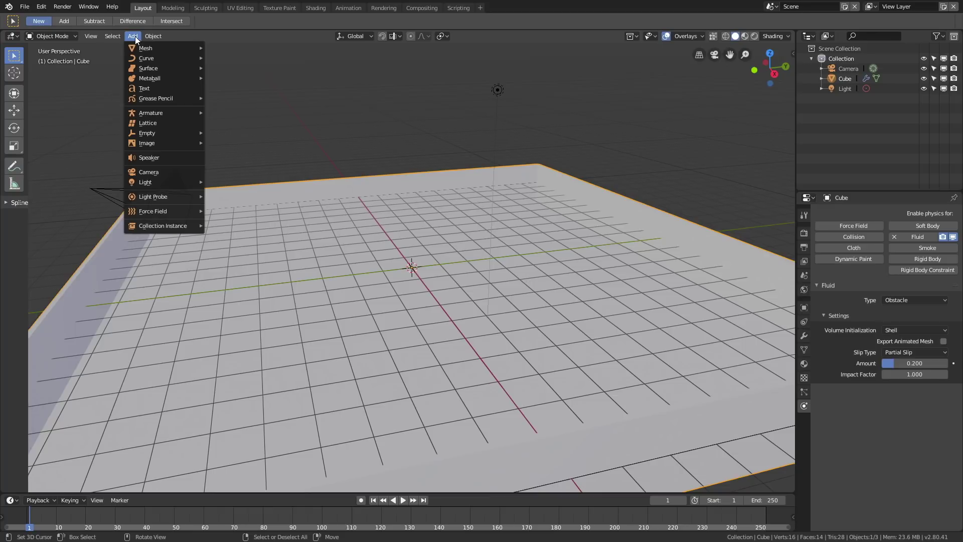
mouse_move(183, 49)
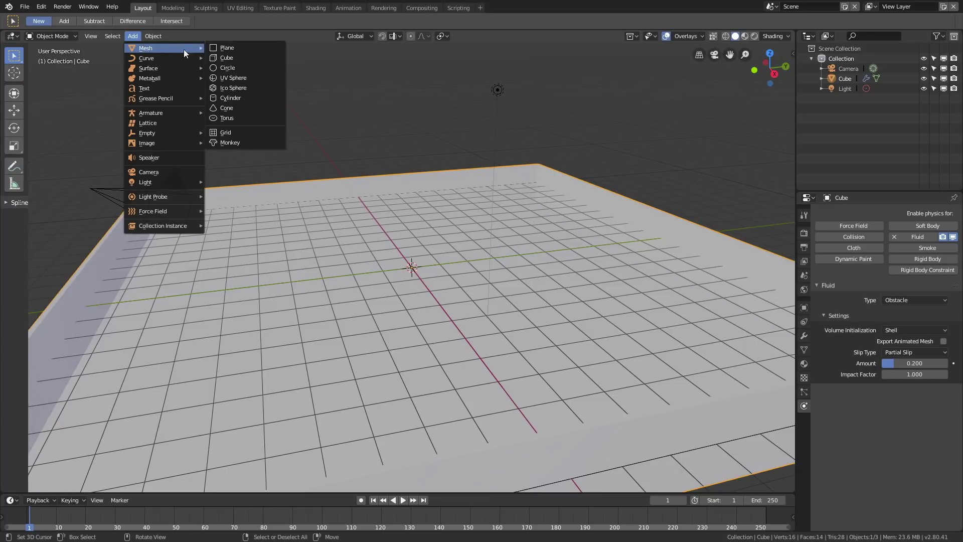
click(238, 64)
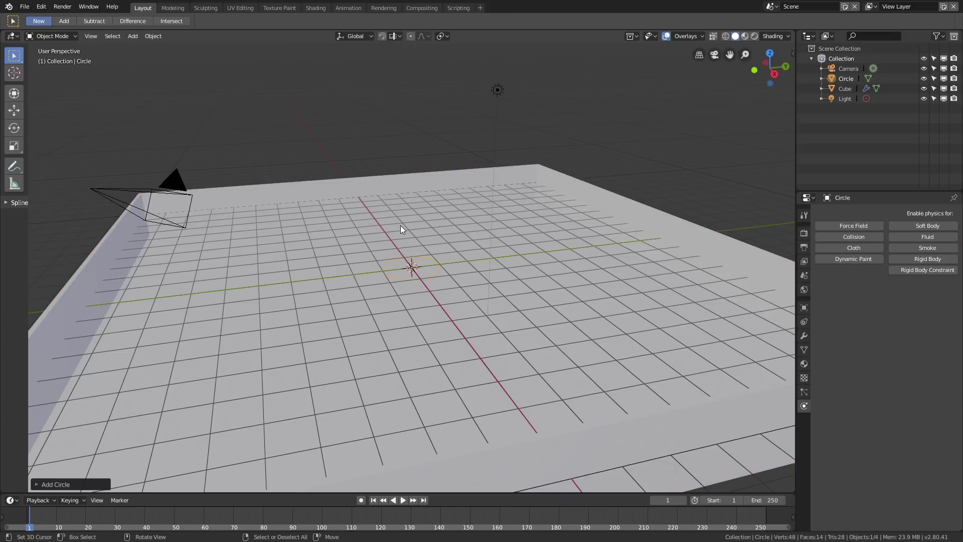
Fill the circle with a face in Edit Mode and return to Object Mode.
click(70, 38)
click(65, 59)
scroll(419, 266, up, 5)
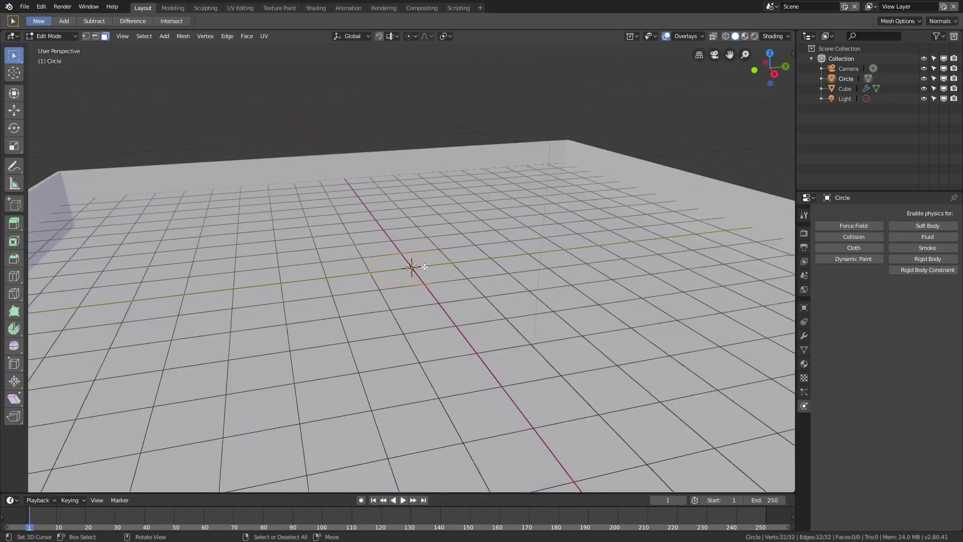
key(f)
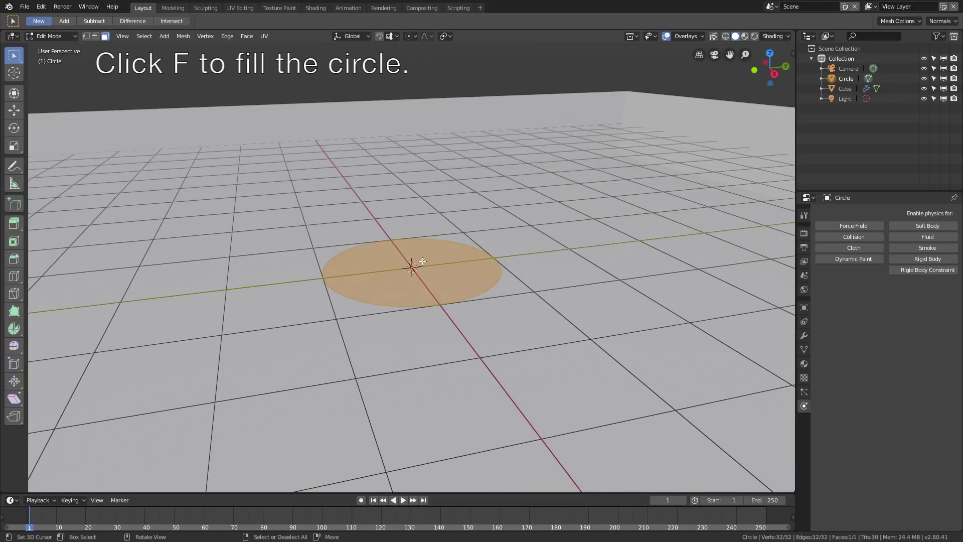
click(67, 37)
click(50, 48)
Raise the circle along the Z axis to well above the tray's walls.
scroll(354, 216, down, 6)
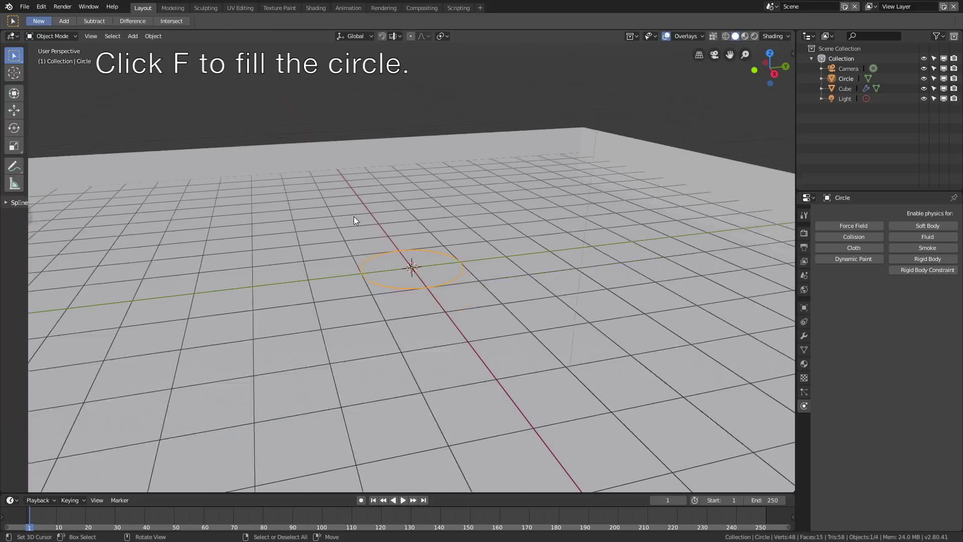
scroll(370, 228, up, 3)
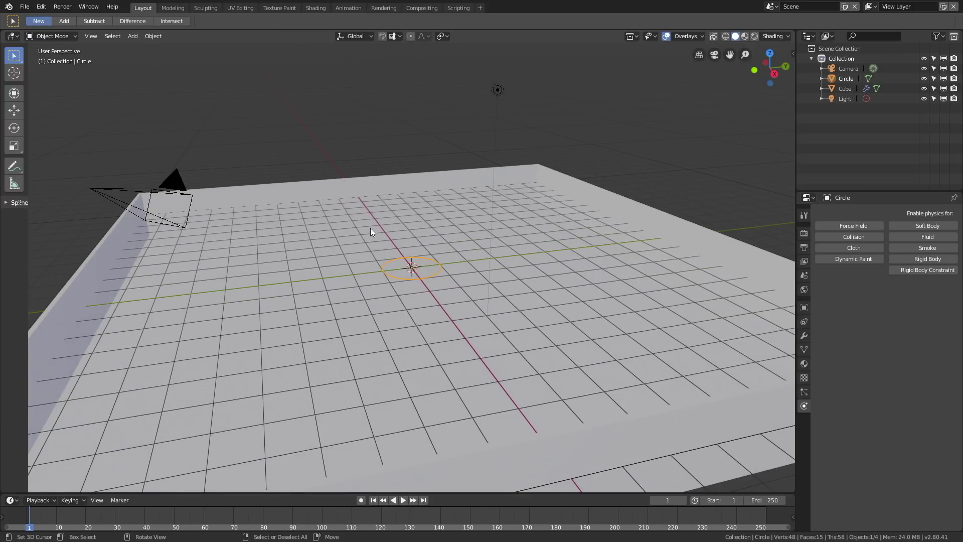
key(g)
key(z)
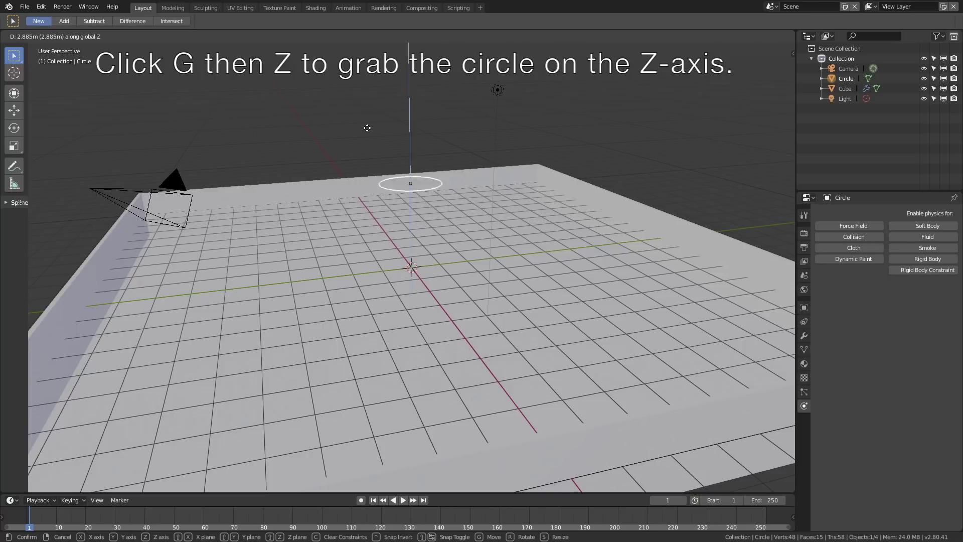
click(377, 71)
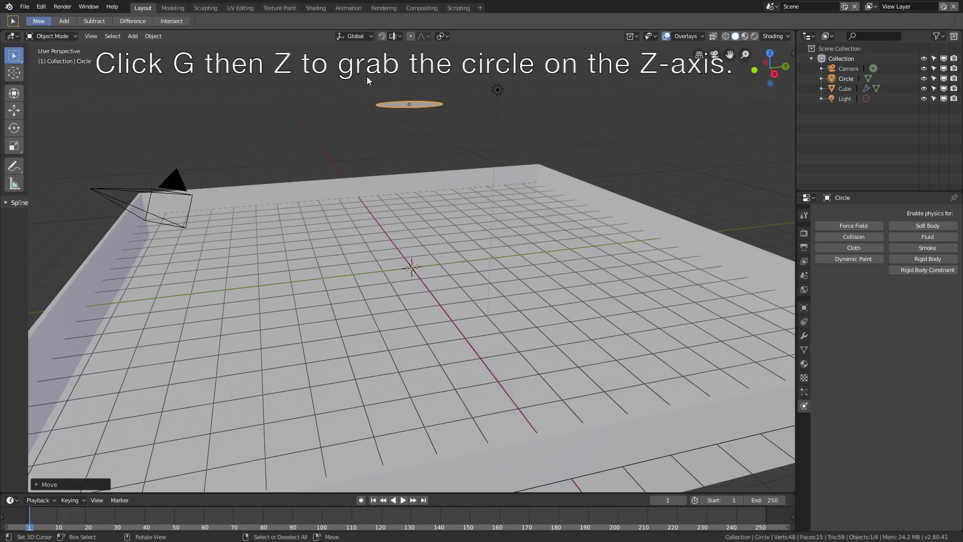
Rotate the circle 90 degrees about the X axis and scale it down slightly.
text(rx90)
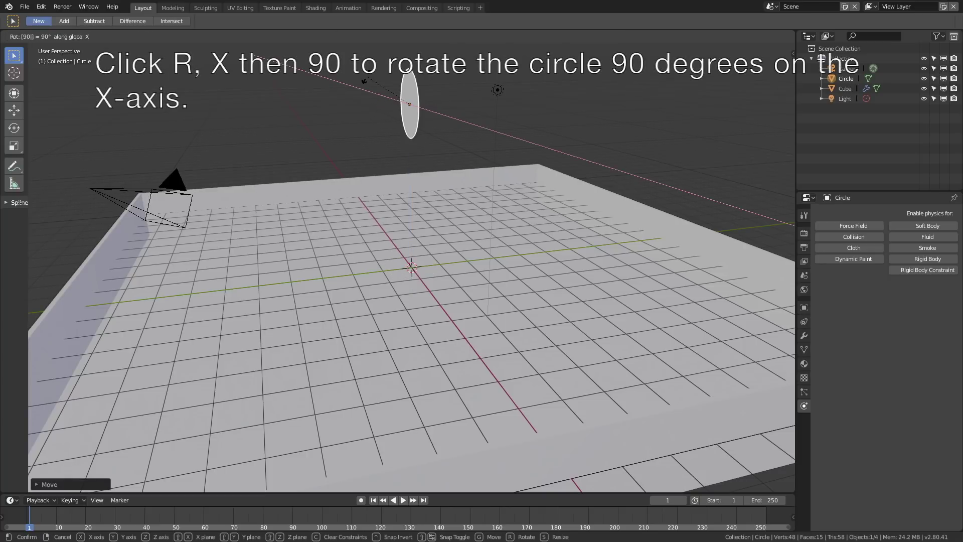
click(365, 77)
middle_drag(385, 83, 387, 148)
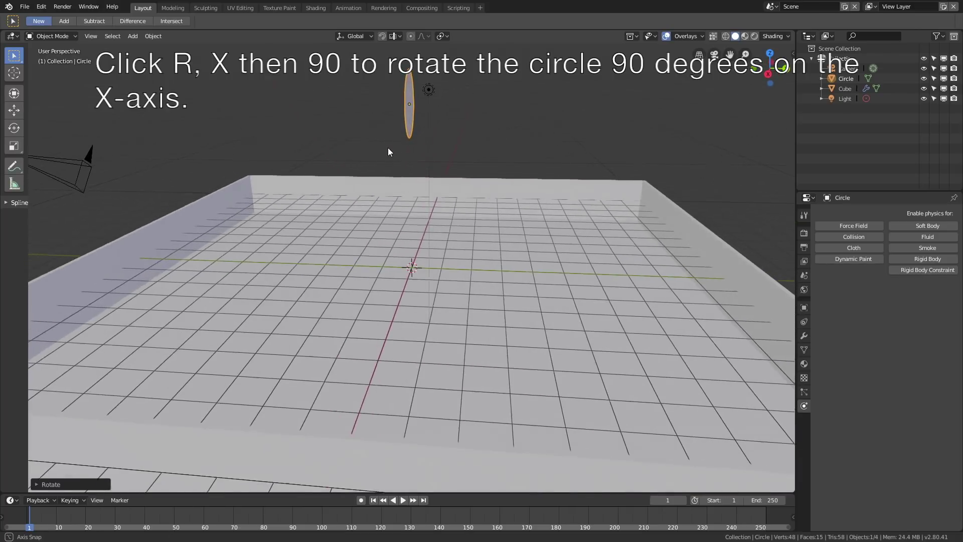
scroll(388, 147, down, 2)
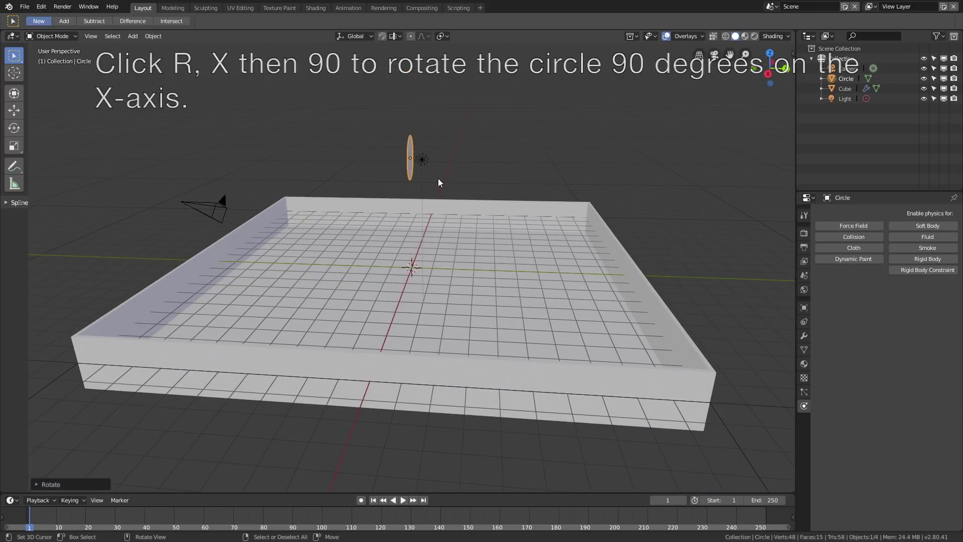
key(s)
click(467, 134)
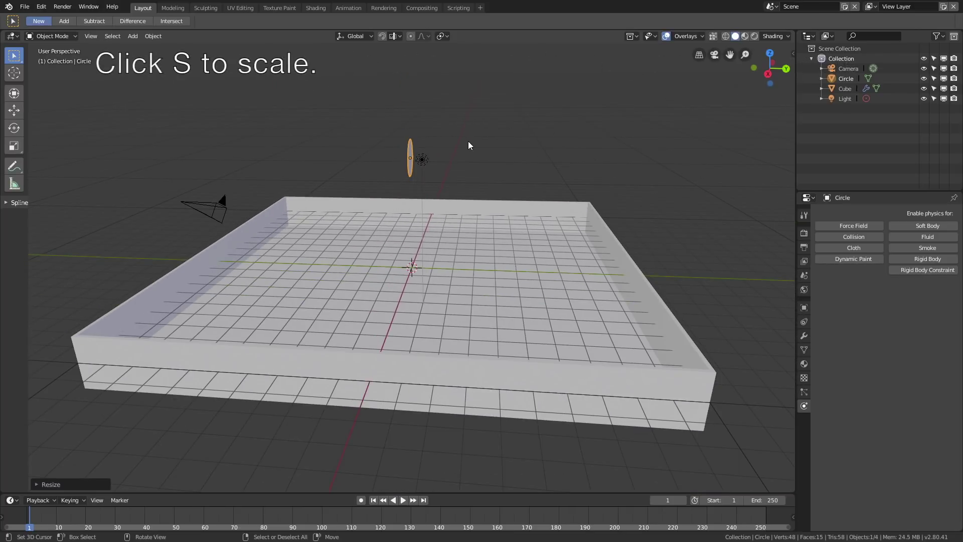
Move the circle along the Y axis toward the tray's negative-Y side and shift it along the X axis.
middle_drag(483, 178, 508, 169)
key(g)
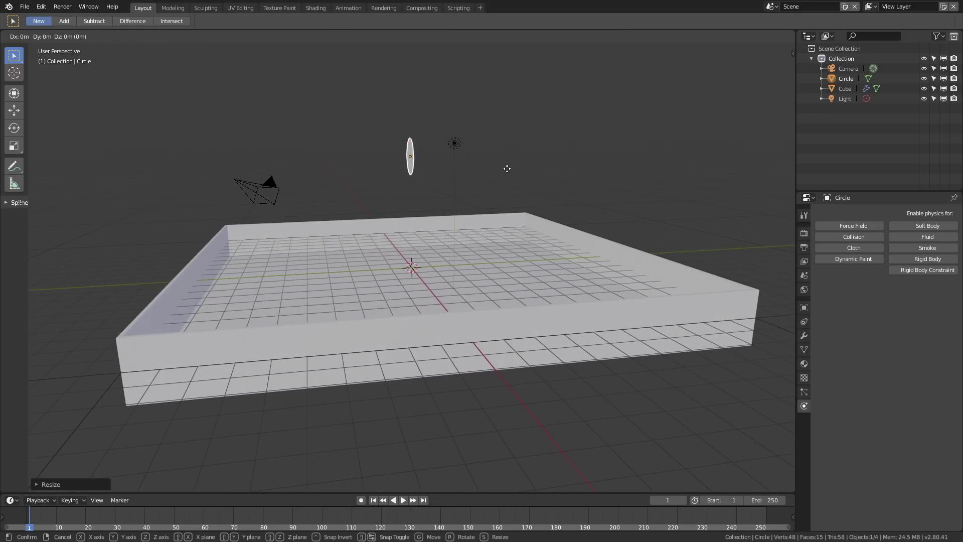
key(y)
click(294, 198)
middle_drag(295, 197, 171, 217)
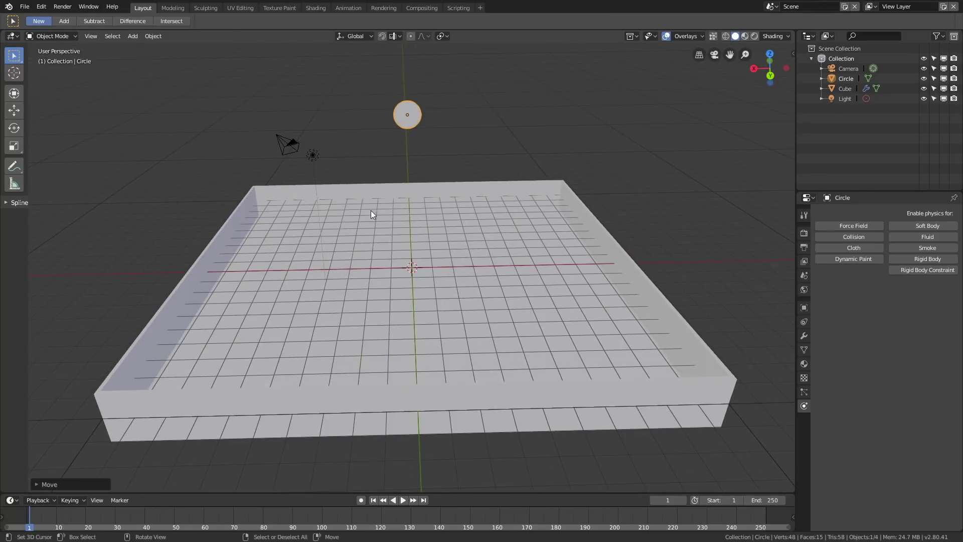
key(g)
key(x)
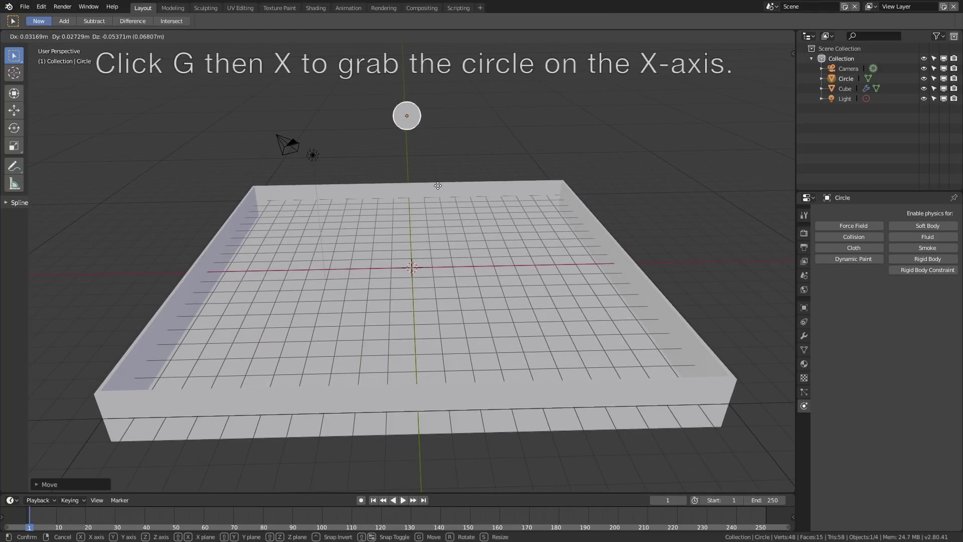
click(348, 192)
Enable Fluid physics on the circle as an Inflow with Shell volume initialization.
middle_drag(348, 192, 516, 204)
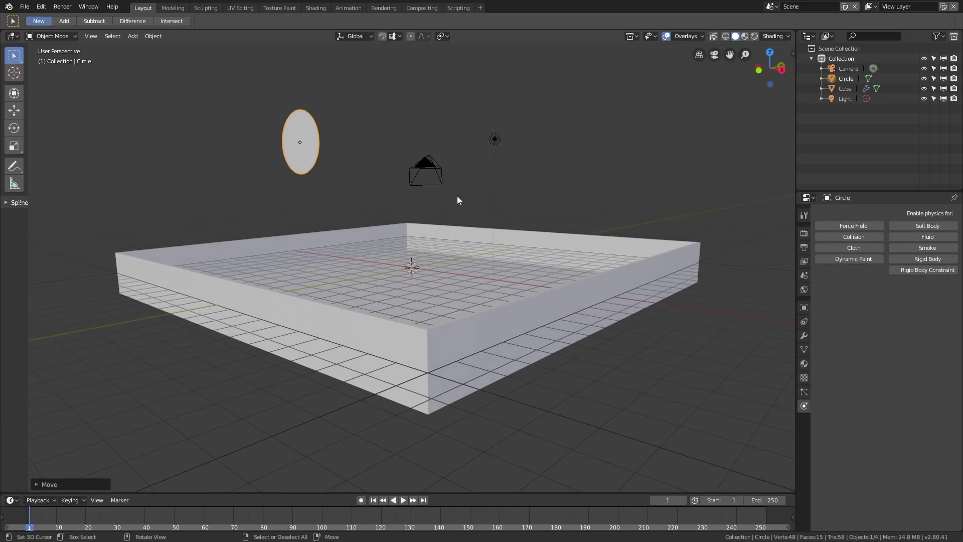
click(931, 237)
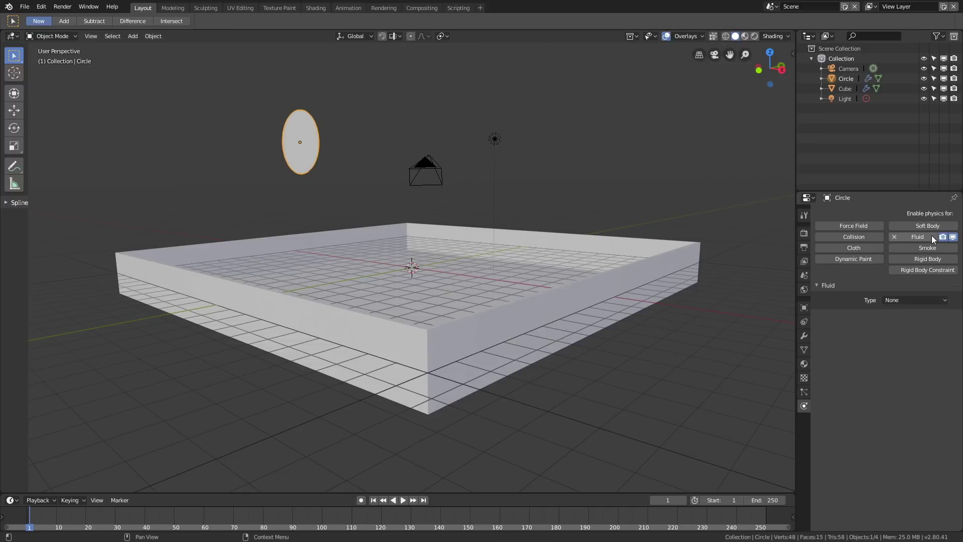
click(915, 299)
click(905, 244)
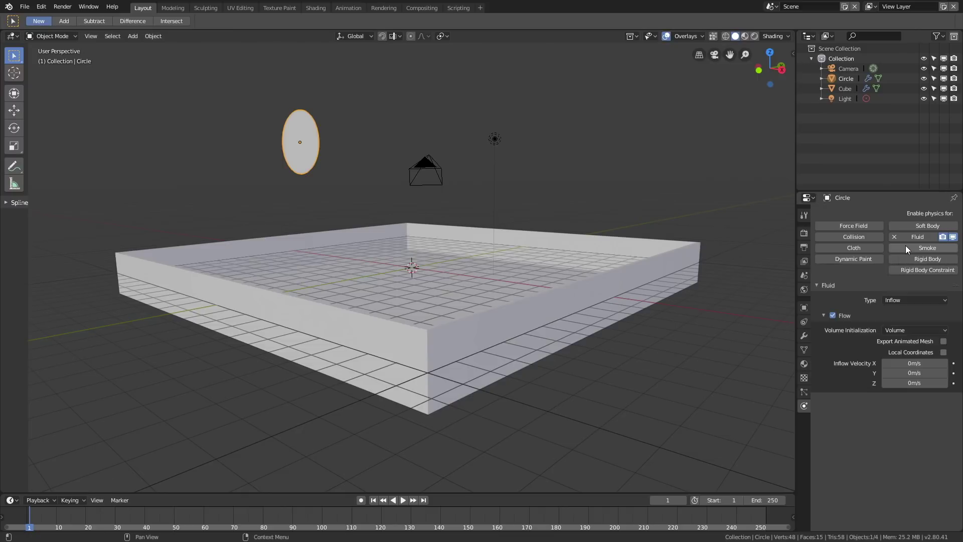
click(912, 331)
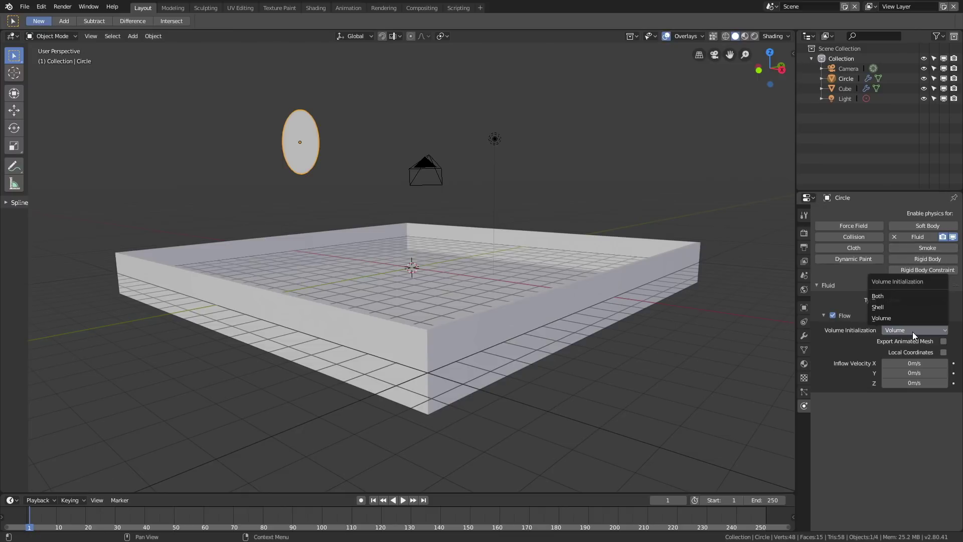
click(891, 308)
Set the circle's inflow velocity in Y to 10 m/s.
click(918, 373)
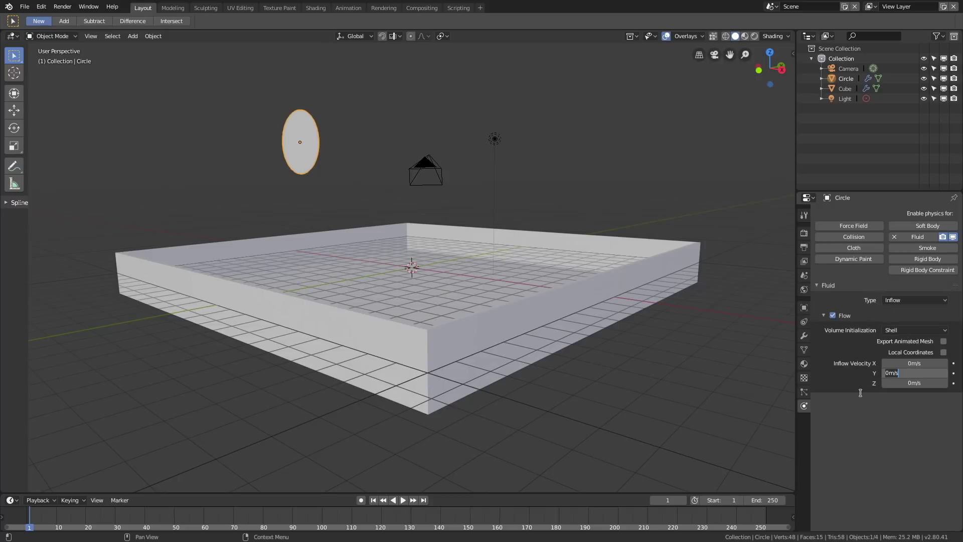
text(10)
key(Return)
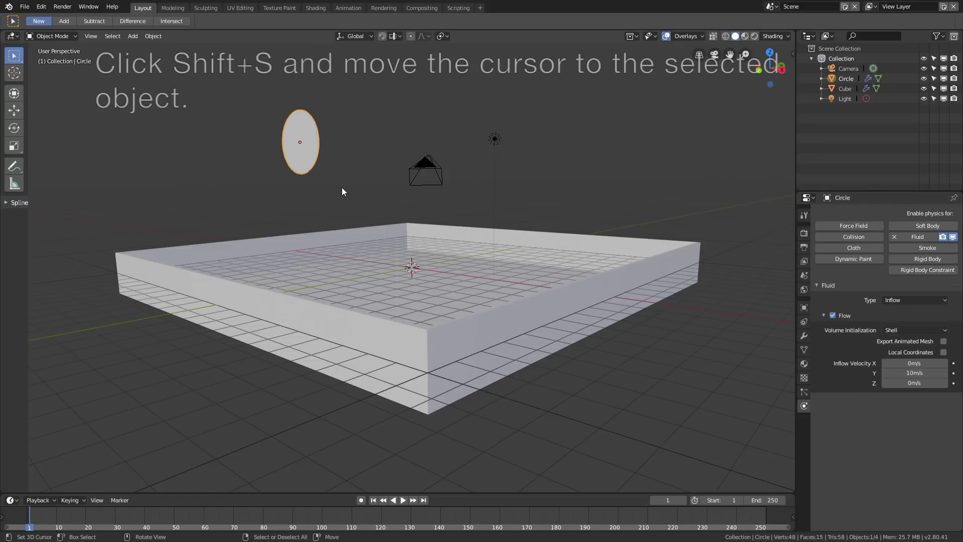
Snap the 3D cursor to the selected circle.
key(shift+s)
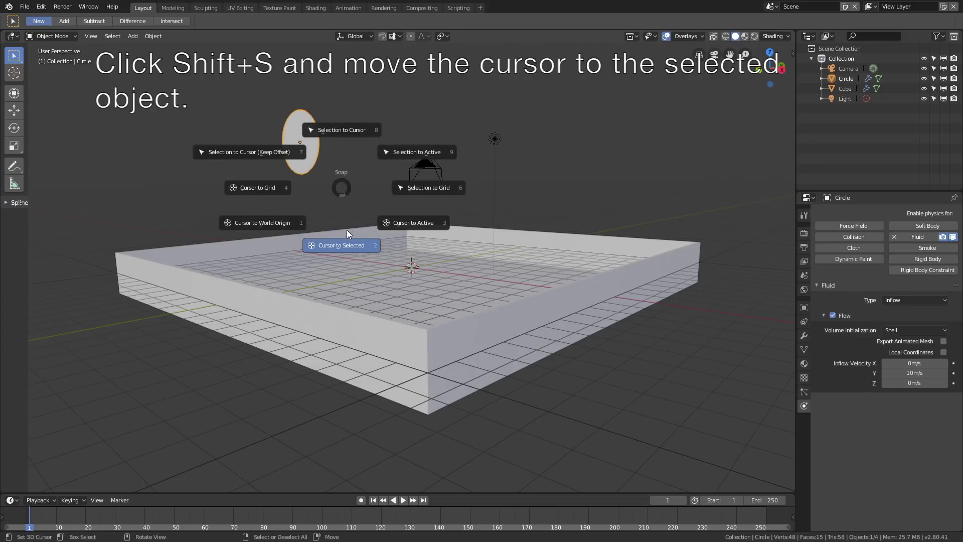
click(344, 245)
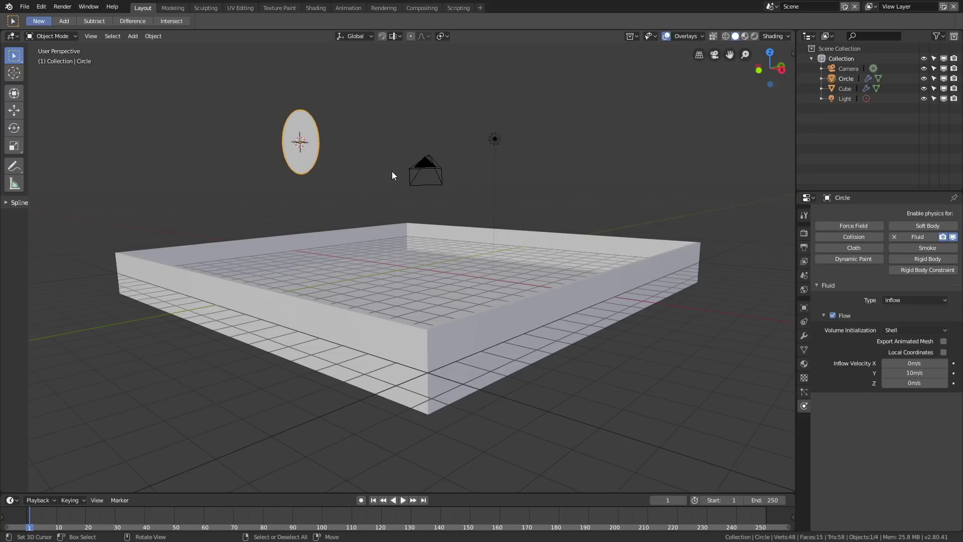
Add a mesh cylinder at the 3D cursor, in the circle's position.
click(132, 37)
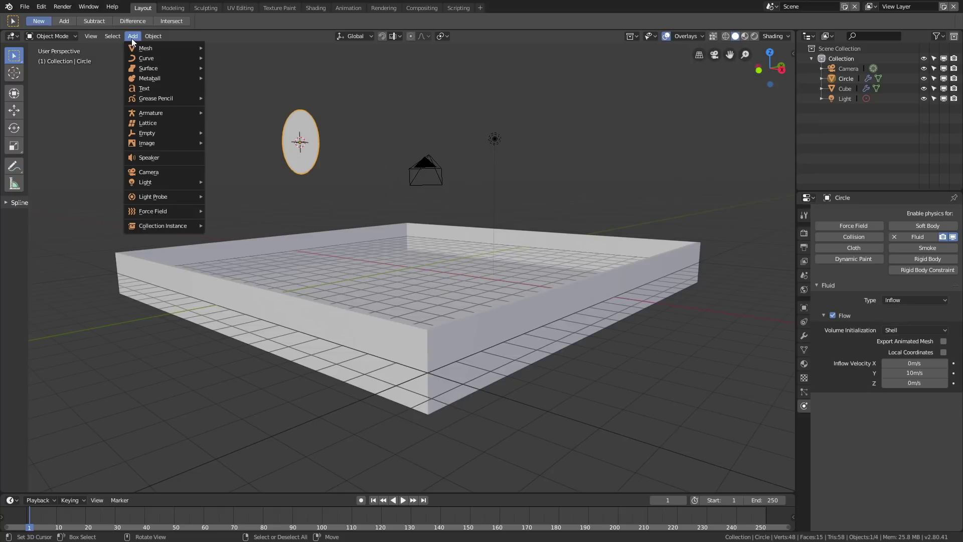
mouse_move(138, 47)
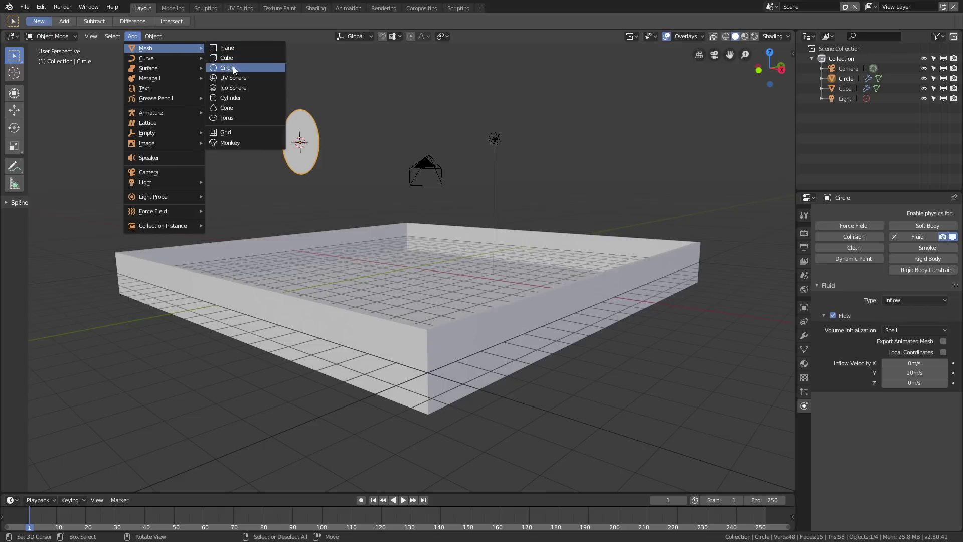
click(239, 96)
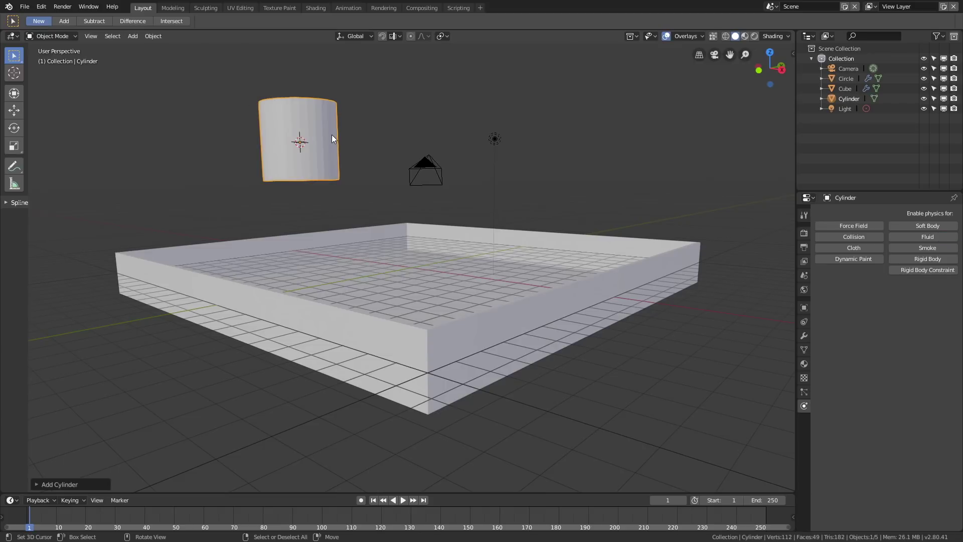
Rotate the cylinder 90 degrees on the X axis and scale it down to about 0.94.
key(r)
text(x)
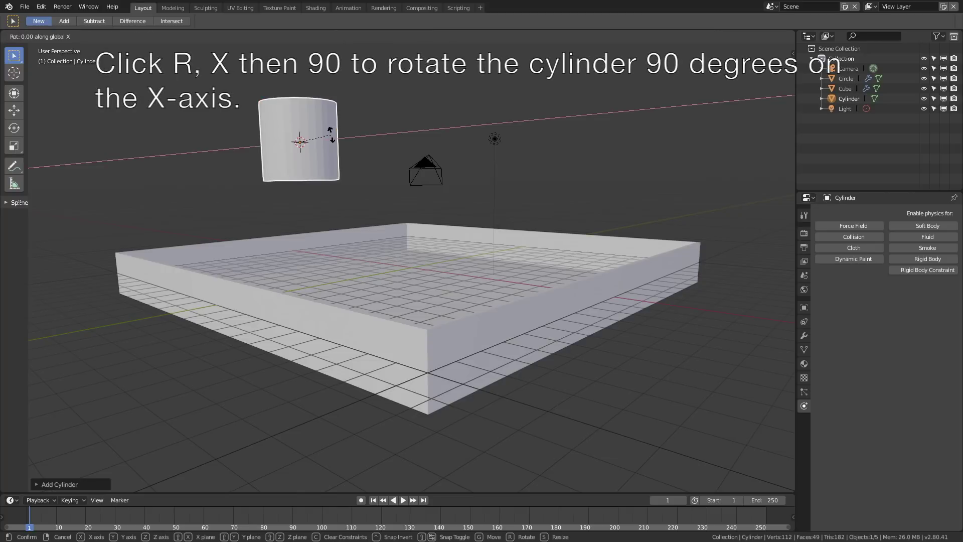
text(90)
key(Return)
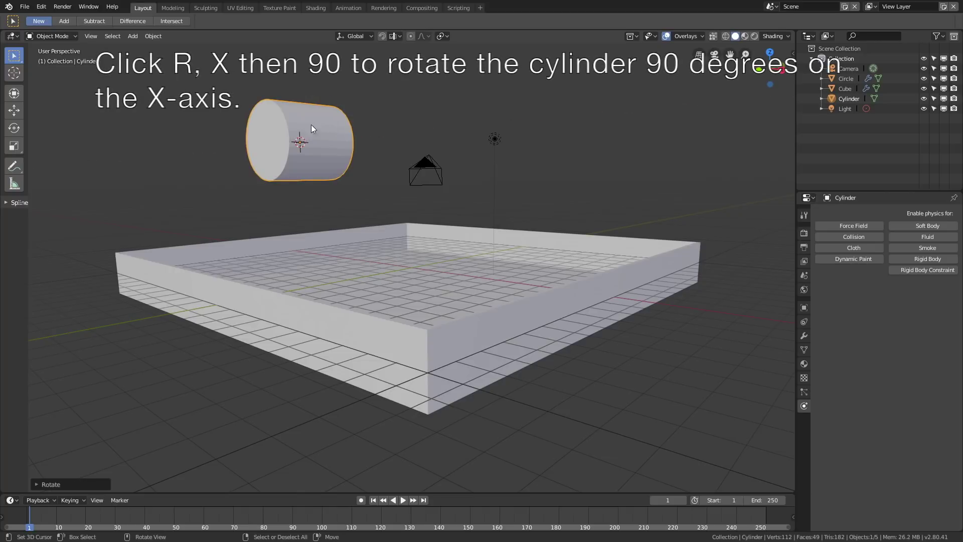
key(s)
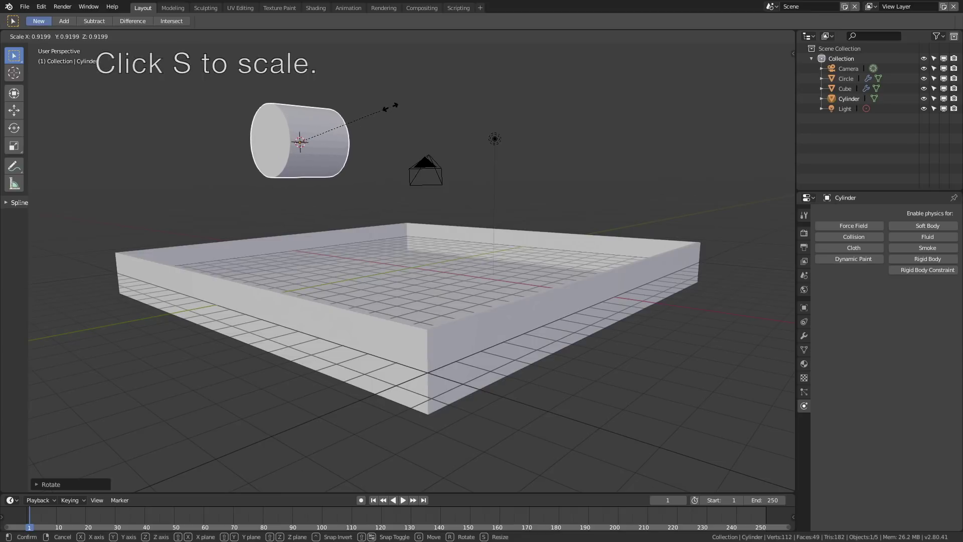
click(391, 108)
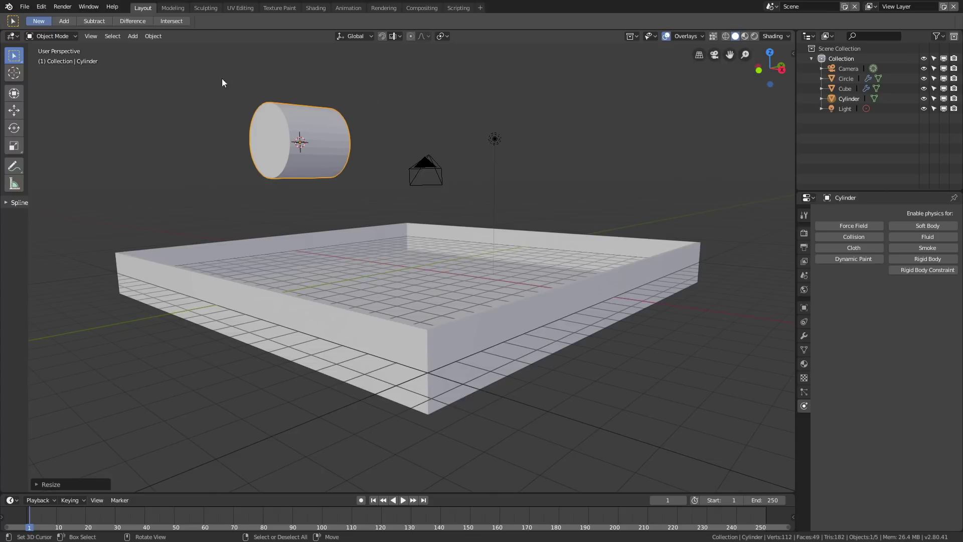
In Edit Mode, select both end faces of the cylinder and set their mean crease to 1.00.
click(60, 36)
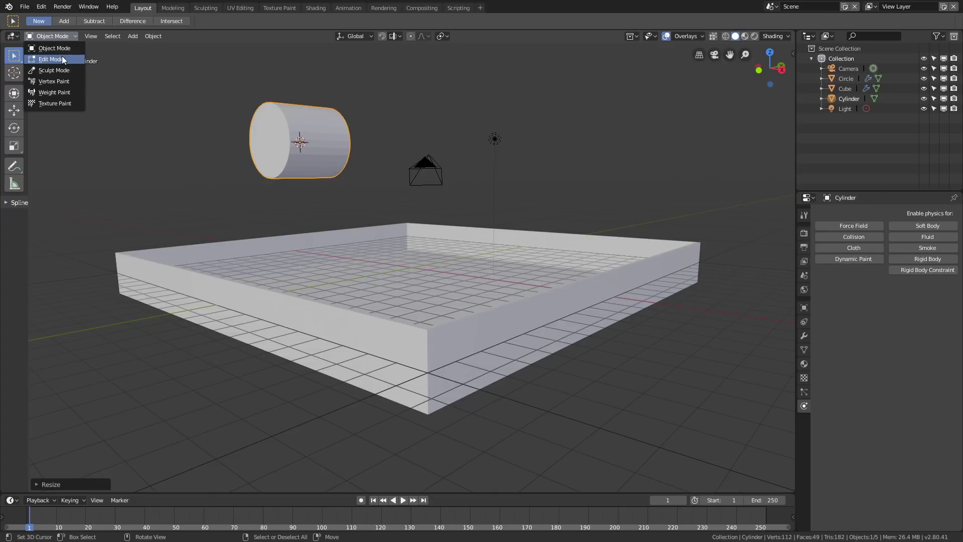
click(62, 56)
right_click(263, 127)
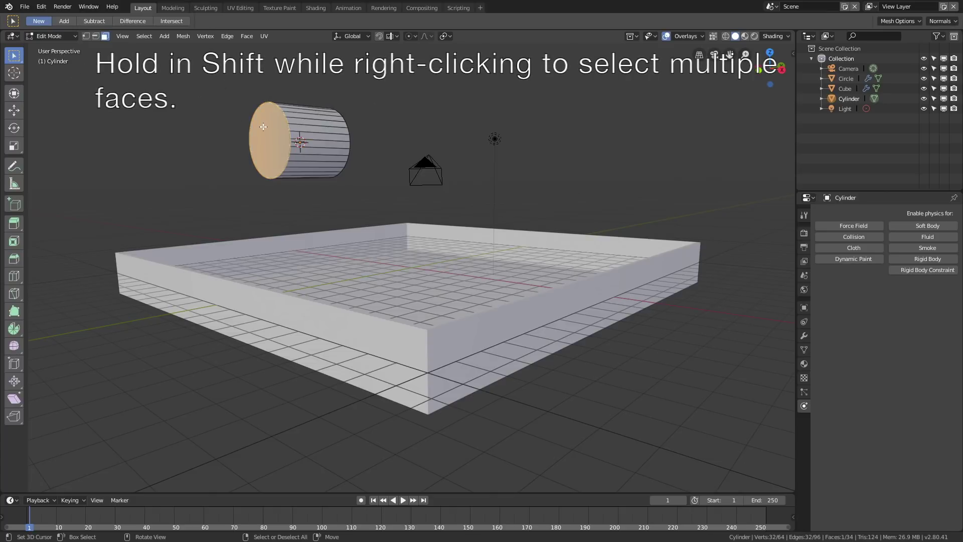
middle_drag(397, 167, 307, 167)
shift+right_click(178, 152)
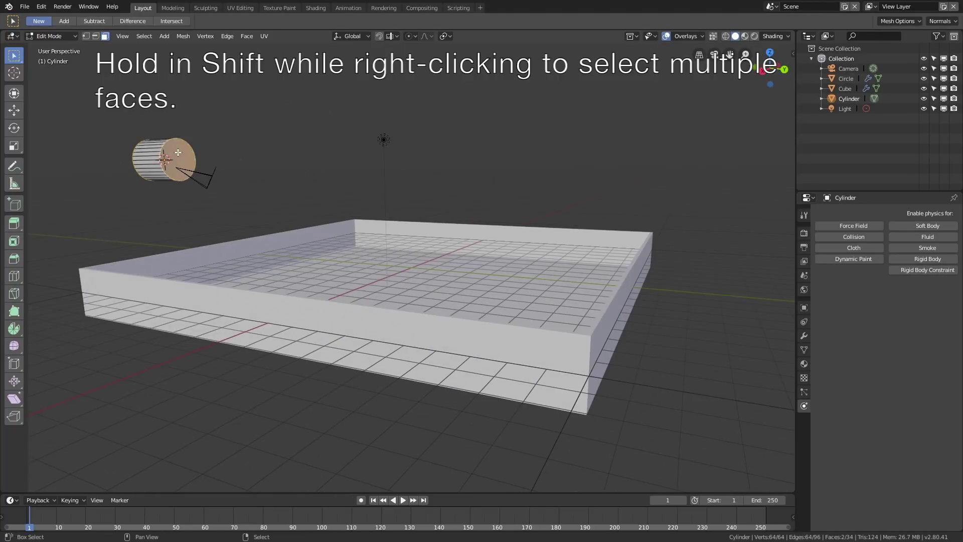
key(n)
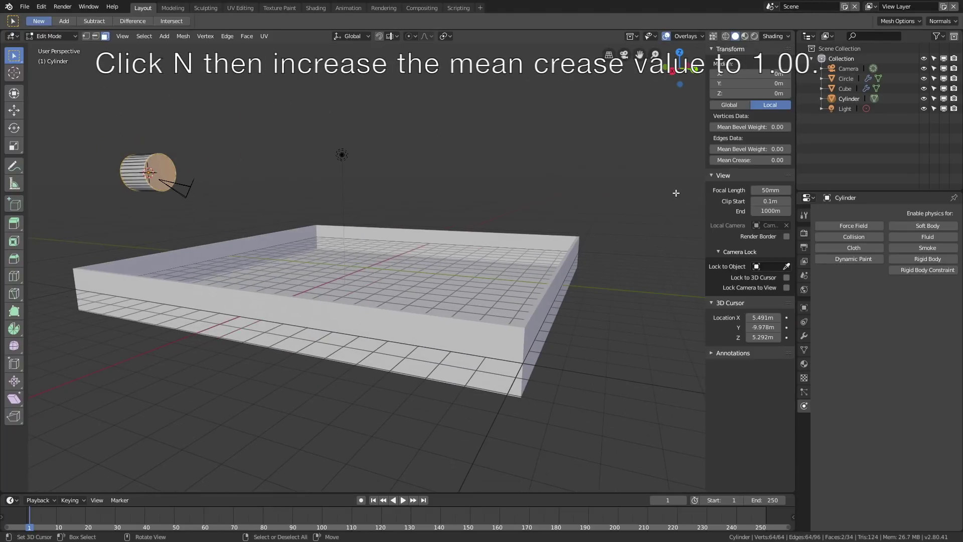
drag(737, 160, 783, 160)
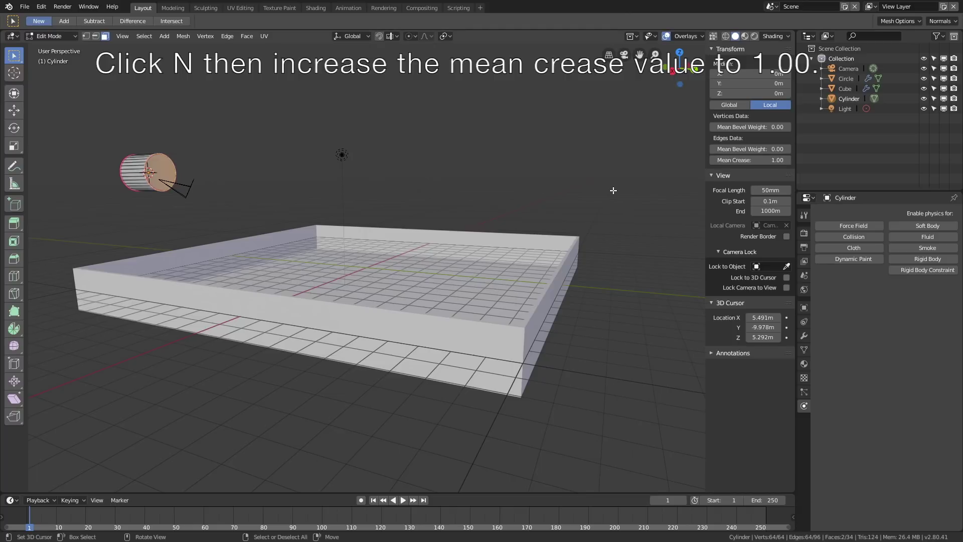
Add a Subdivision Surface modifier to the cylinder with 3 view subdivisions.
click(805, 335)
click(857, 215)
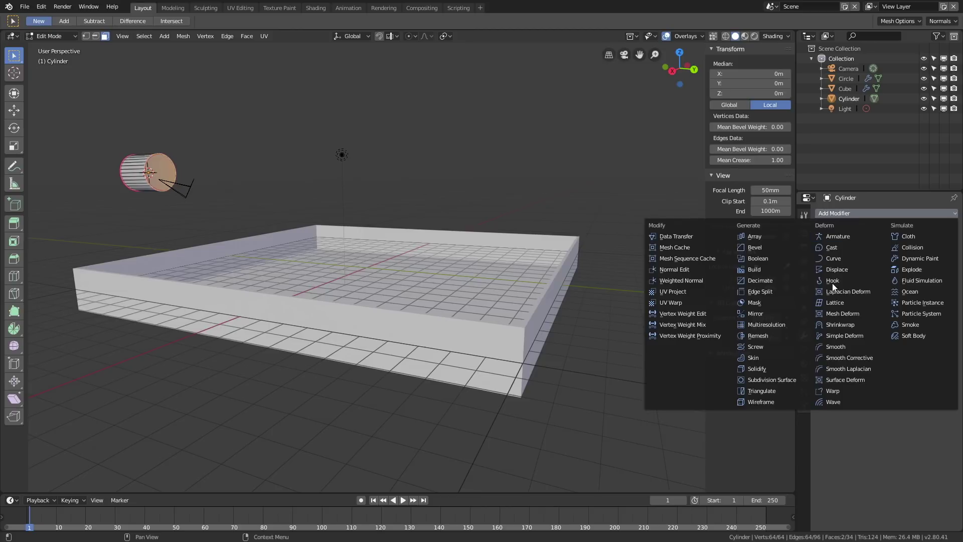
click(796, 379)
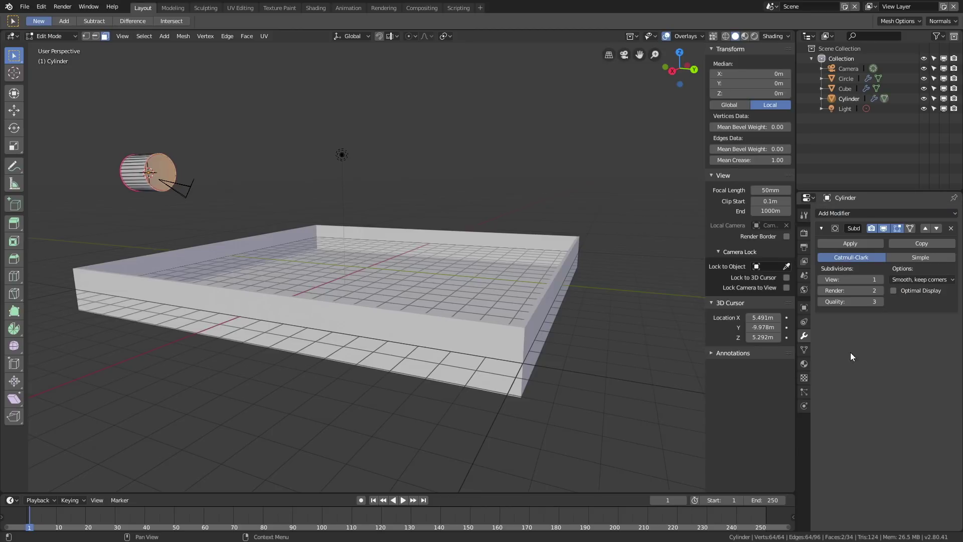
drag(853, 279, 868, 279)
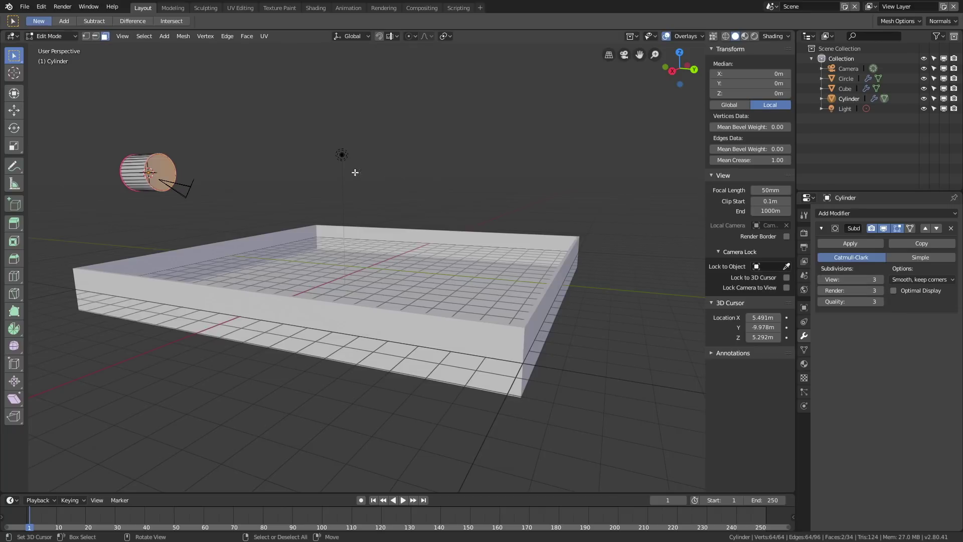
Hollow the cylinder from its tray-facing end by extruding an inner face scaled to about 0.95 and extruding it inward nearly to the back cap.
click(160, 173)
middle_drag(159, 173, 209, 179)
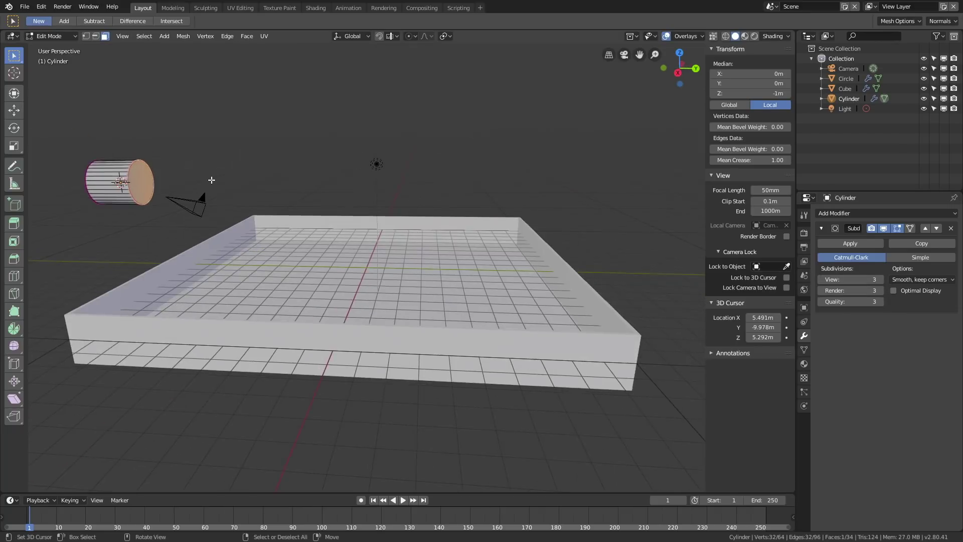
scroll(176, 150, up, 5)
middle_drag(177, 150, 397, 234)
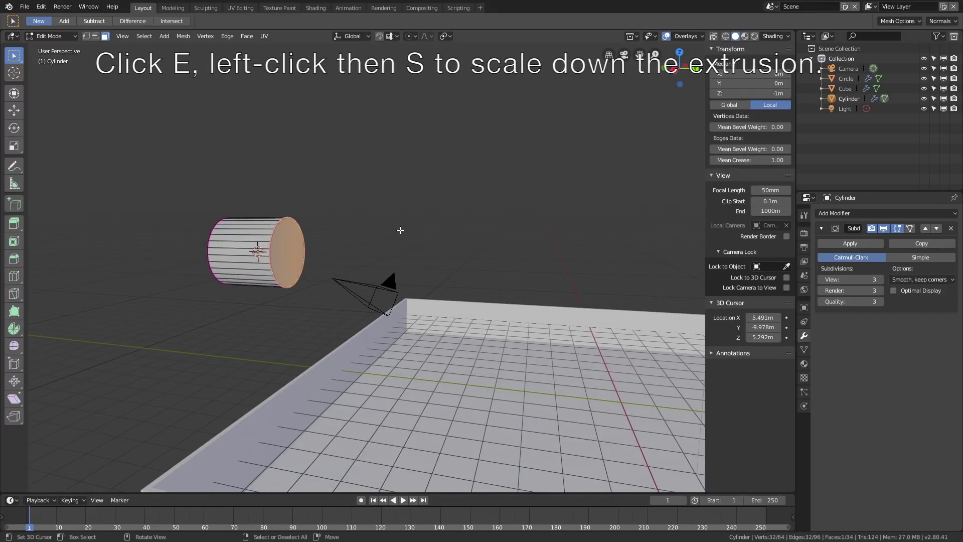
key(e)
click(423, 167)
key(s)
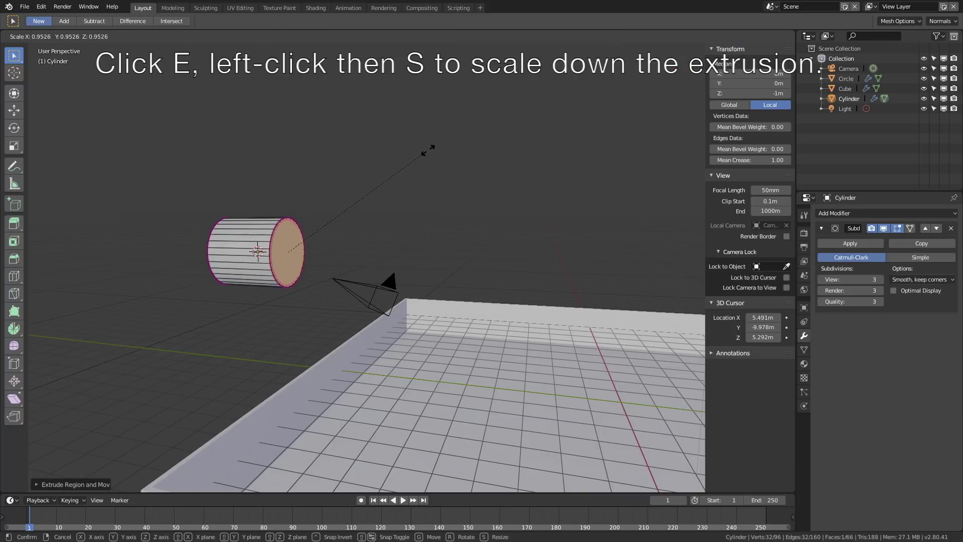
click(424, 154)
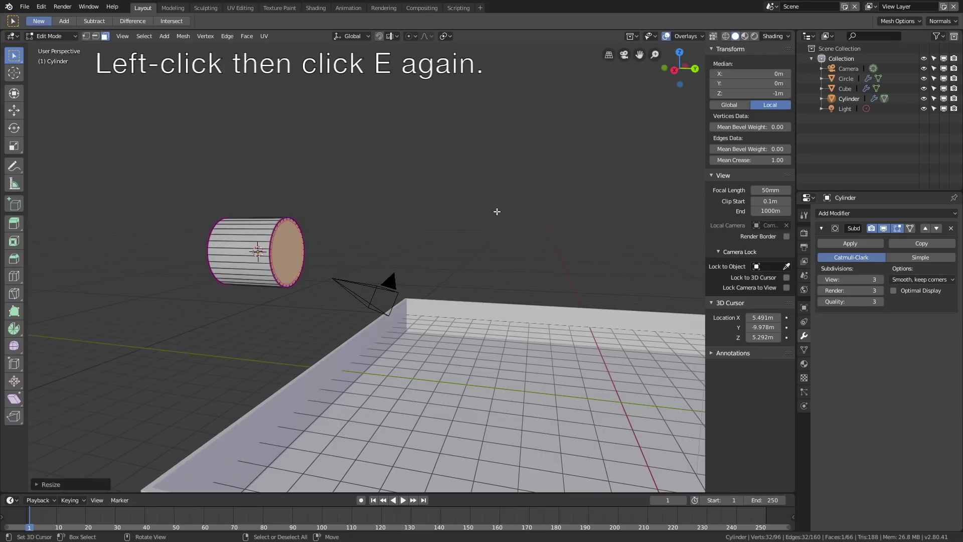
key(e)
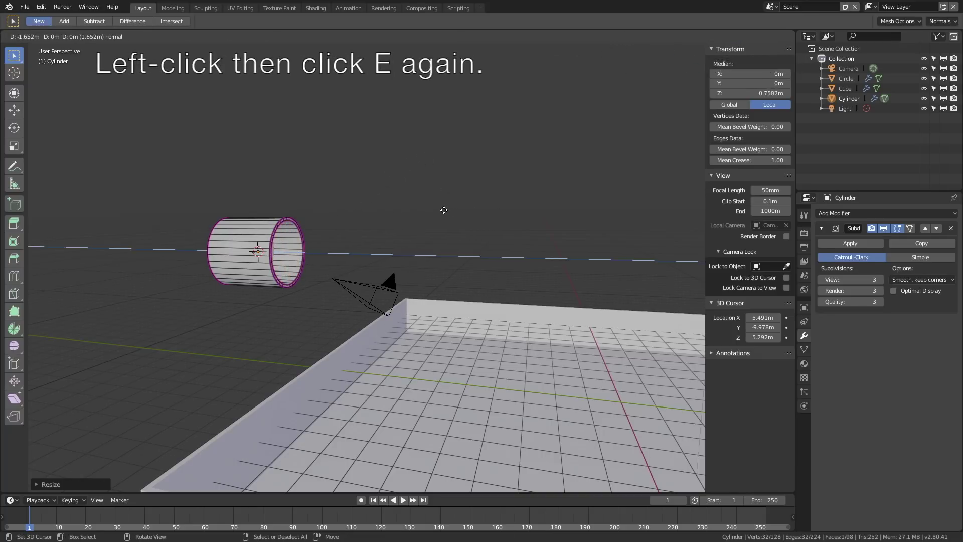
click(440, 209)
Move the cylinder's back faces outward along the Y axis to lengthen the tube to about 3.72 m, and return to Object Mode.
middle_drag(441, 210, 400, 269)
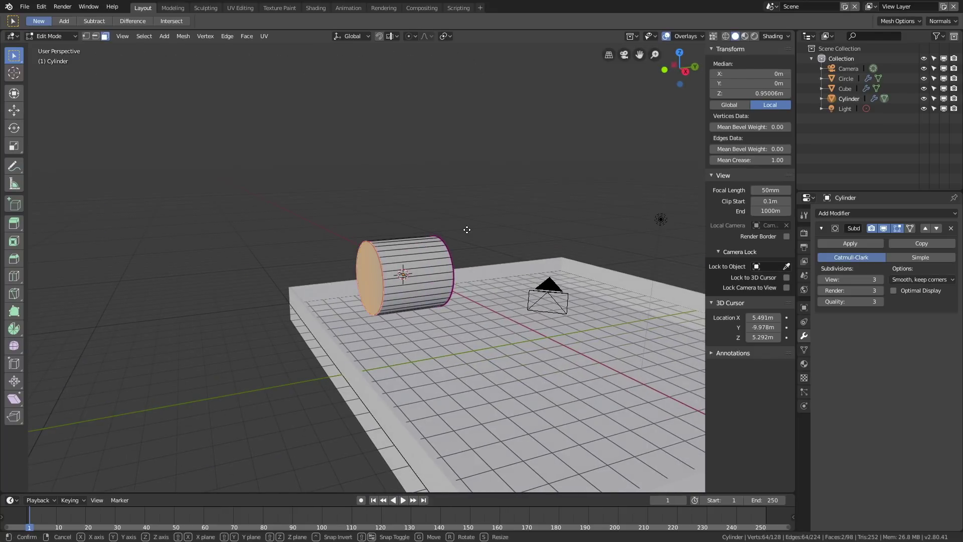
key(g)
key(y)
click(500, 251)
middle_drag(500, 252, 439, 249)
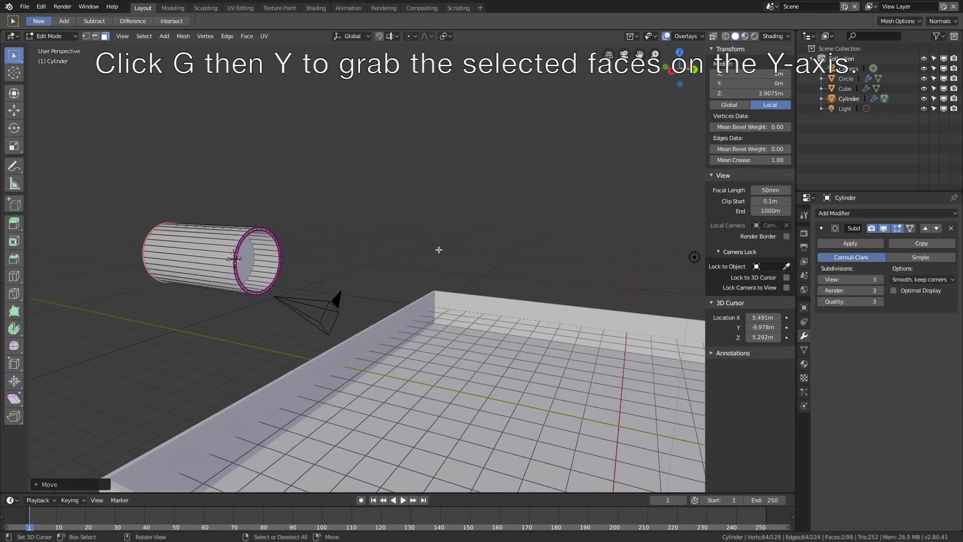
click(41, 38)
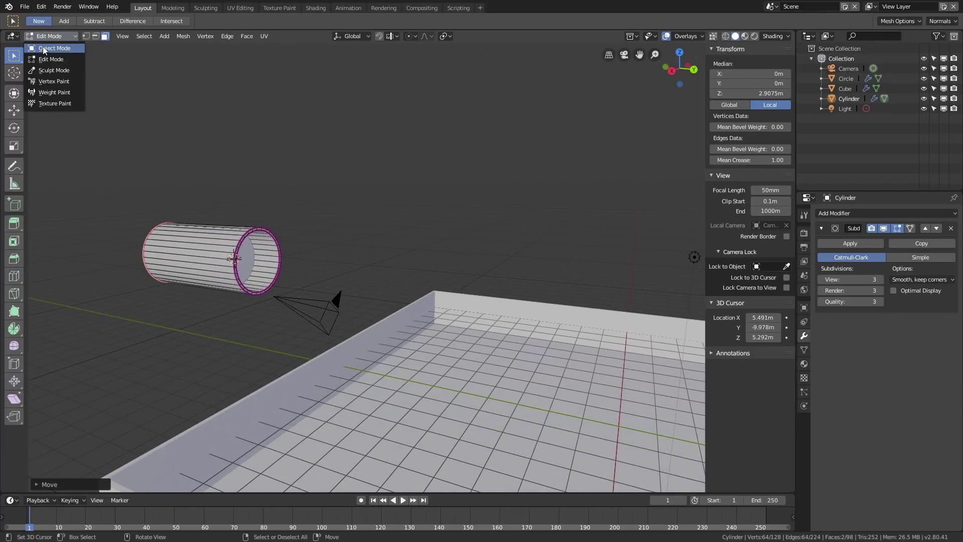
click(43, 49)
Move the inflow circle along the Y axis inside the tube to about Y -9.72 m.
click(250, 254)
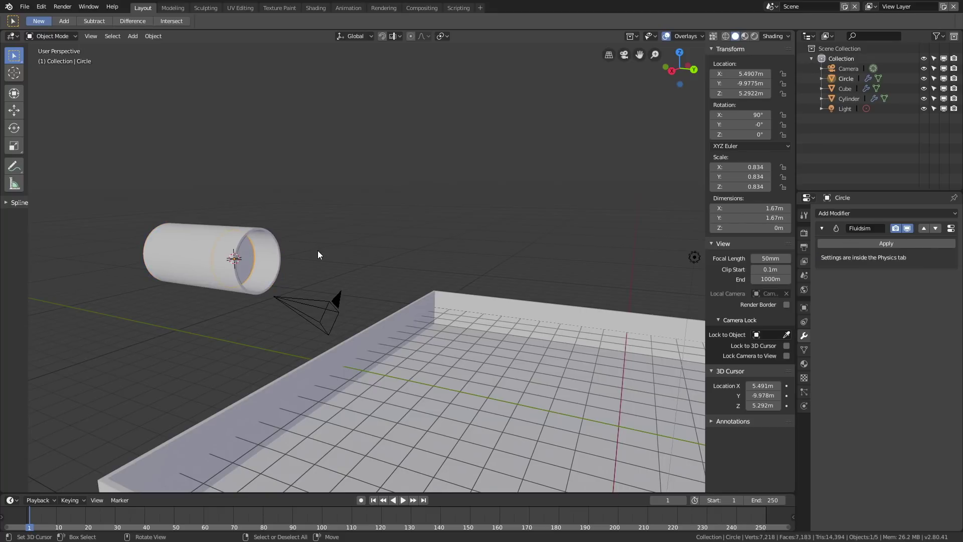
key(g)
key(y)
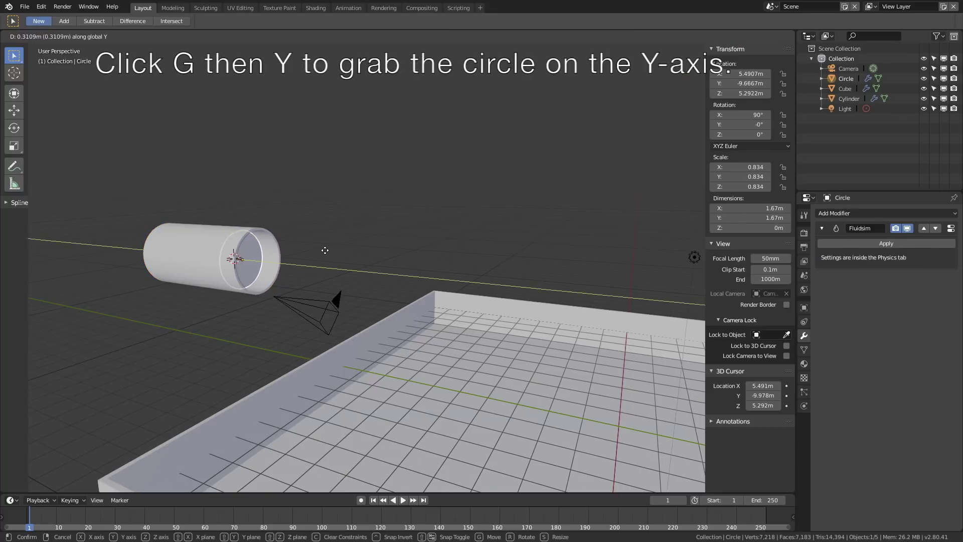
click(329, 260)
middle_drag(332, 274, 348, 292)
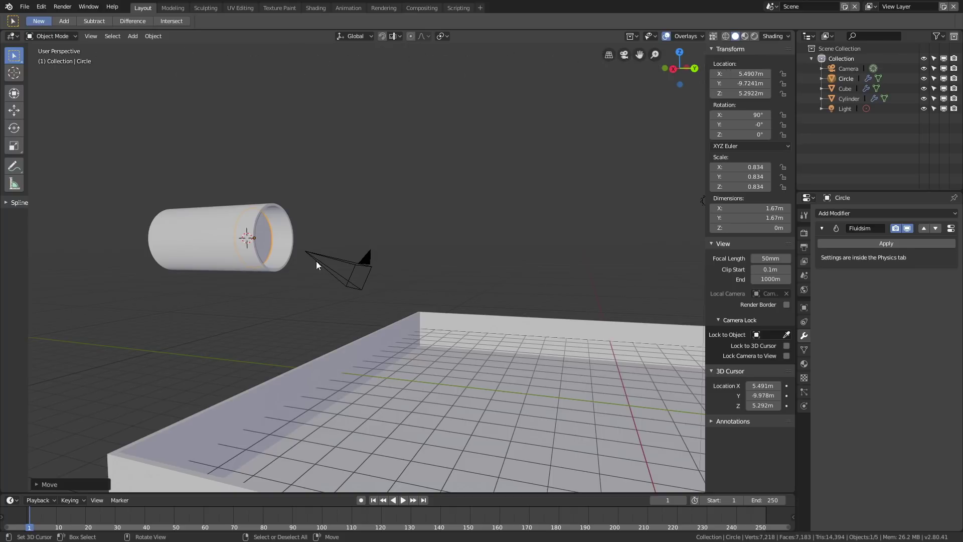
Give the tube a new material with a blue base color.
click(281, 212)
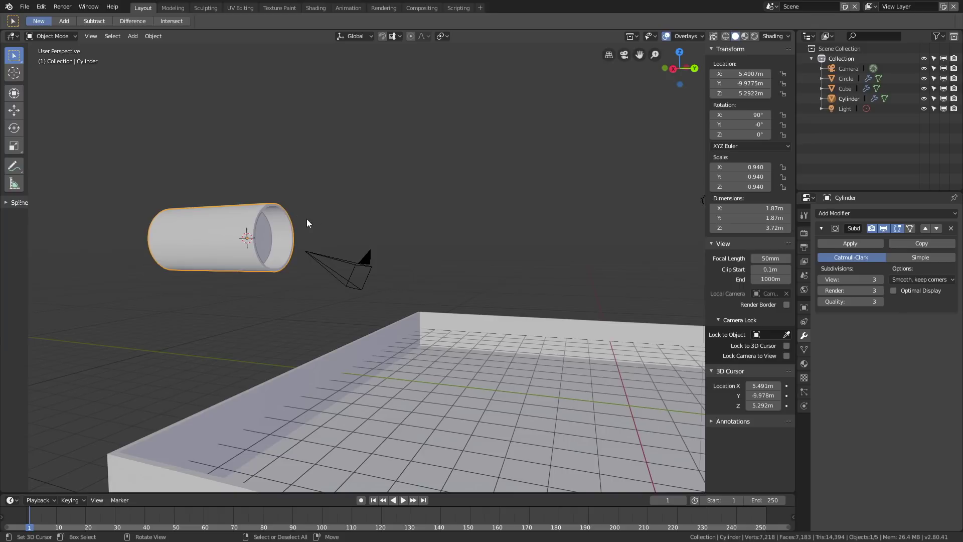
click(804, 364)
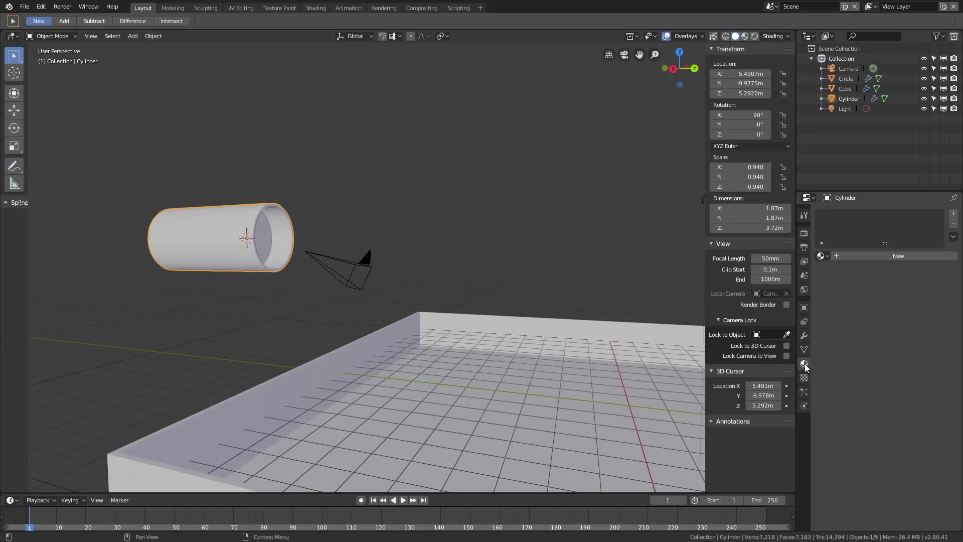
click(878, 258)
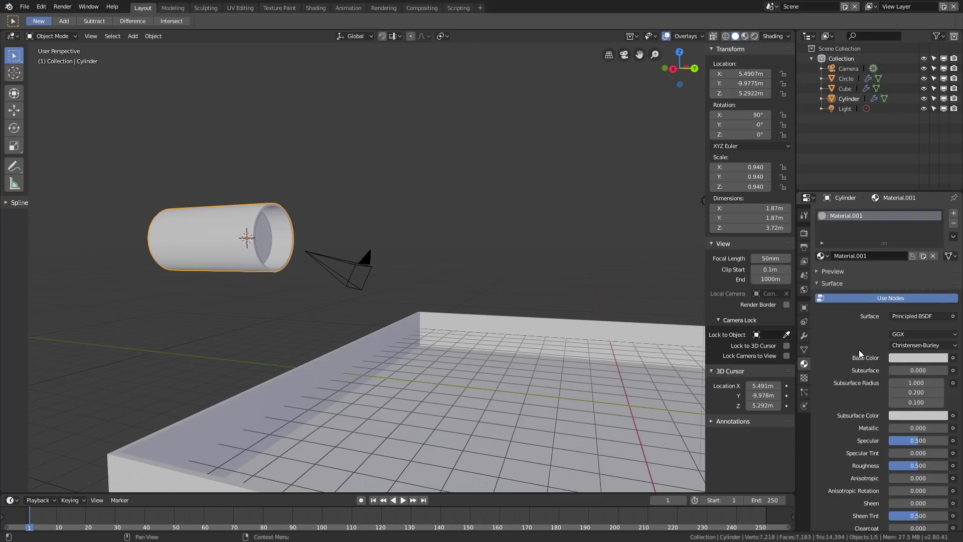
click(908, 357)
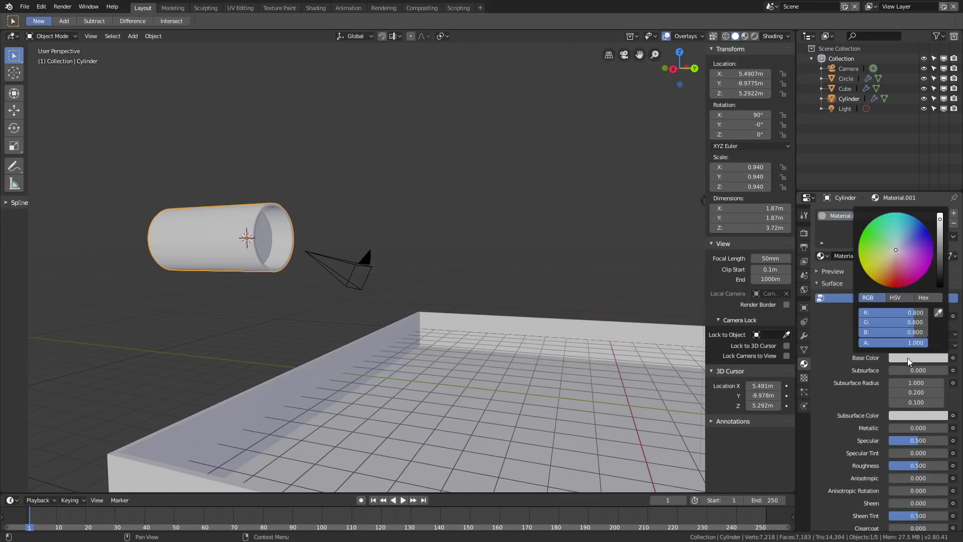
drag(908, 242, 915, 234)
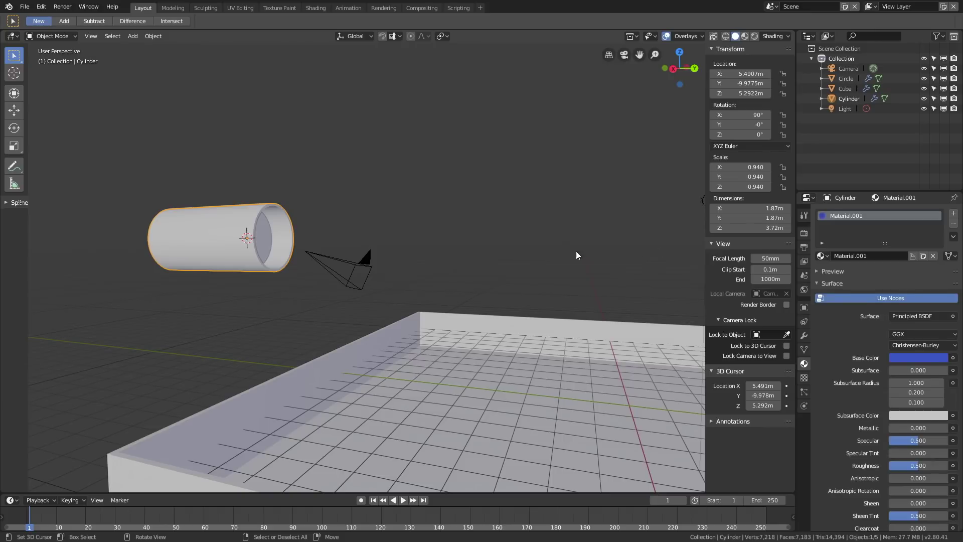
Duplicate the circle and tube together along the X axis, placing the copy near the middle of the tray's width.
middle_drag(418, 231, 381, 241)
shift+click(223, 255)
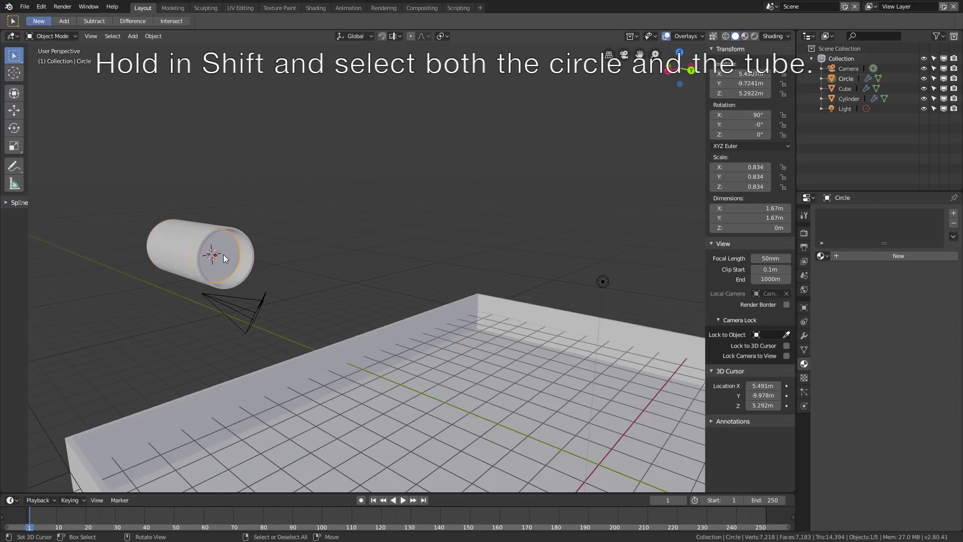
shift+click(252, 248)
middle_drag(255, 248, 341, 263)
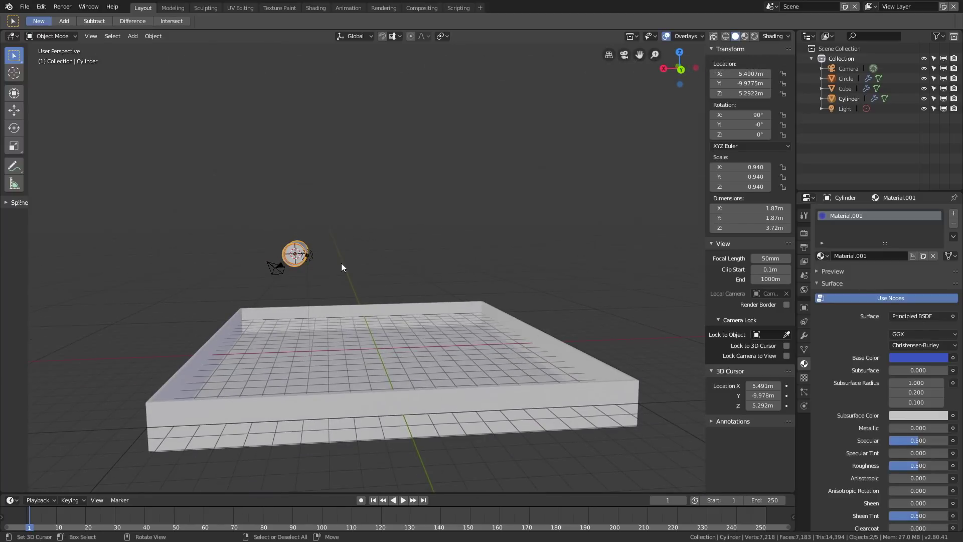
key(shift+d)
key(x)
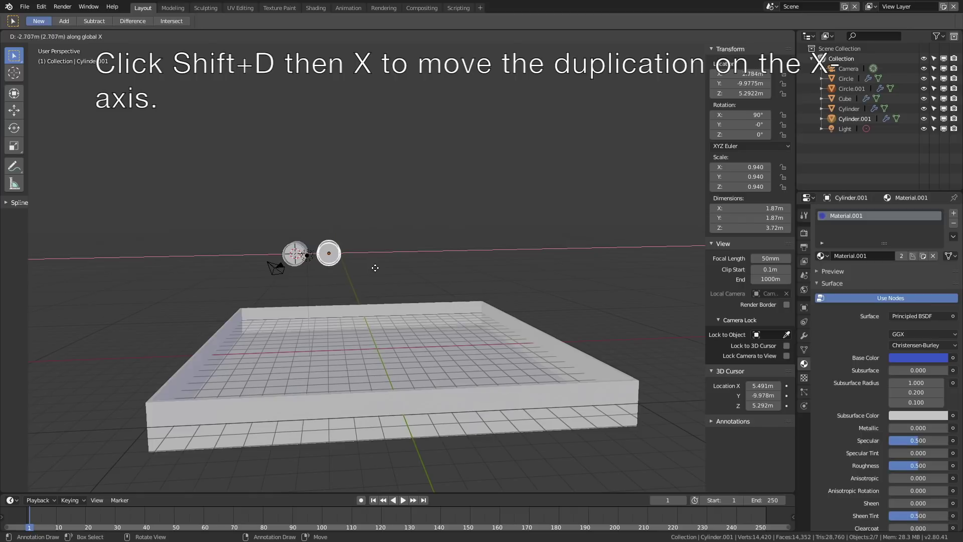
click(405, 267)
Duplicate the circle and tube together again along the X axis, placing the new copy at about X -4.76 m.
middle_drag(440, 274, 436, 272)
key(shift+d)
key(x)
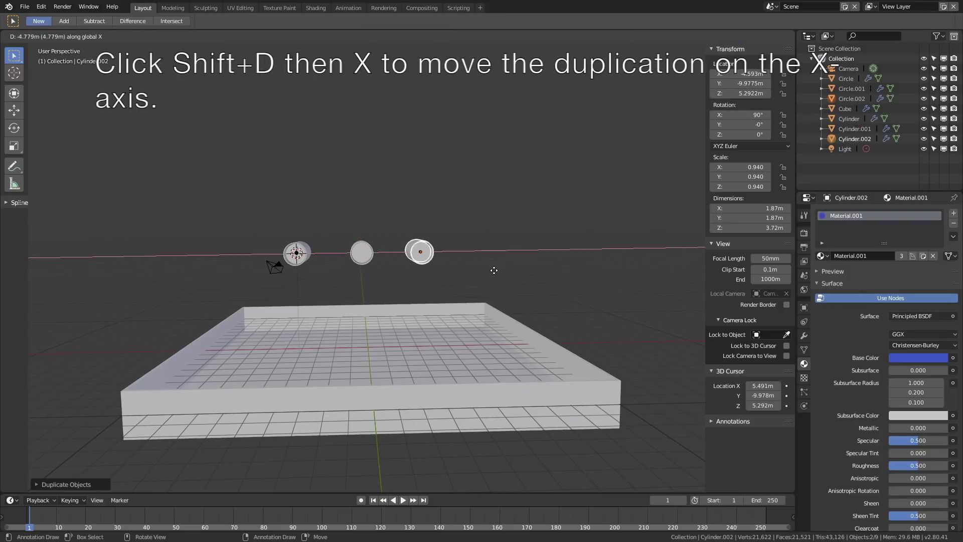
click(496, 270)
Scale the tray up uniformly to about 25.1 m by 25.1 m.
middle_drag(496, 270, 572, 284)
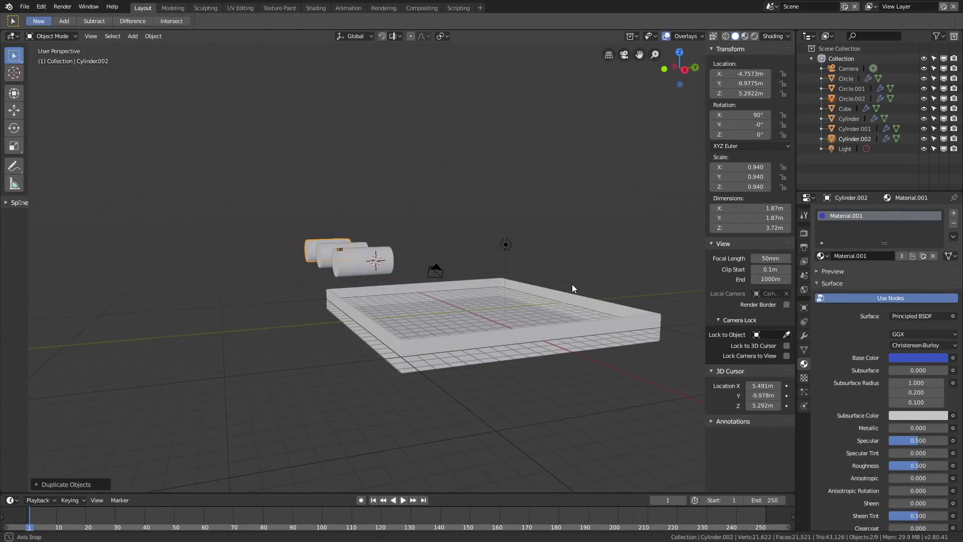
click(629, 314)
key(s)
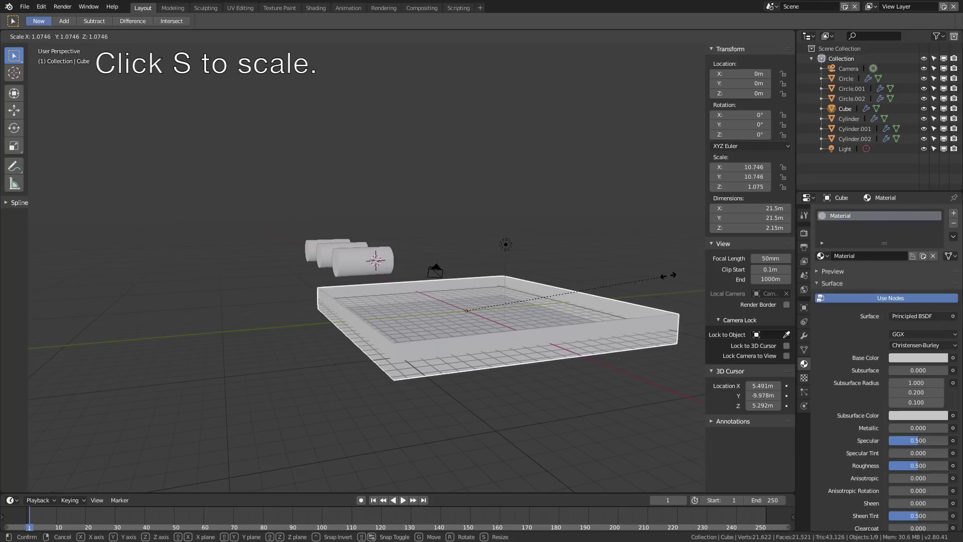
click(676, 261)
middle_drag(636, 276, 584, 281)
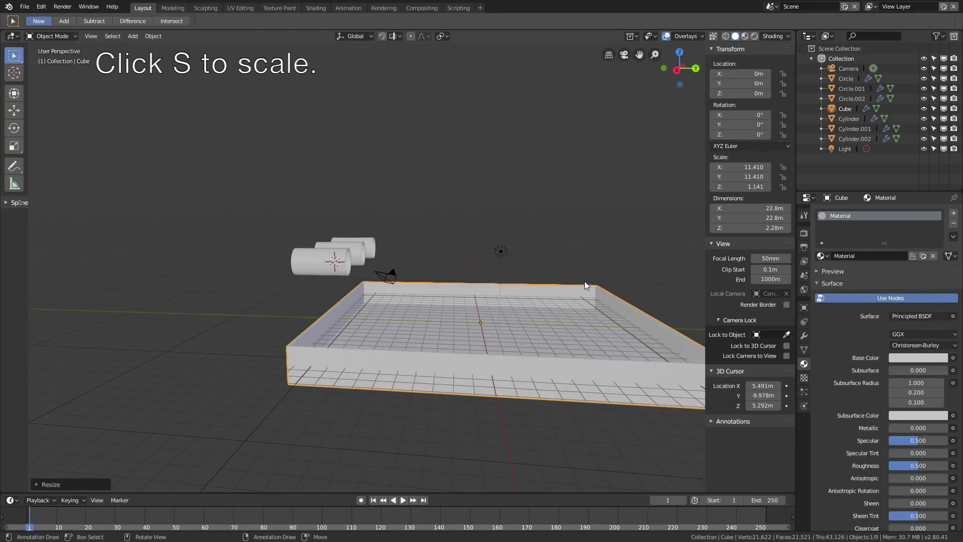
scroll(585, 281, down, 2)
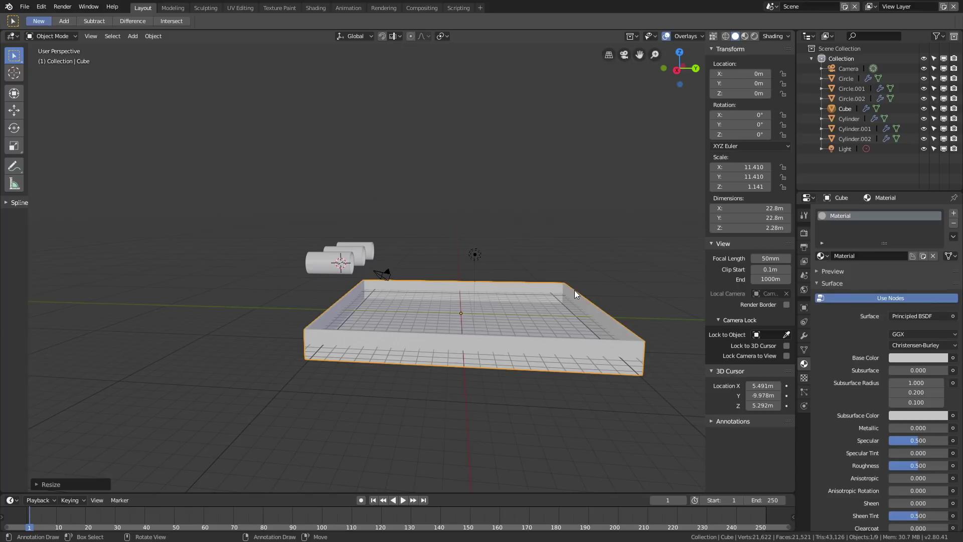
key(s)
click(585, 286)
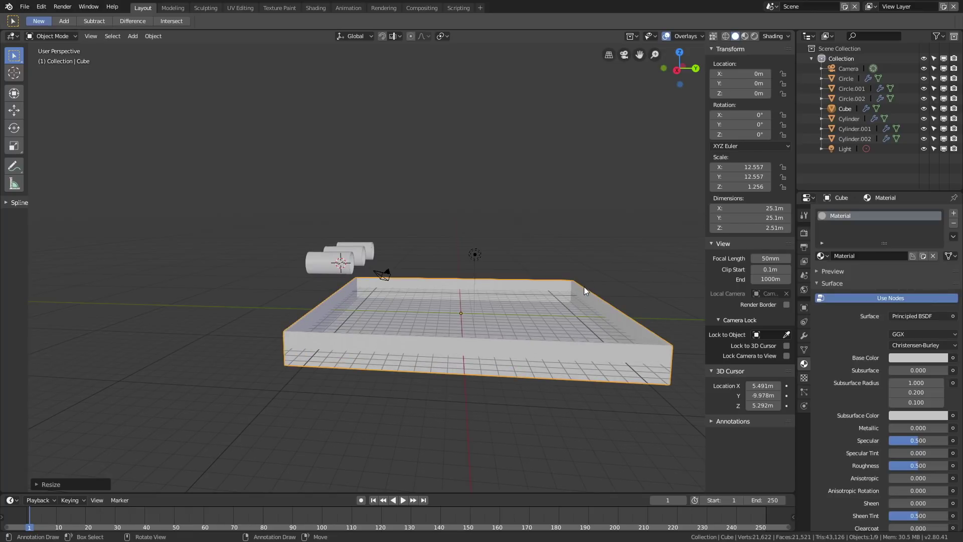
Move the tray along the Y axis to about Y 1.13 m.
key(g)
key(y)
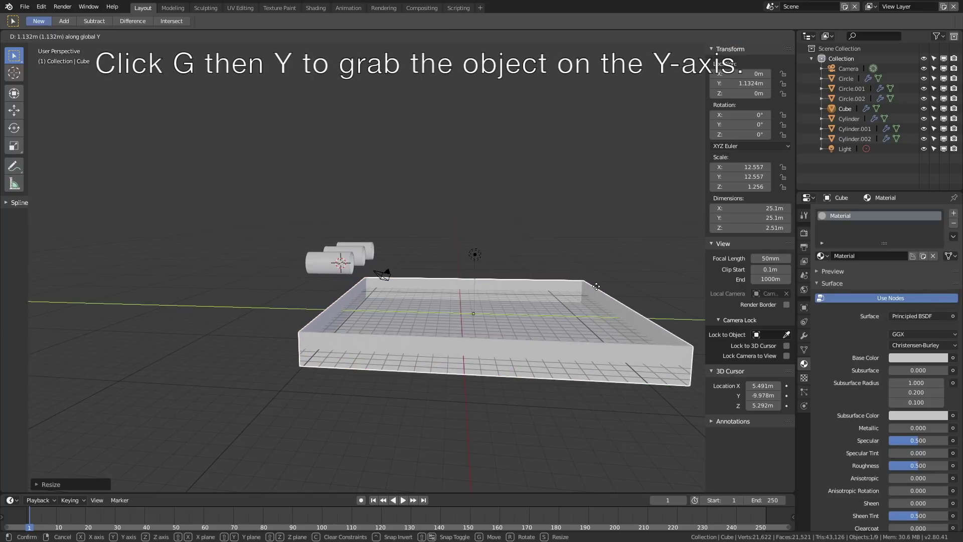
click(596, 285)
Place the 3D cursor on the underside of the tray and add a plane mesh there.
middle_drag(516, 296, 444, 299)
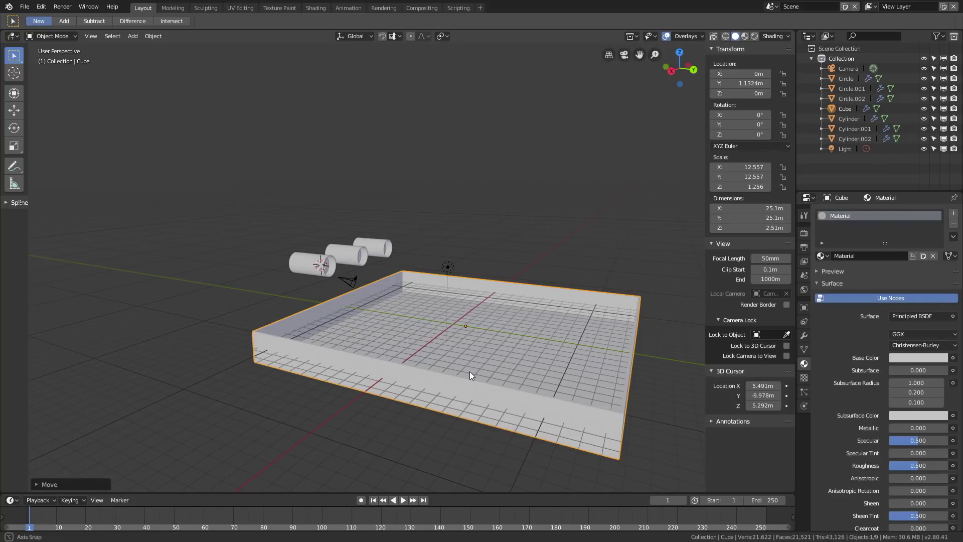
middle_drag(469, 372, 451, 322)
click(455, 258)
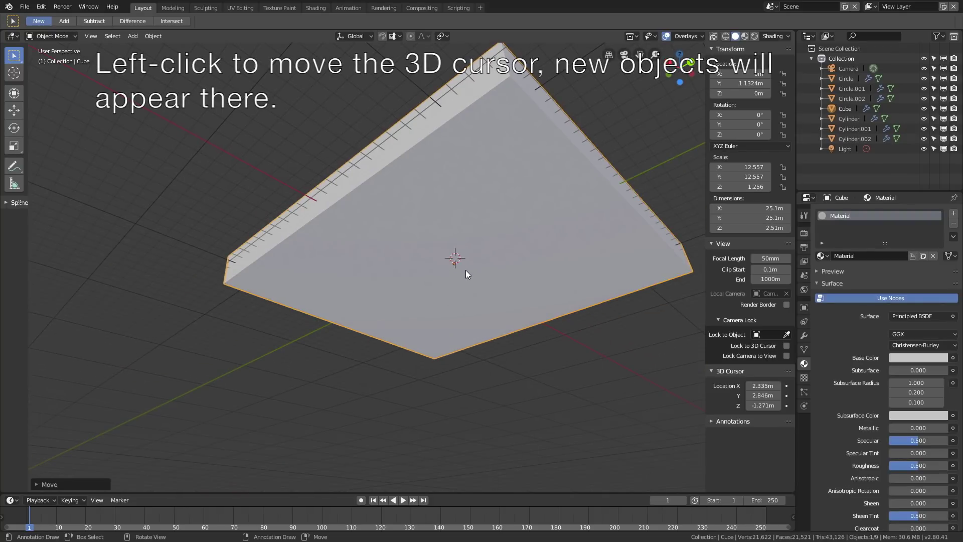
click(131, 37)
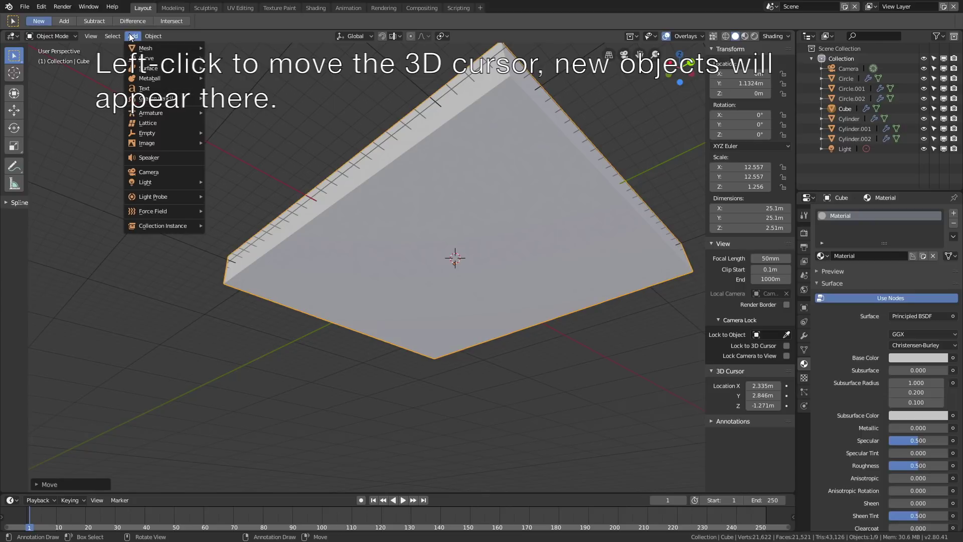
click(226, 48)
Scale the new plane up to about 31.4 m square so it forms a floor under the tray.
middle_drag(396, 140, 507, 272)
key(s)
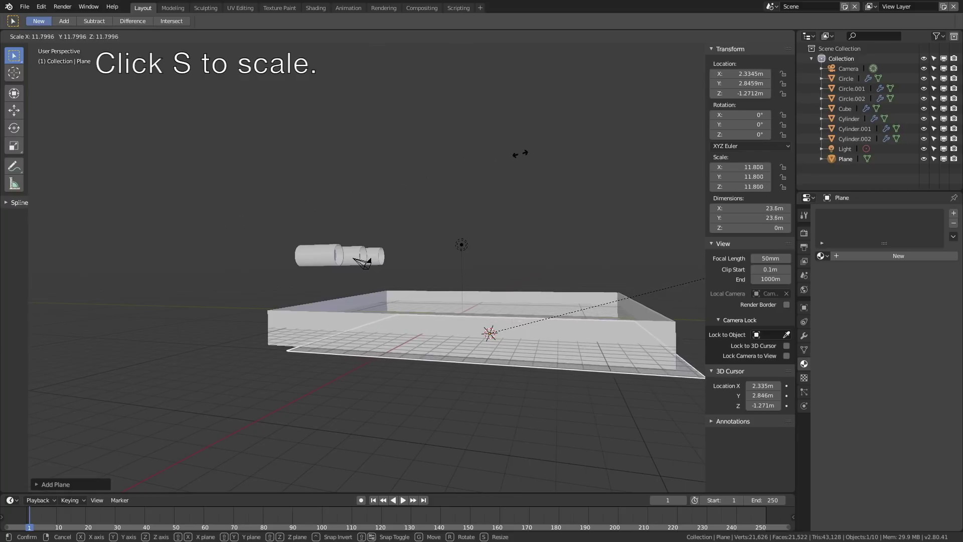
click(81, 102)
In Edit Mode, extrude the plane's edge behind the tubes upward along Z into a wall about 38.7 m high.
middle_drag(336, 198, 360, 206)
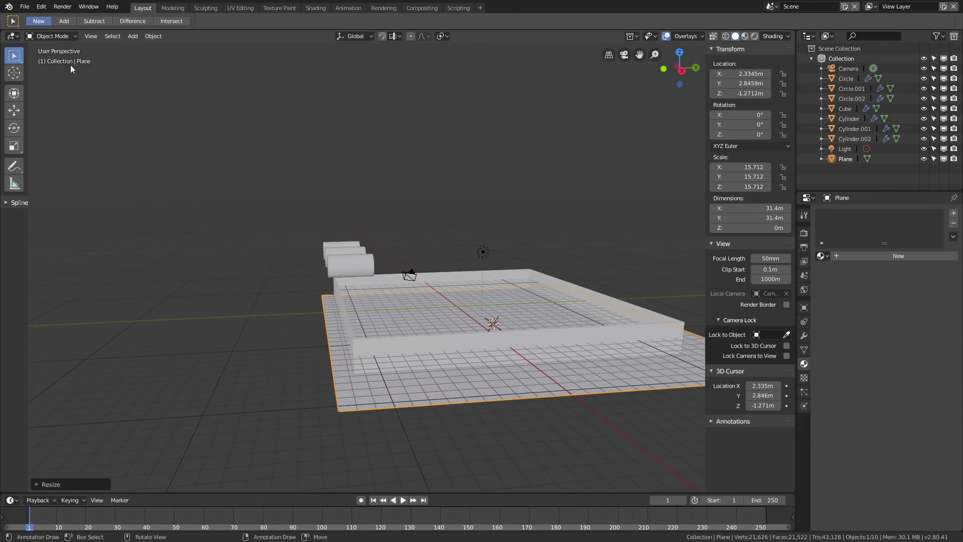
click(44, 34)
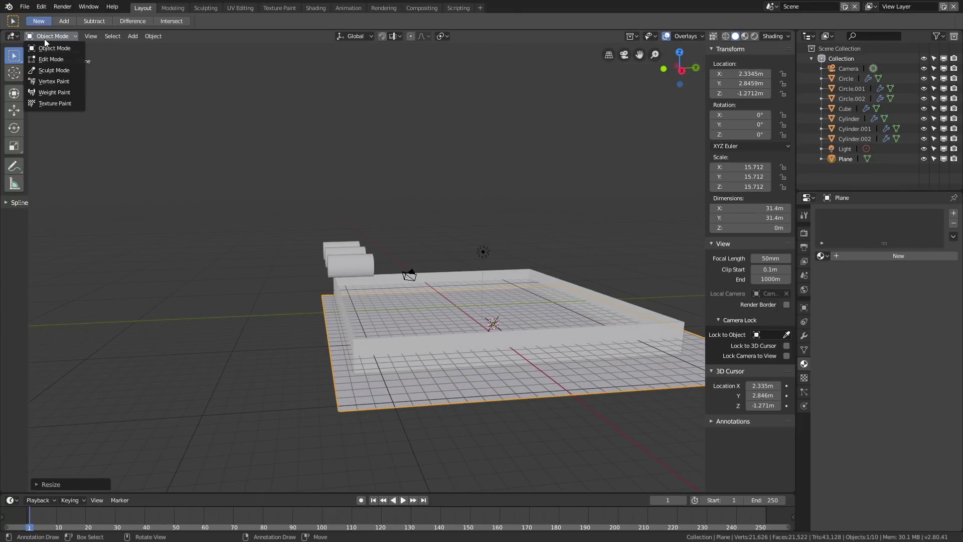
click(47, 59)
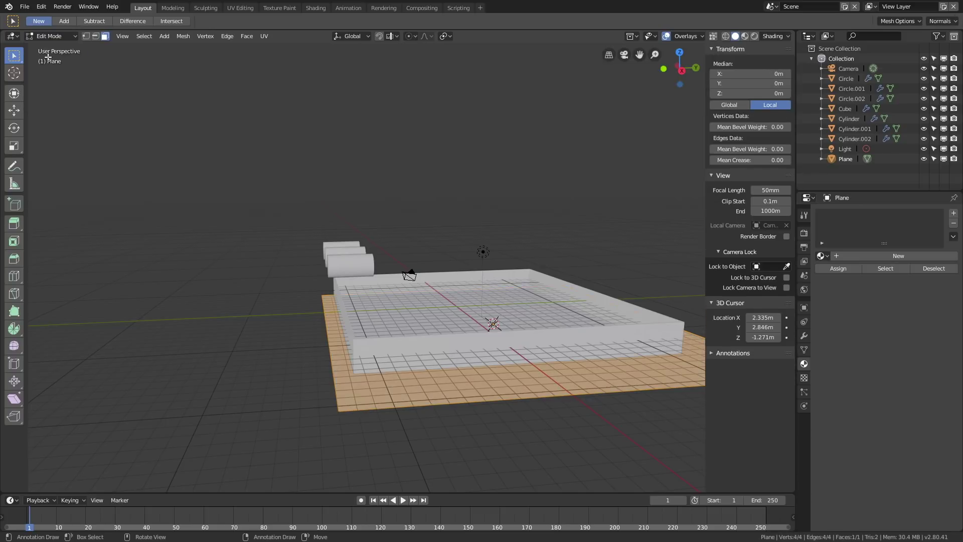
click(328, 325)
key(e)
key(z)
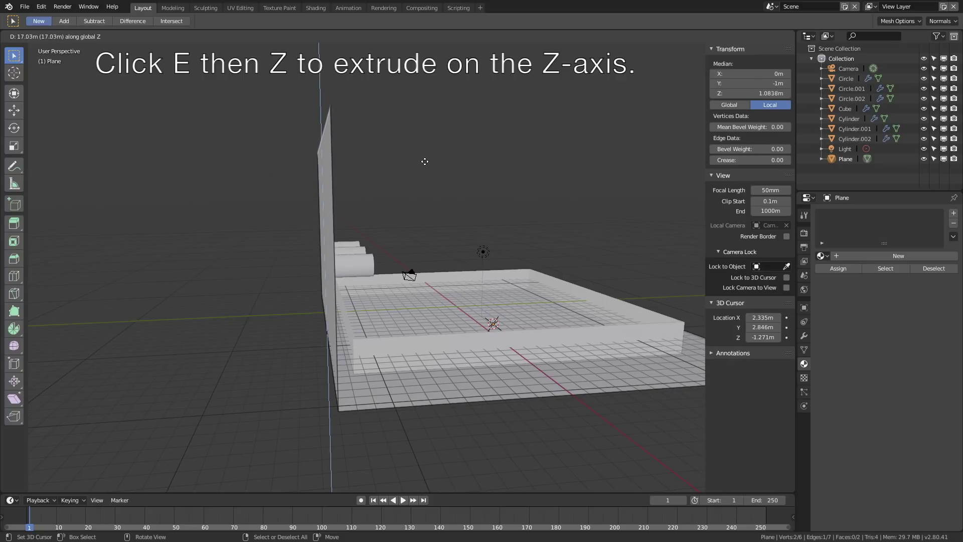
click(485, 327)
Select the floor and wall edges on the negative X side and move them far outward along the X axis.
middle_drag(486, 327, 496, 344)
key(a)
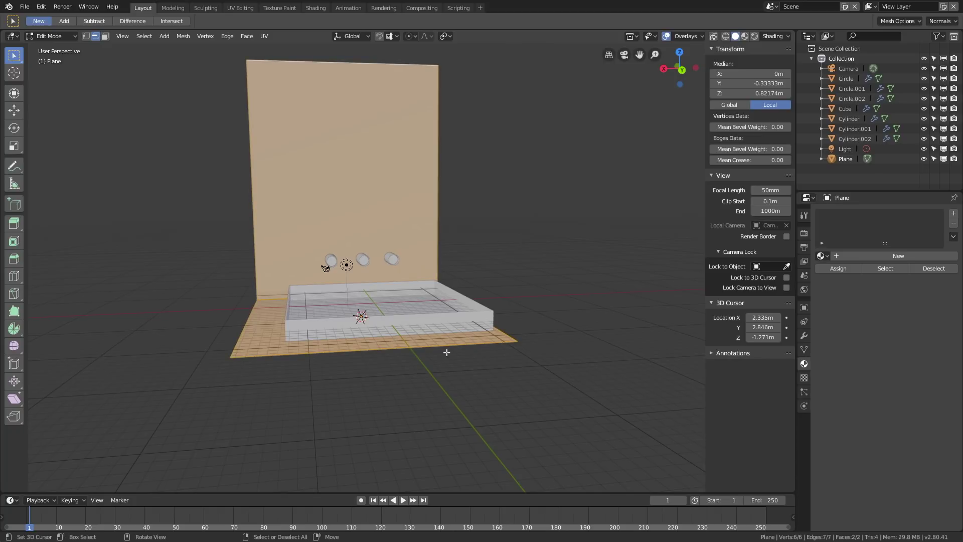
middle_drag(510, 328, 478, 305)
click(442, 288)
shift+click(442, 287)
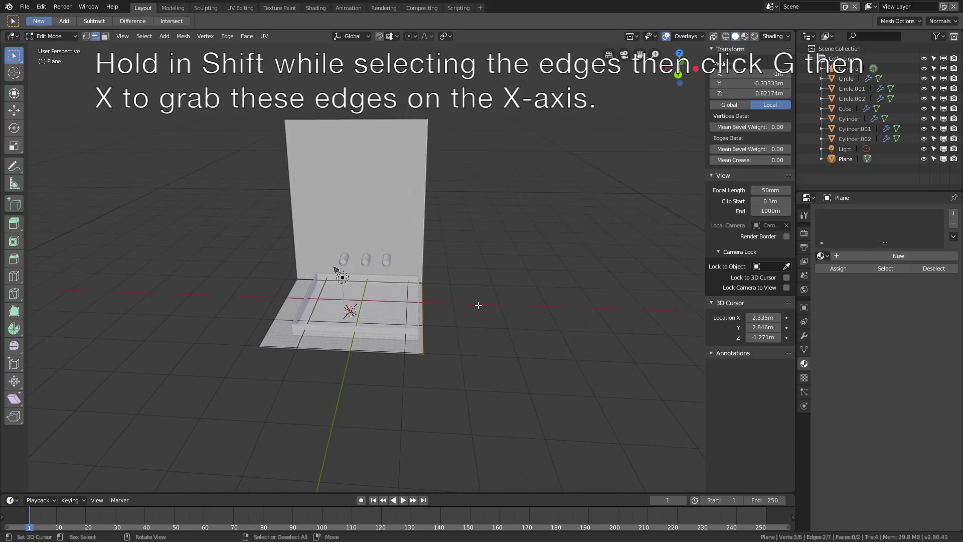
key(g)
key(x)
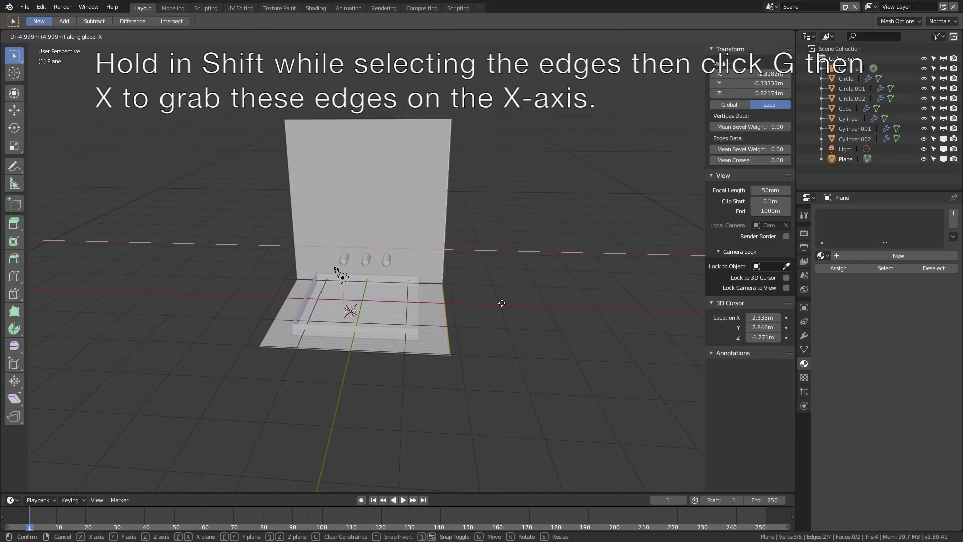
click(177, 289)
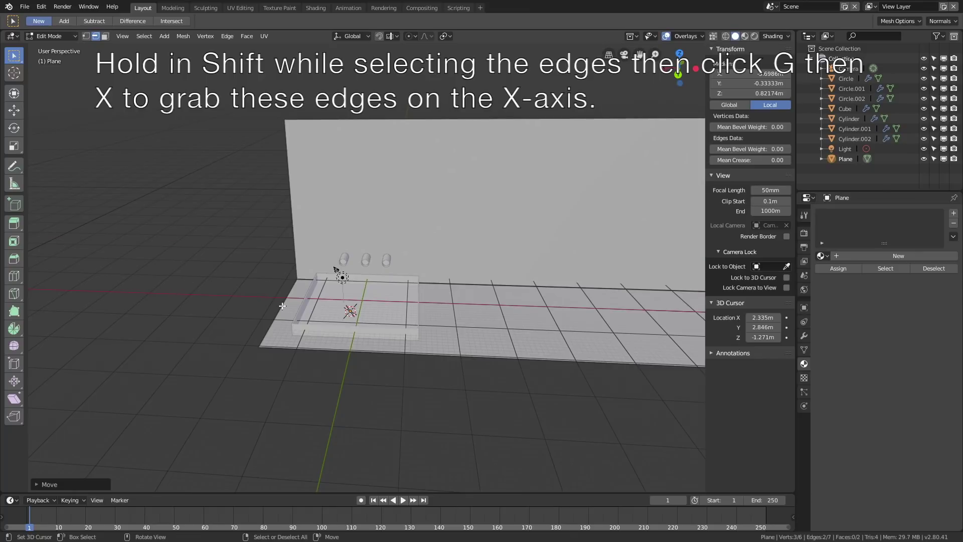
Move the opposite side edges of floor and wall outward along X, widening the backdrop to about 158 m.
key(ctrl+z)
key(g)
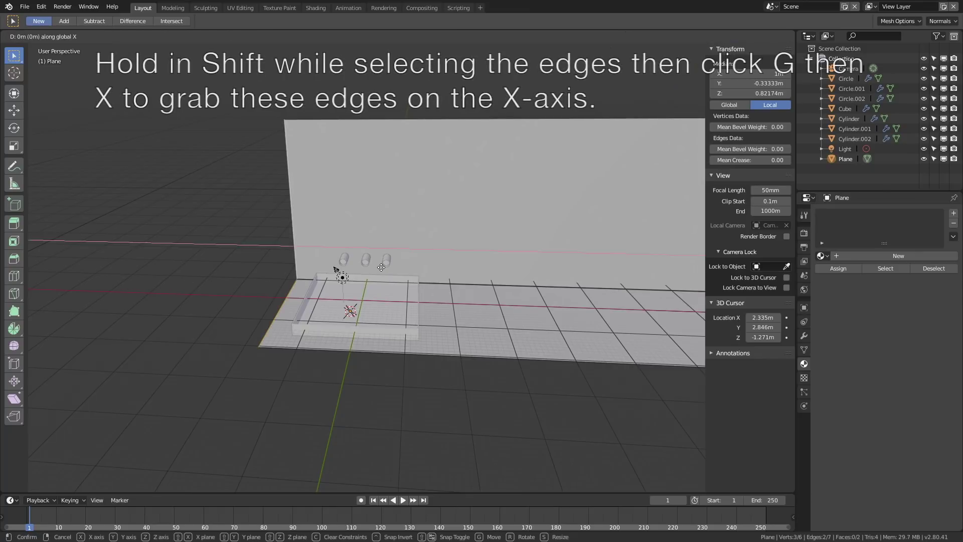
key(x)
click(165, 262)
middle_drag(165, 262, 413, 357)
key(ctrl+z)
key(ctrl+z)
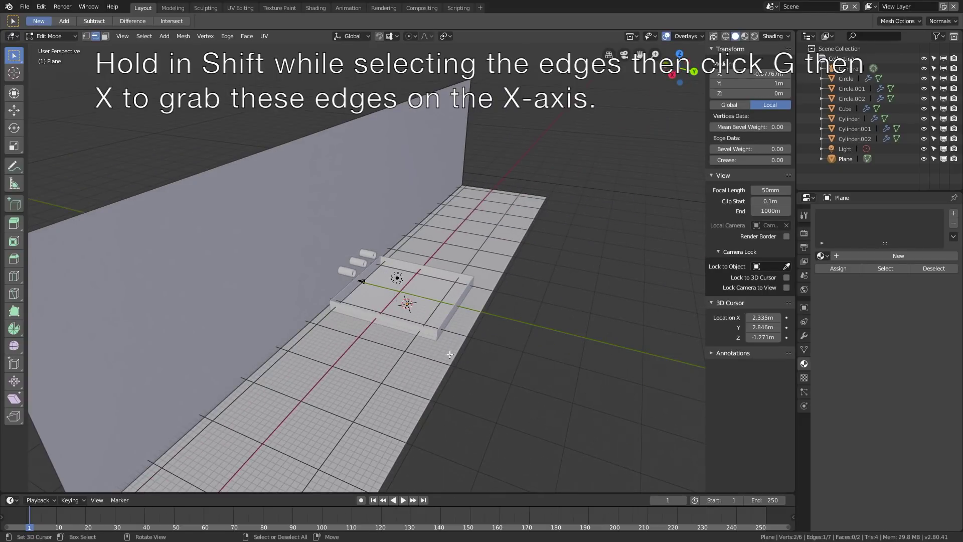
Move the floor's front edge outward along the Y axis, extending the floor to about 74.4 m deep.
key(g)
key(y)
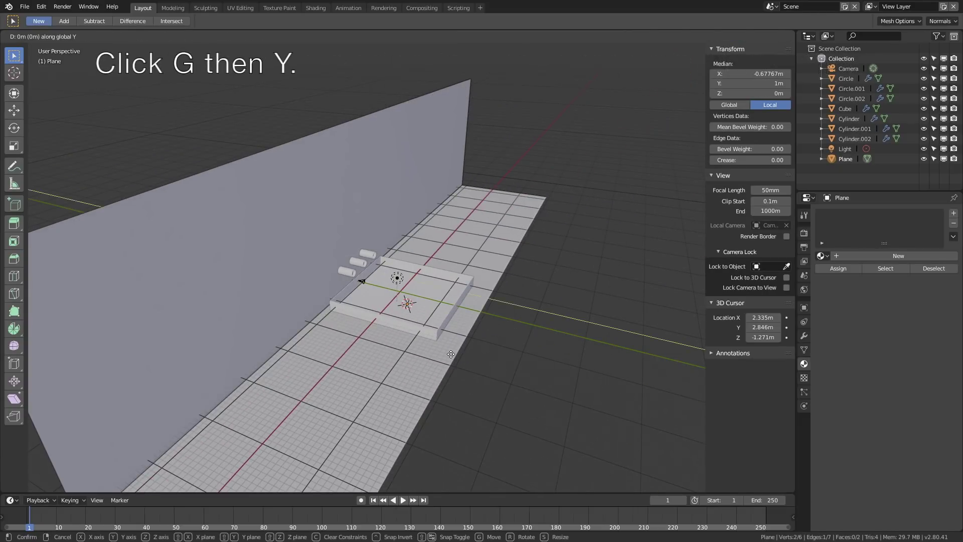
click(611, 351)
middle_drag(611, 351, 489, 325)
scroll(489, 325, up, 6)
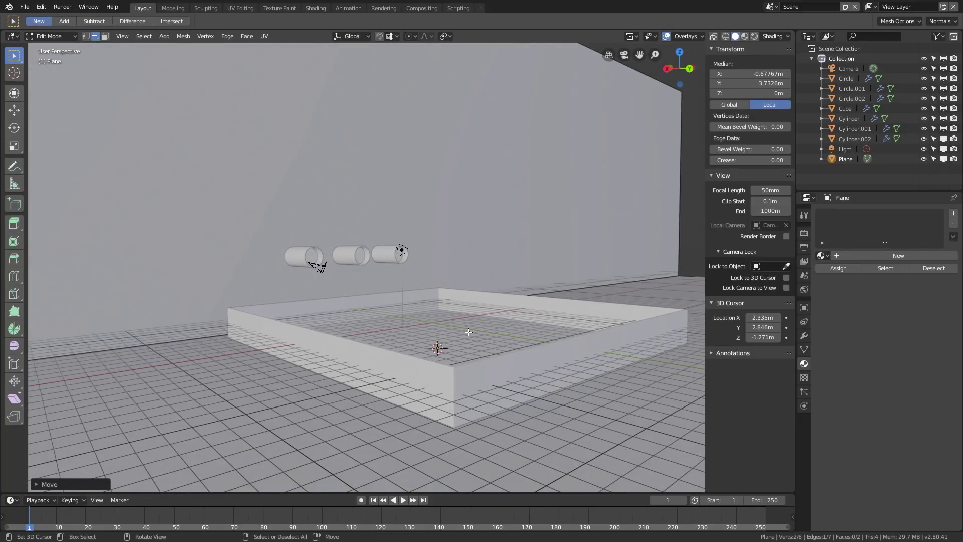
Save the project as tut1.blend in the Water 2019 folder.
click(25, 6)
click(39, 91)
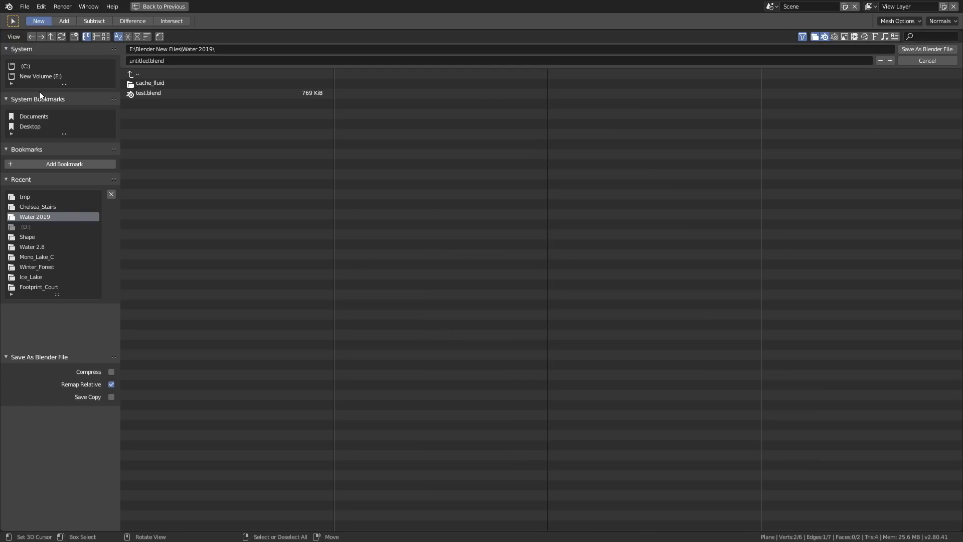
click(168, 61)
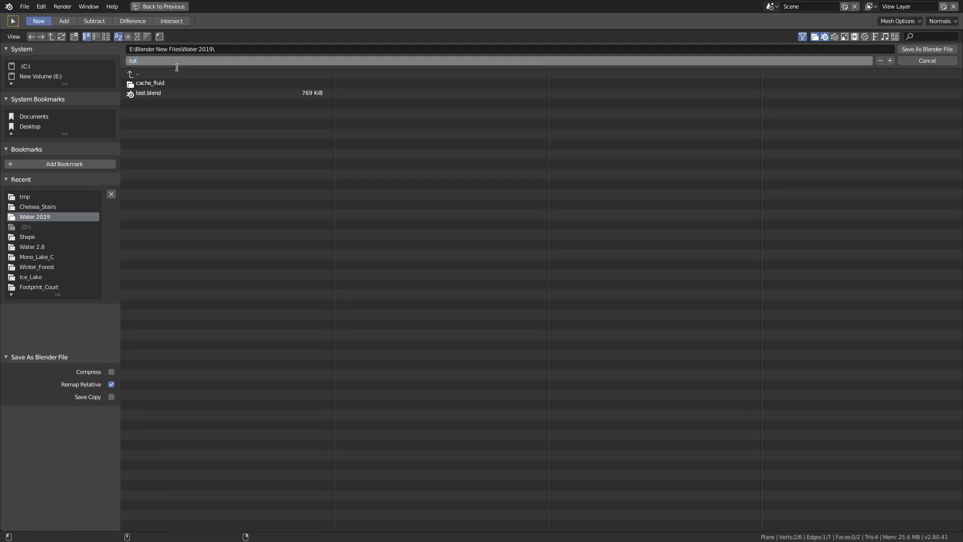
key(Return)
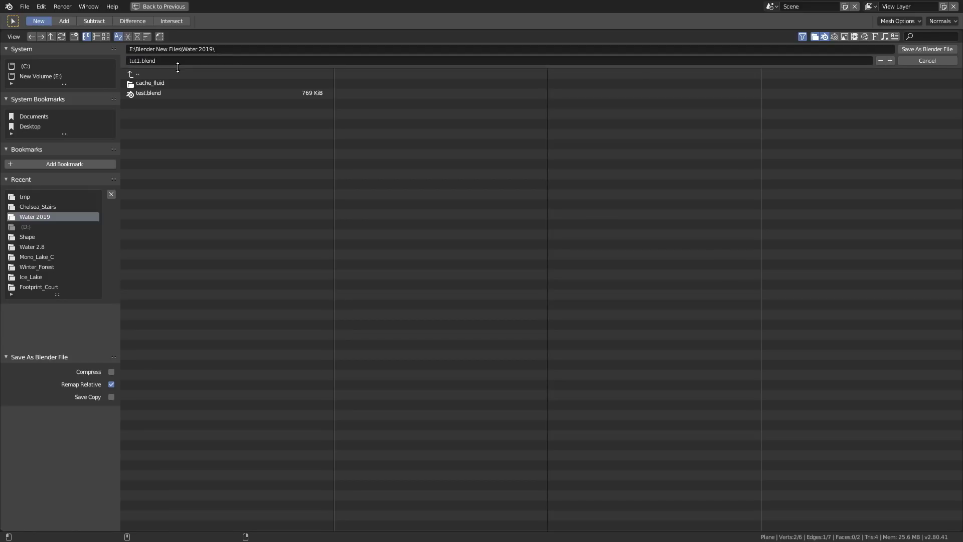
Leave mesh editing of the backdrop plane and return to Object Mode.
middle_drag(339, 225, 401, 250)
scroll(400, 249, up, 4)
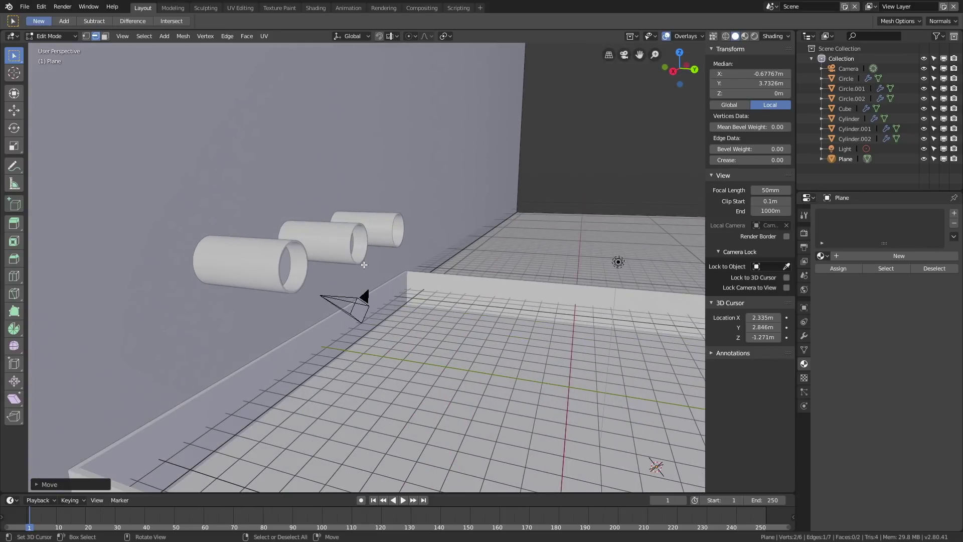
click(59, 36)
click(63, 49)
Select all three tubes with their inflow circles and move them -1.4 m along Y, partly into the wall.
middle_drag(236, 218, 254, 257)
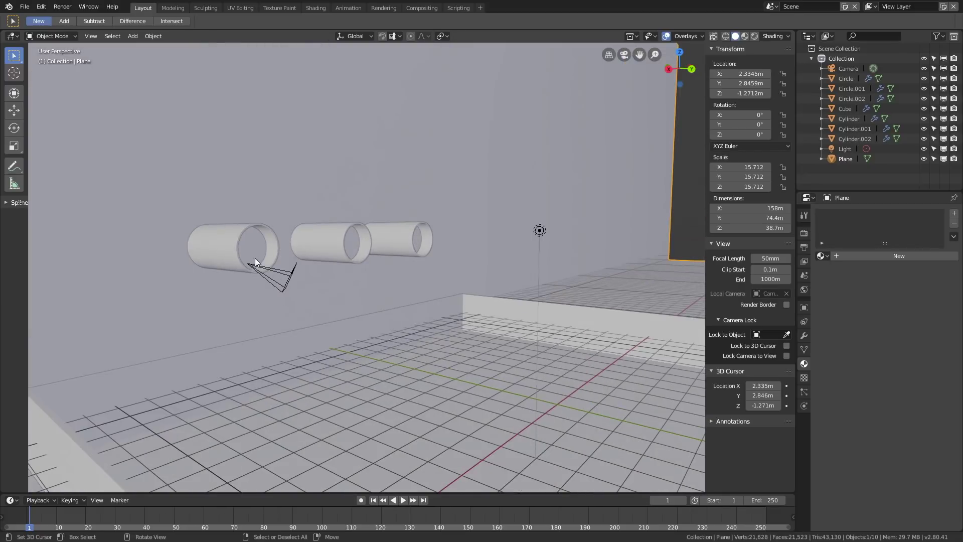
click(273, 239)
shift+click(350, 245)
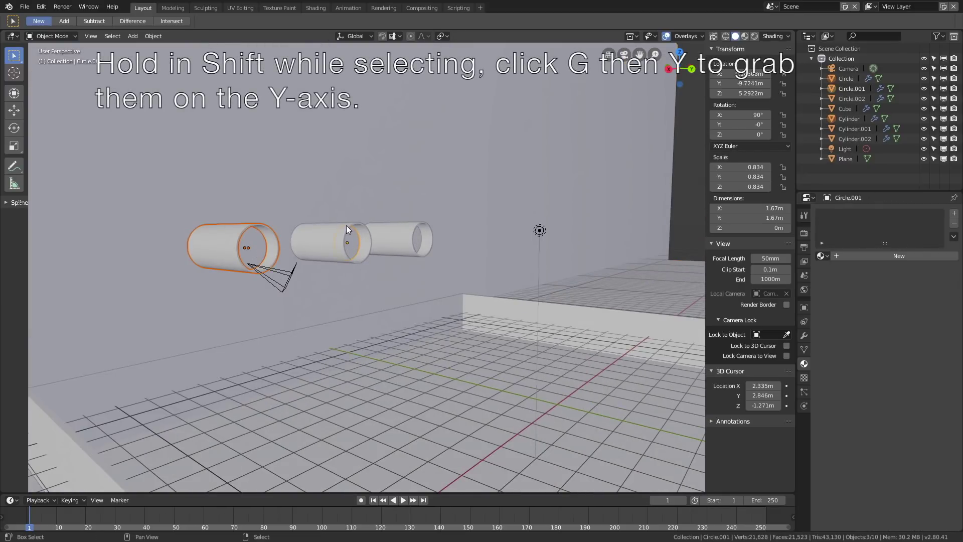
shift+click(403, 229)
shift+click(420, 239)
middle_drag(412, 261, 521, 269)
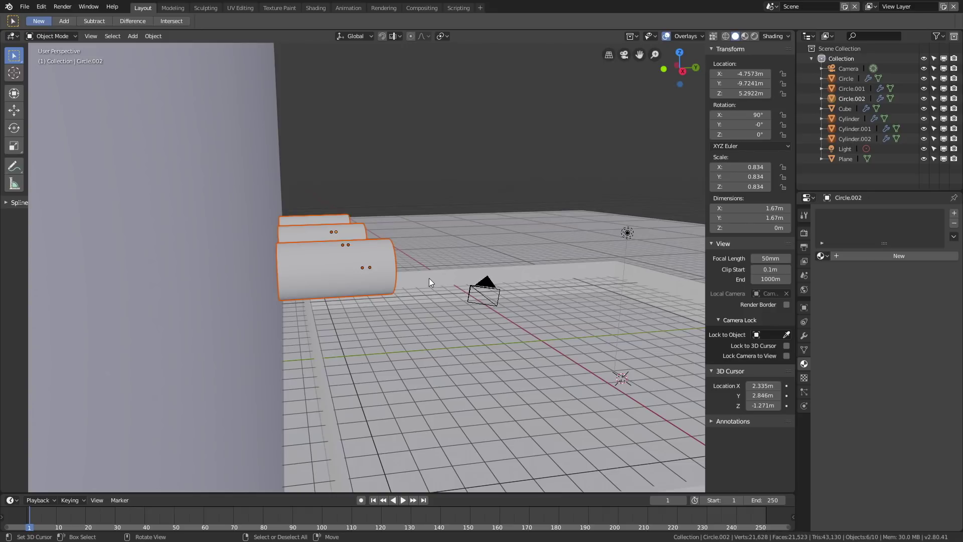
key(g)
key(y)
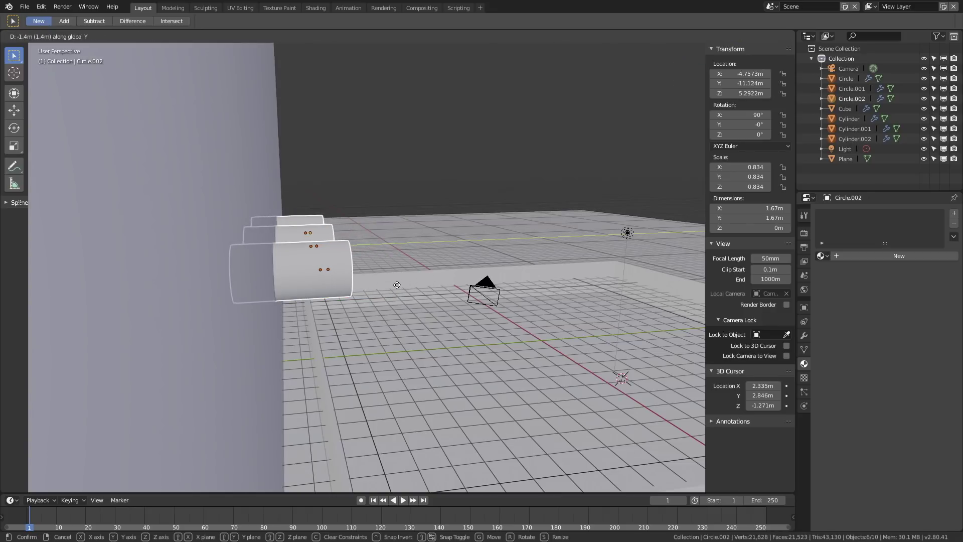
click(399, 288)
Raise the selected tubes and inflow circles along the Z axis.
middle_drag(399, 288, 379, 294)
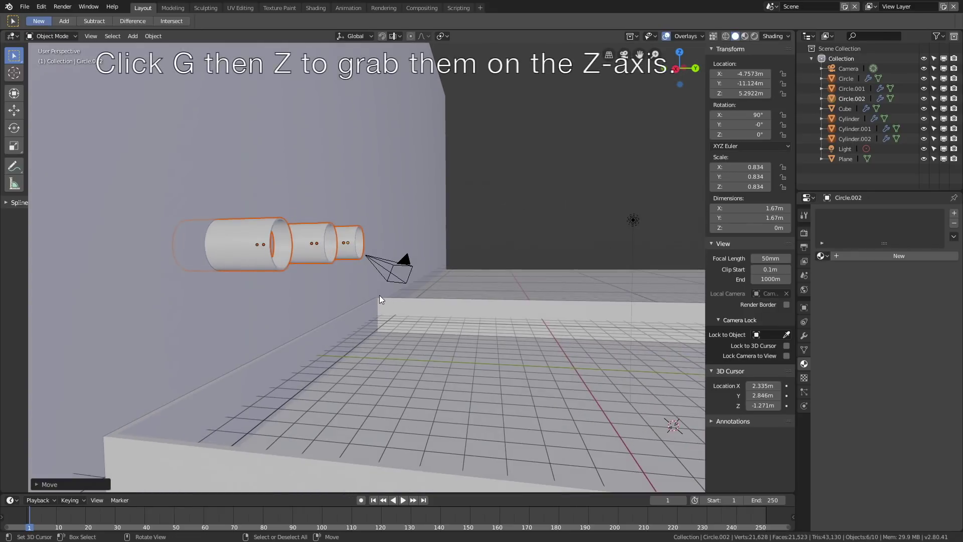
key(g)
key(z)
click(378, 253)
Scale the tray up uniformly to about 27.8 m by 27.8 m.
middle_drag(378, 253, 422, 289)
click(510, 301)
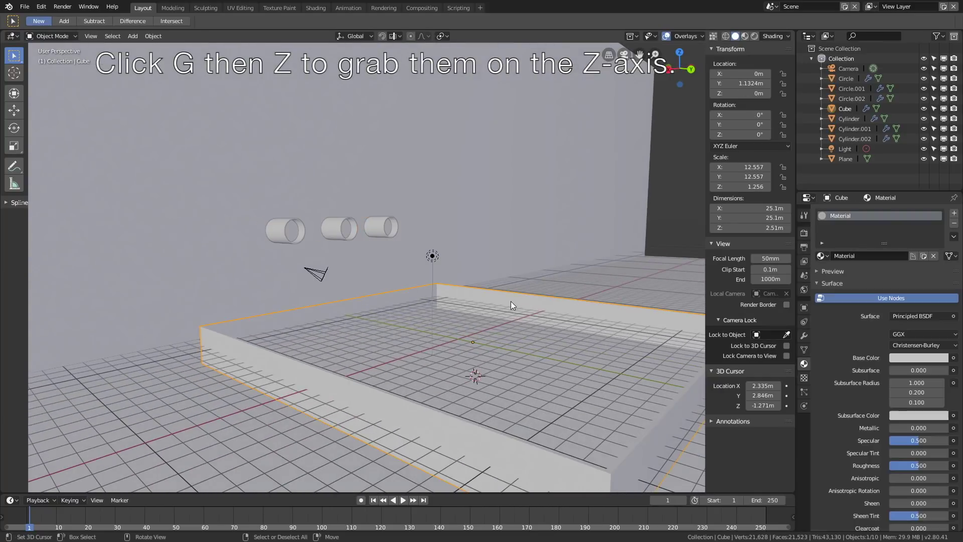
key(s)
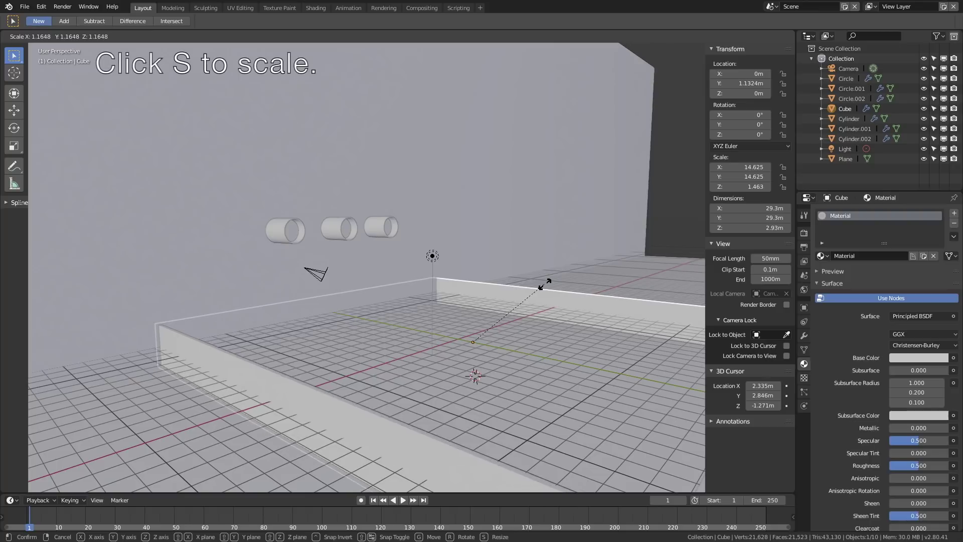
click(541, 282)
middle_drag(551, 290, 535, 279)
middle_drag(415, 263, 468, 262)
scroll(518, 264, up, 2)
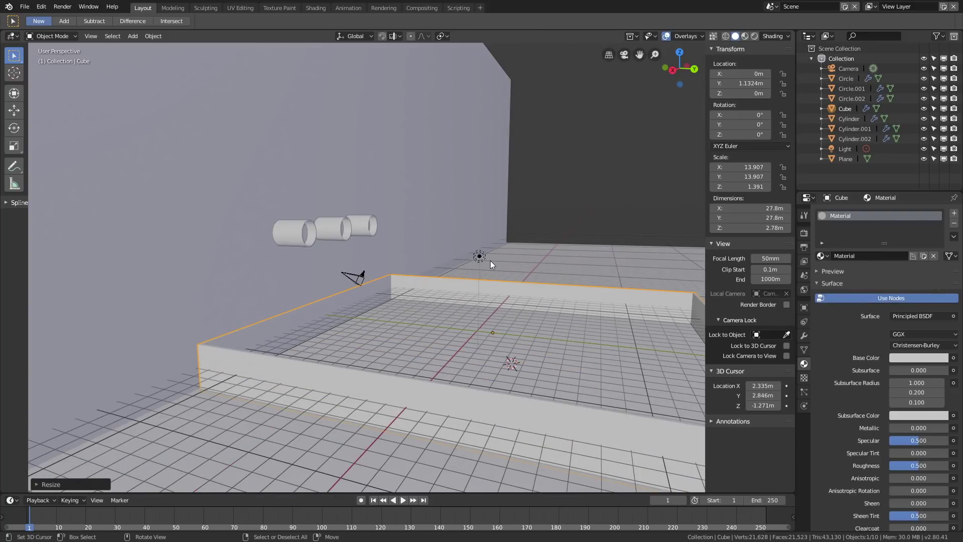
Add a cube mesh and scale it up uniformly to about 42.8 m per side, enclosing the tray and tubes.
click(153, 36)
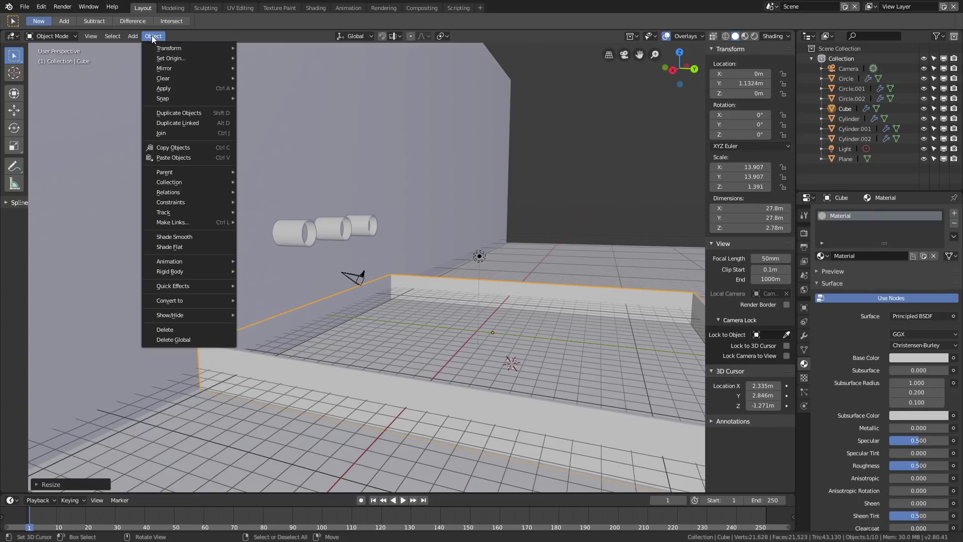
mouse_move(128, 37)
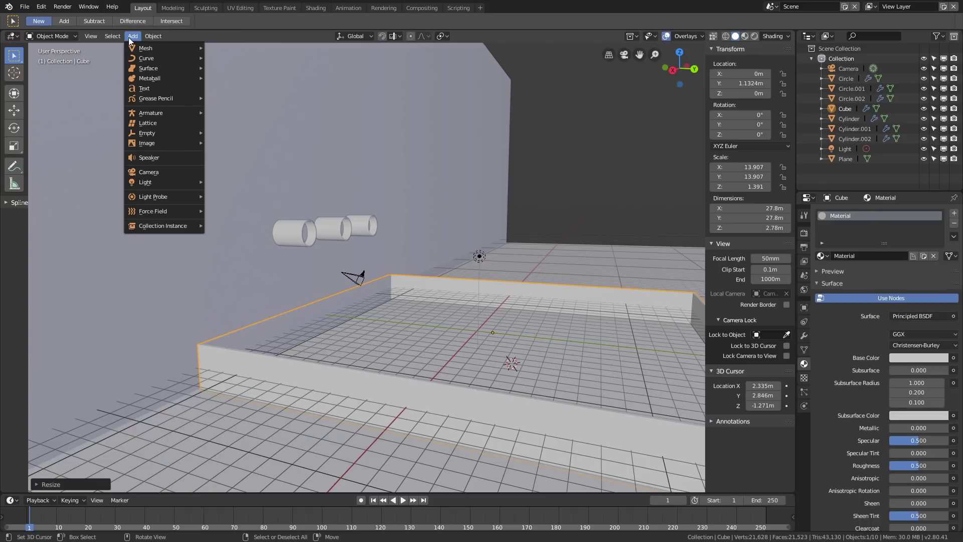
mouse_move(191, 46)
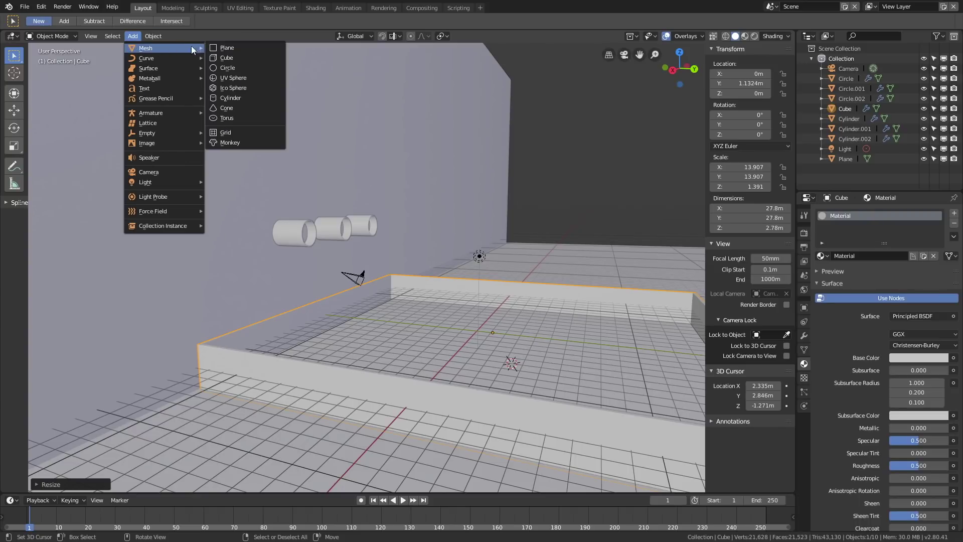
click(229, 57)
scroll(474, 228, down, 5)
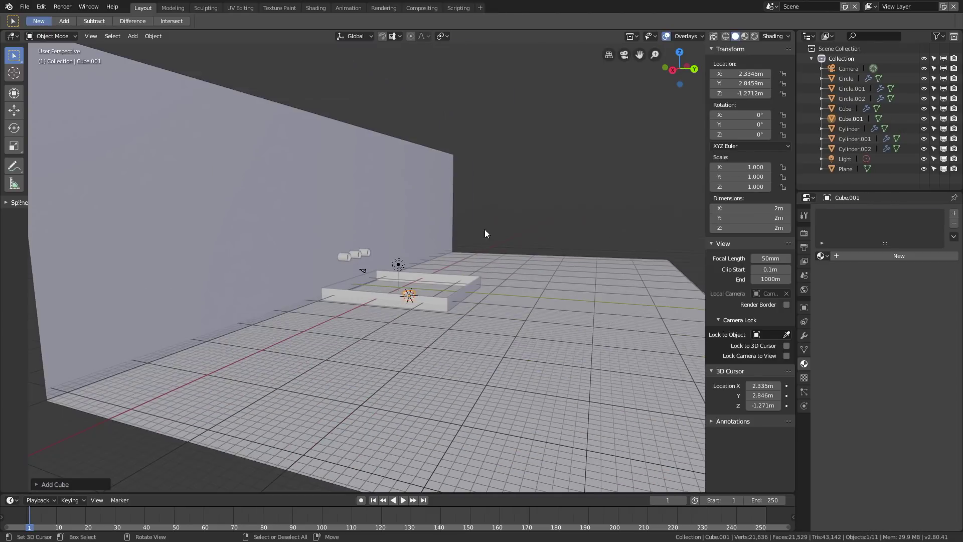
key(s)
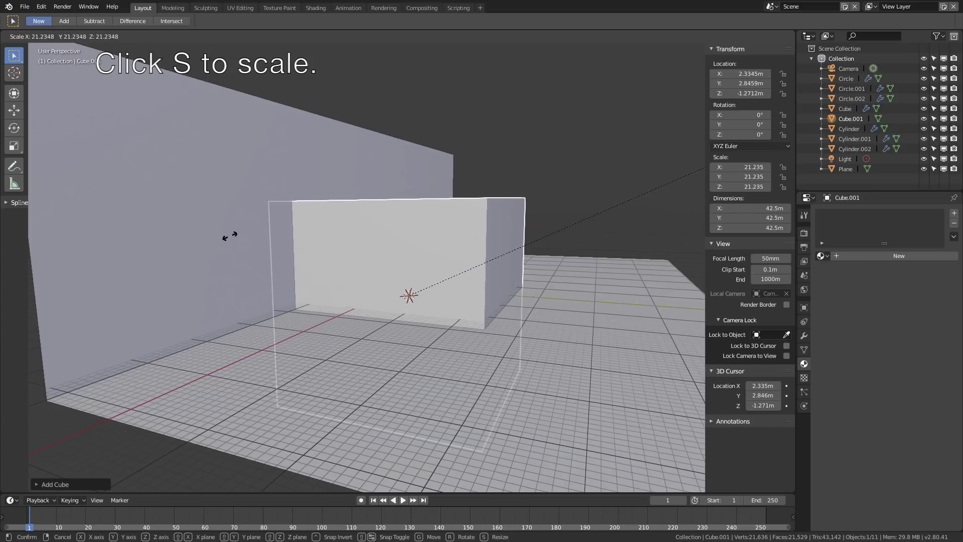
click(229, 256)
Scale the large cube along the X axis to about 34.8 m wide.
scroll(480, 197, up, 5)
scroll(484, 231, down, 5)
middle_drag(483, 231, 397, 246)
key(s)
key(x)
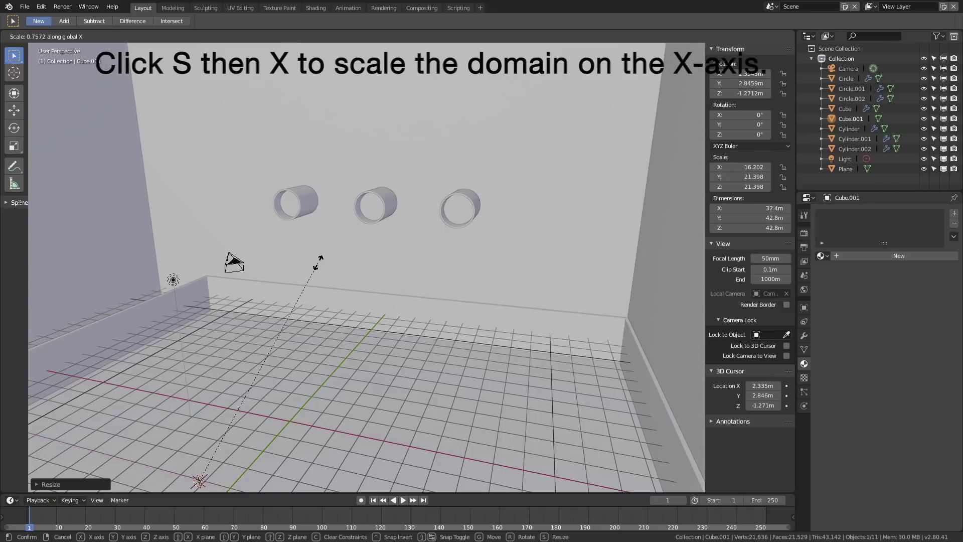
click(357, 275)
Move the large cube along X to about 0.24 m and along Y to about 2.82 m.
middle_drag(357, 275, 396, 288)
key(g)
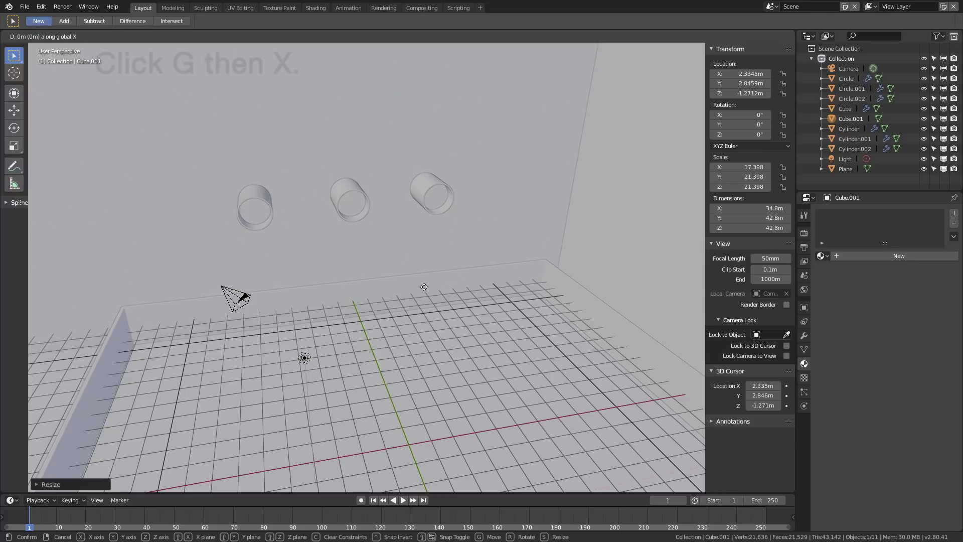
key(x)
click(479, 279)
middle_drag(471, 287, 567, 309)
scroll(534, 302, up, 2)
key(g)
key(y)
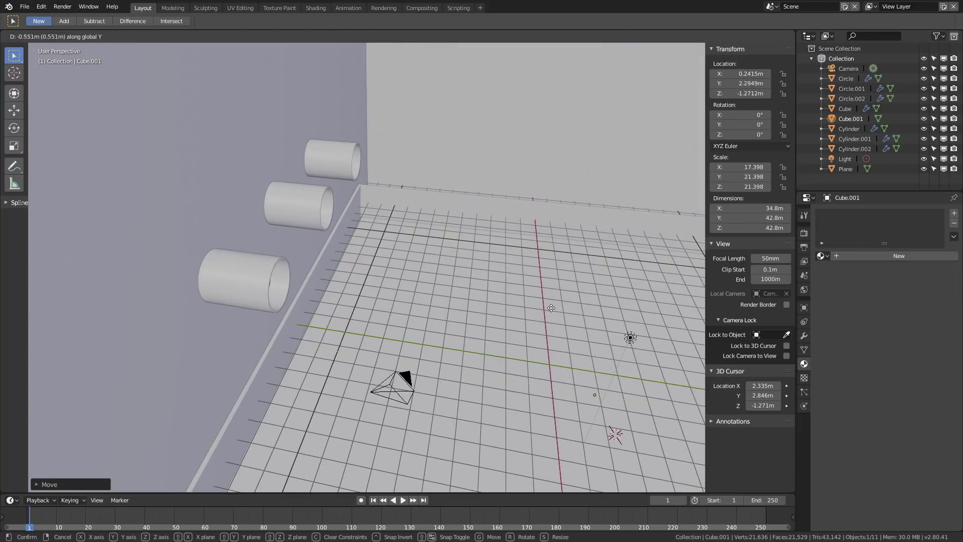
click(546, 310)
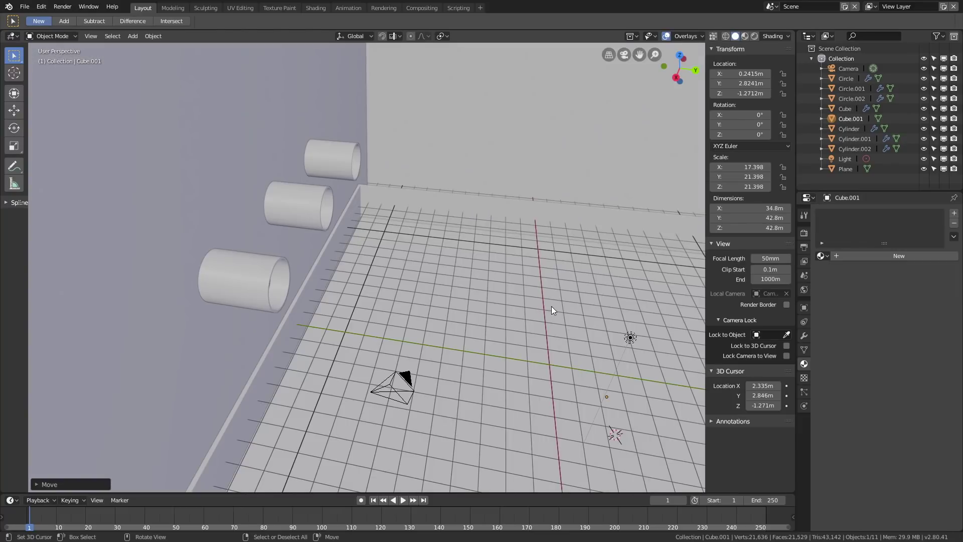
Scale the large cube along Z to about 35 m high and raise it to about 7.04 m on Z.
key(KP_Decimal)
scroll(537, 280, down, 3)
middle_drag(537, 278, 476, 282)
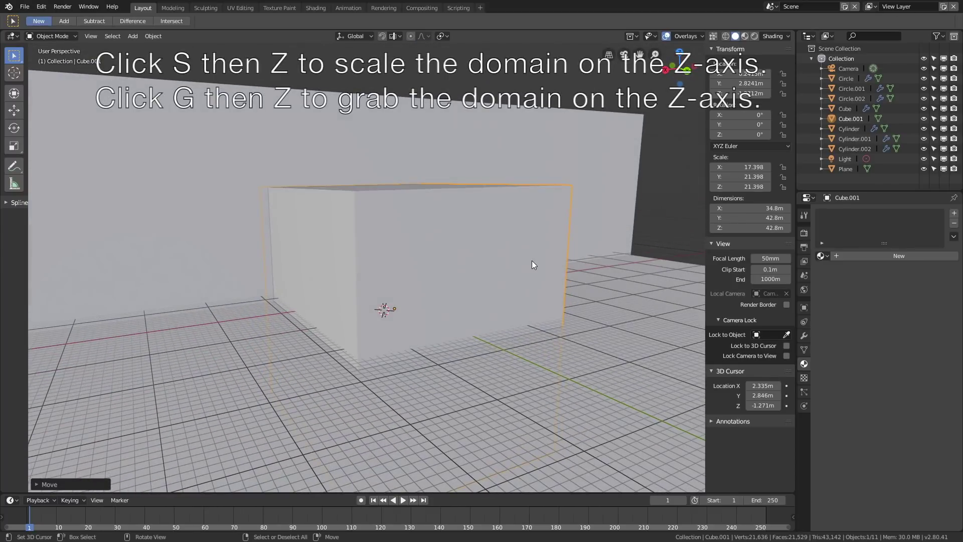
key(s)
key(z)
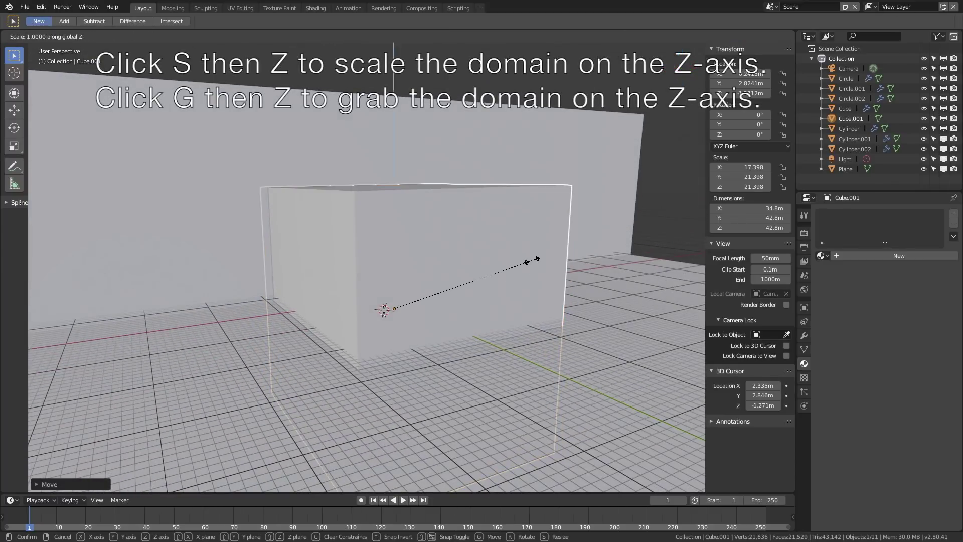
click(525, 267)
key(g)
key(z)
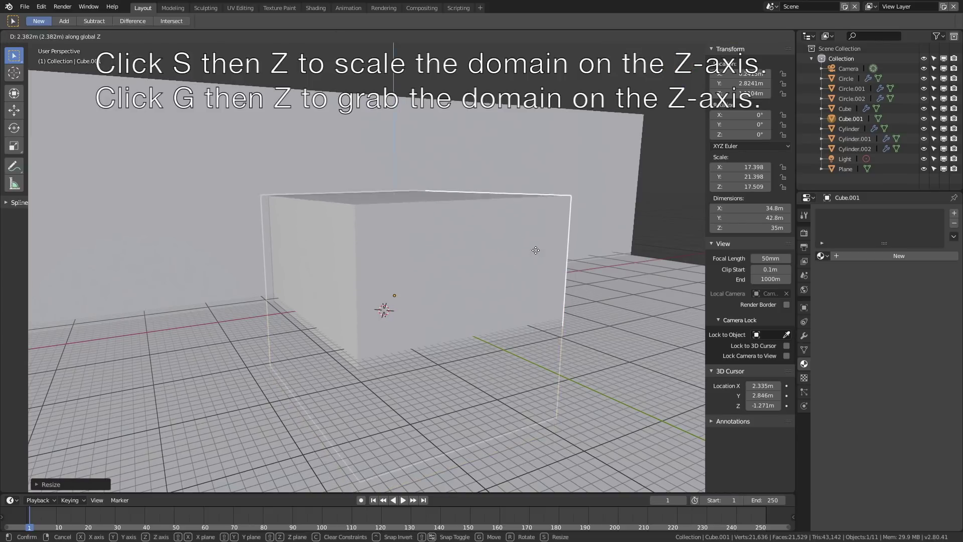
click(628, 214)
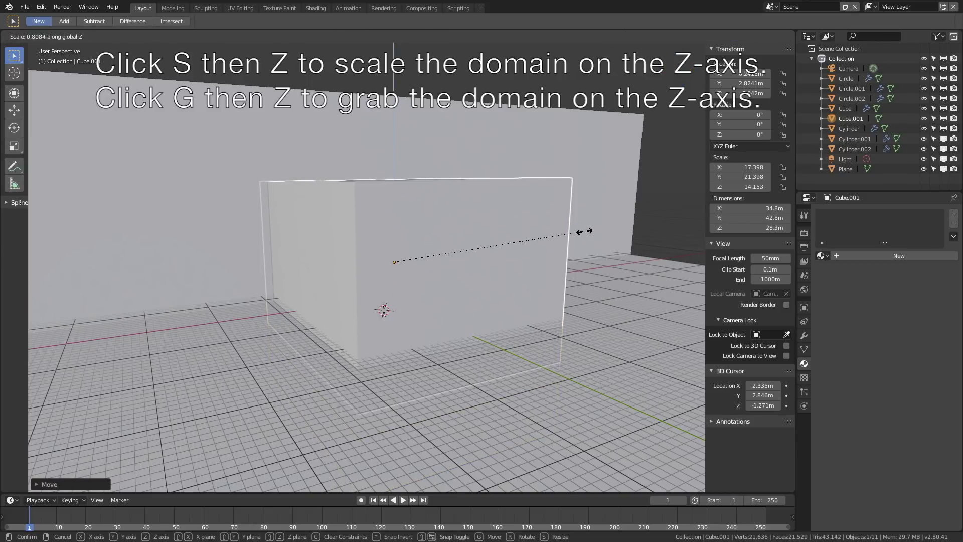
Reduce the large cube's height along Z to about 21.3 m.
click(558, 265)
middle_drag(555, 262, 581, 266)
key(s)
key(z)
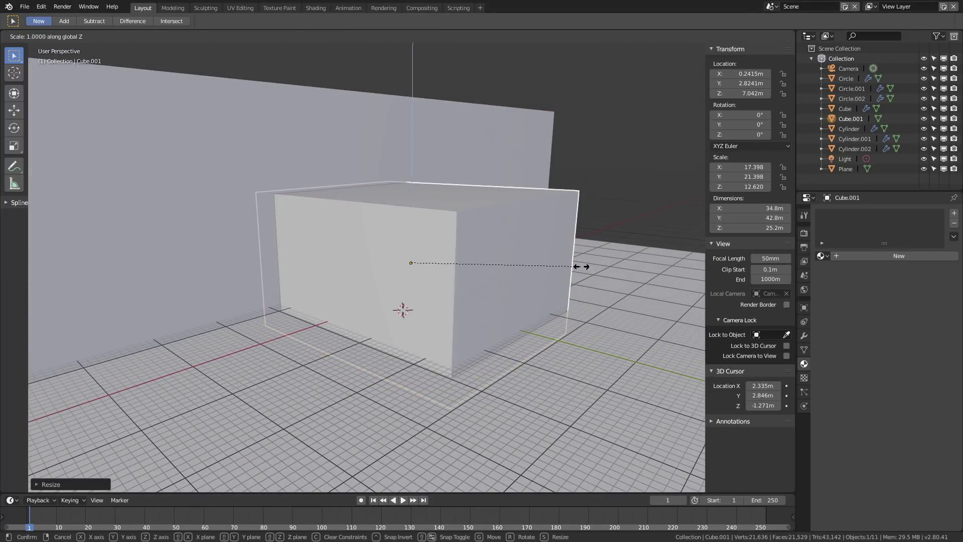
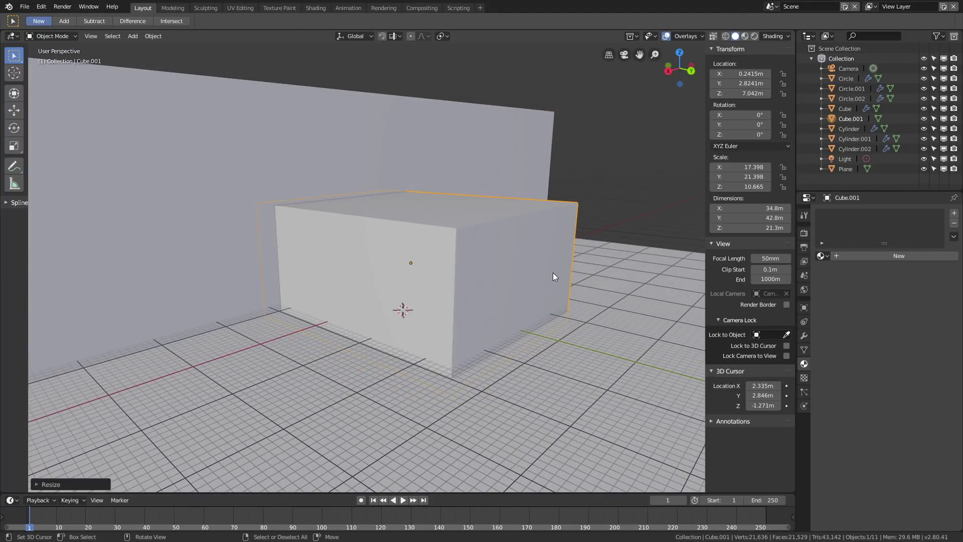
Enable Fluid physics on the large cube and set its type to Domain.
click(802, 408)
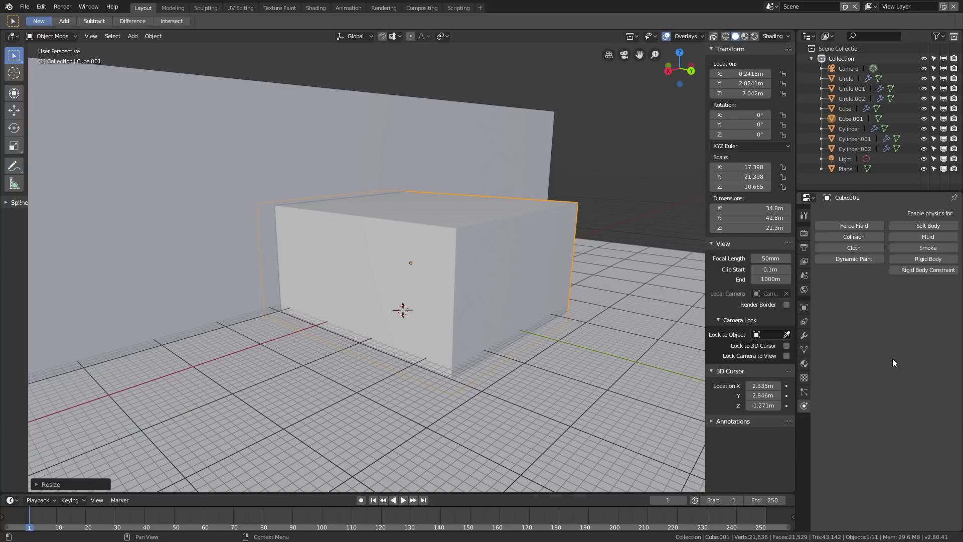
click(911, 238)
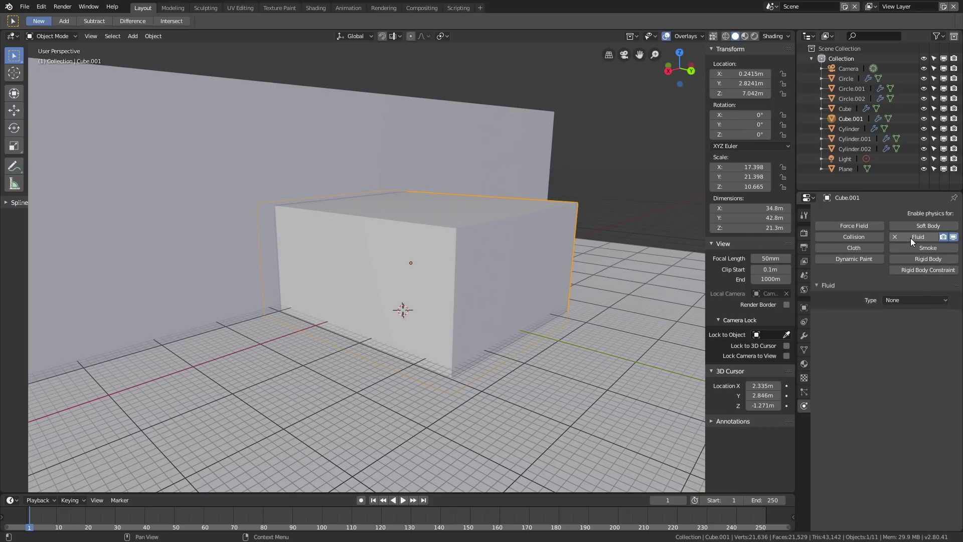
click(913, 304)
click(912, 287)
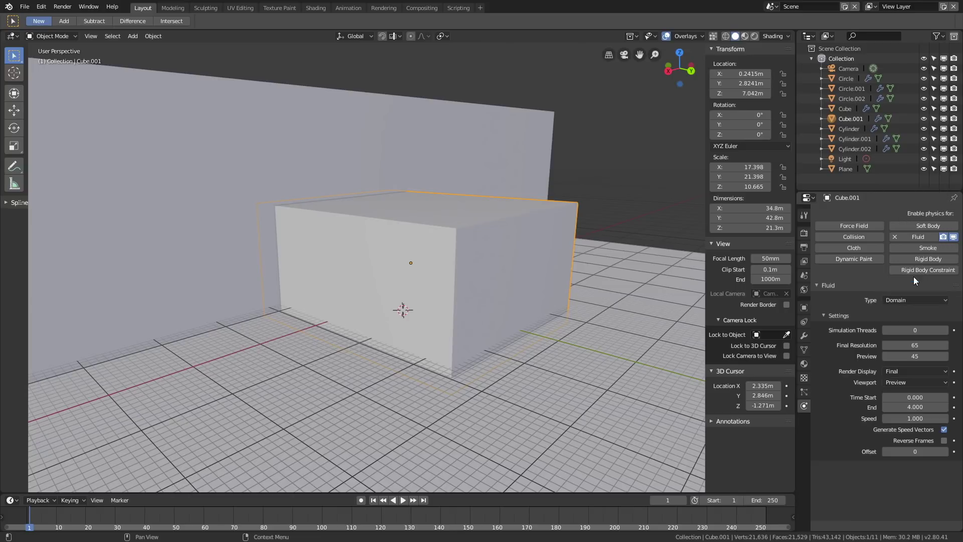
Set the domain's final resolution to 200 and its viewport display mode to Final.
click(909, 345)
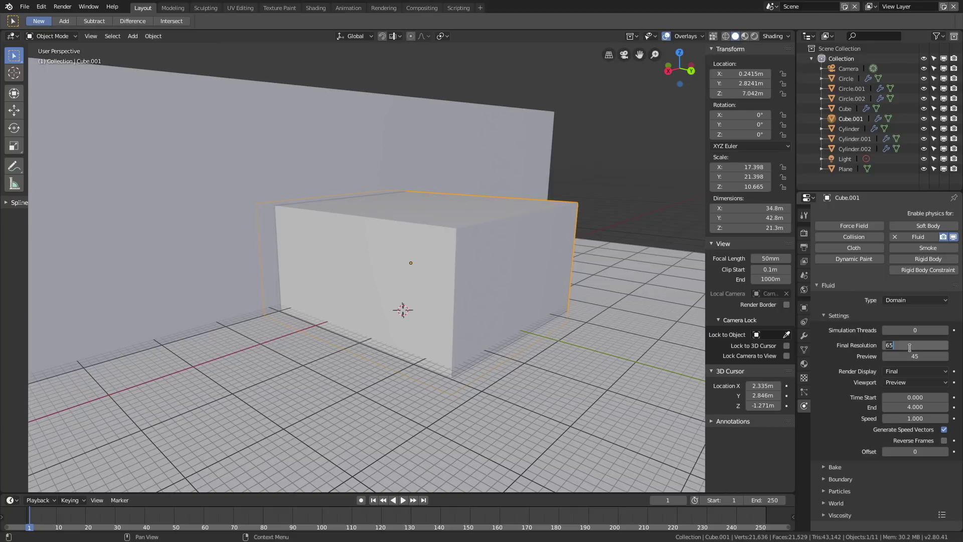
text(200)
key(Return)
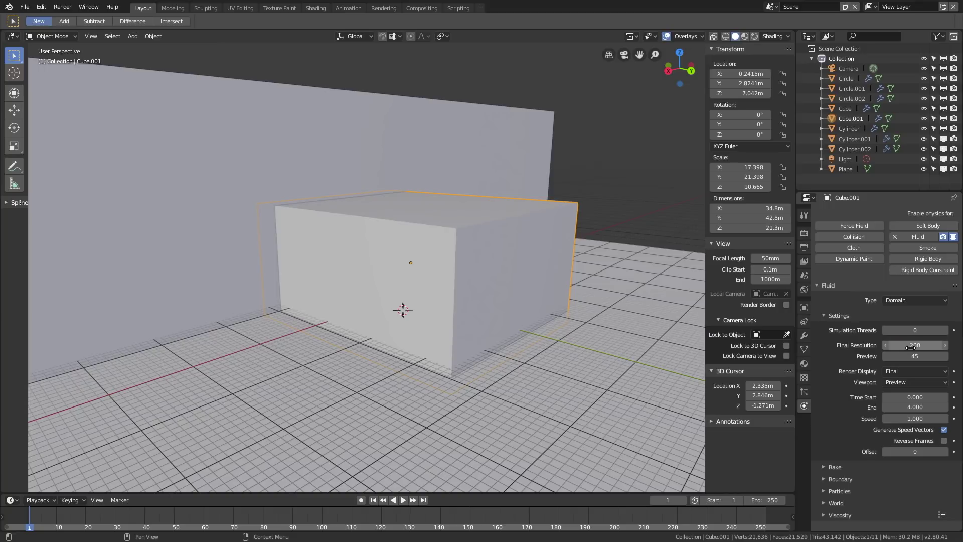
click(902, 384)
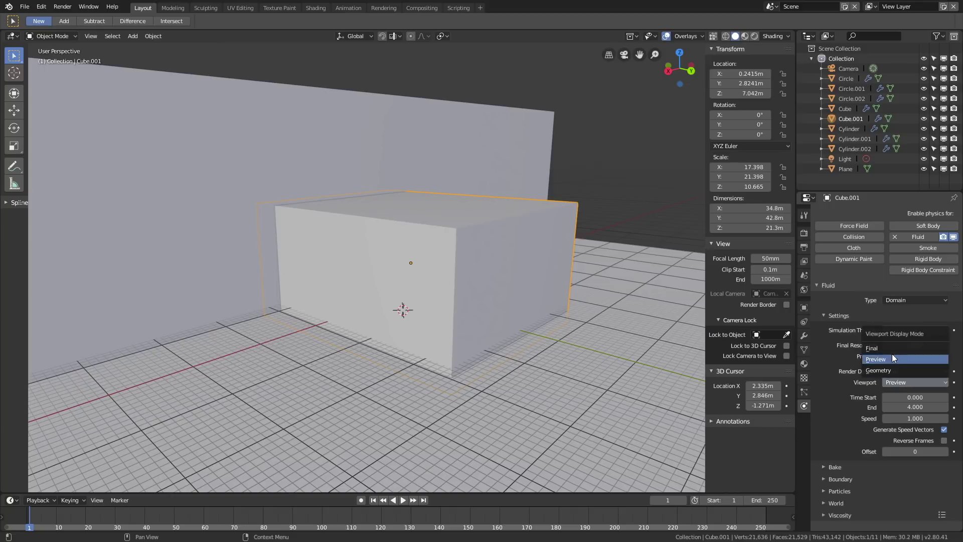
click(901, 359)
Set the domain's end time to 8.000 and bake the fluid simulation.
click(915, 407)
text(4.08)
key(Return)
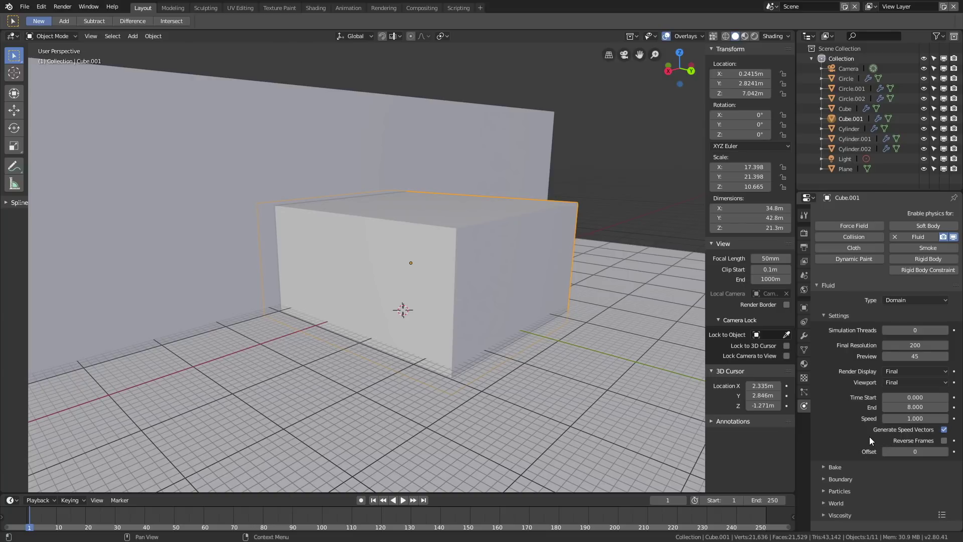
click(843, 467)
scroll(854, 449, down, 2)
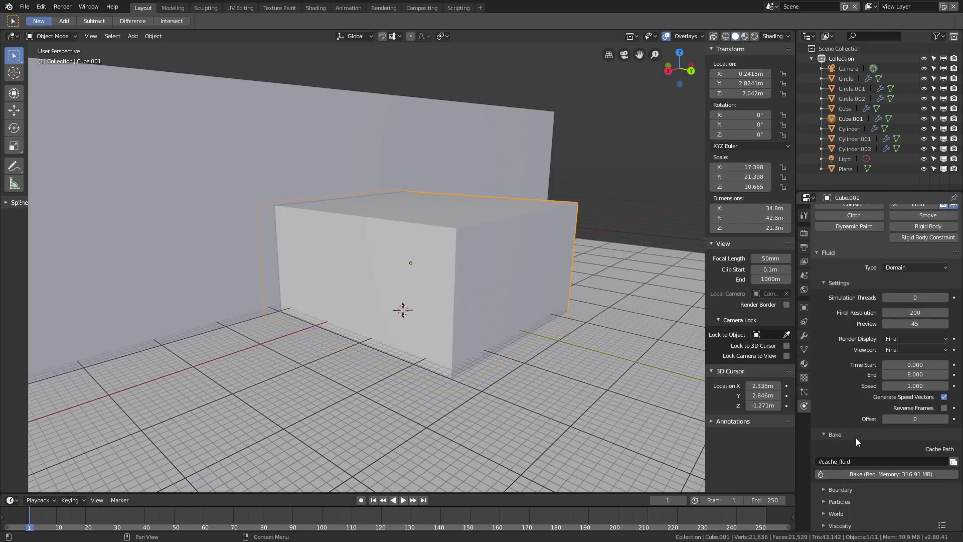
click(860, 472)
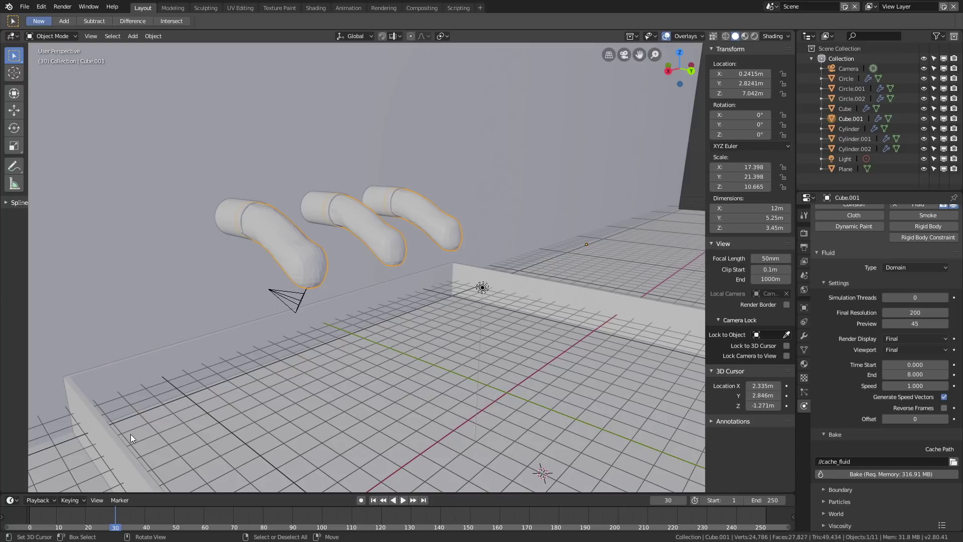
Play back the baked fluid animation and inspect the three streams pouring into the tray.
key(space)
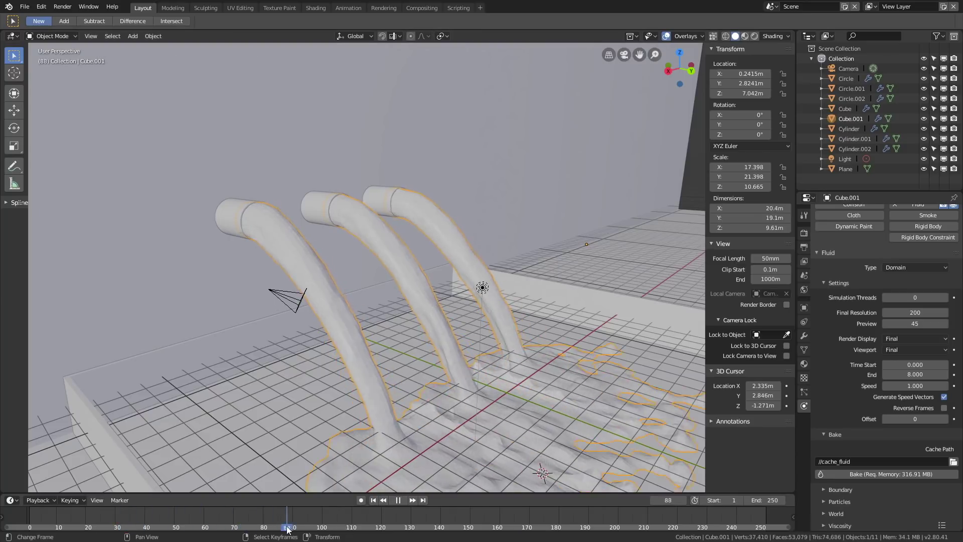
middle_drag(451, 381, 424, 392)
key(space)
scroll(423, 392, down, 4)
key(space)
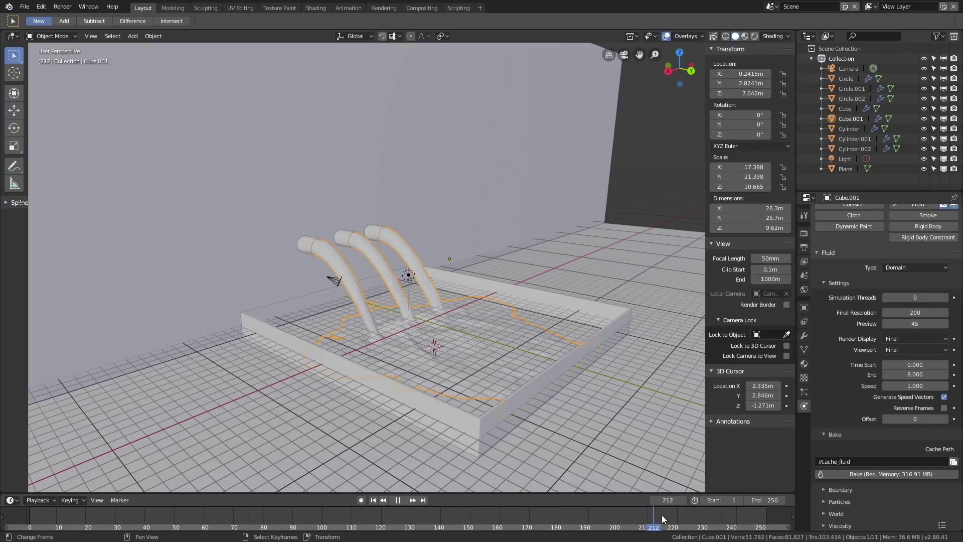
key(space)
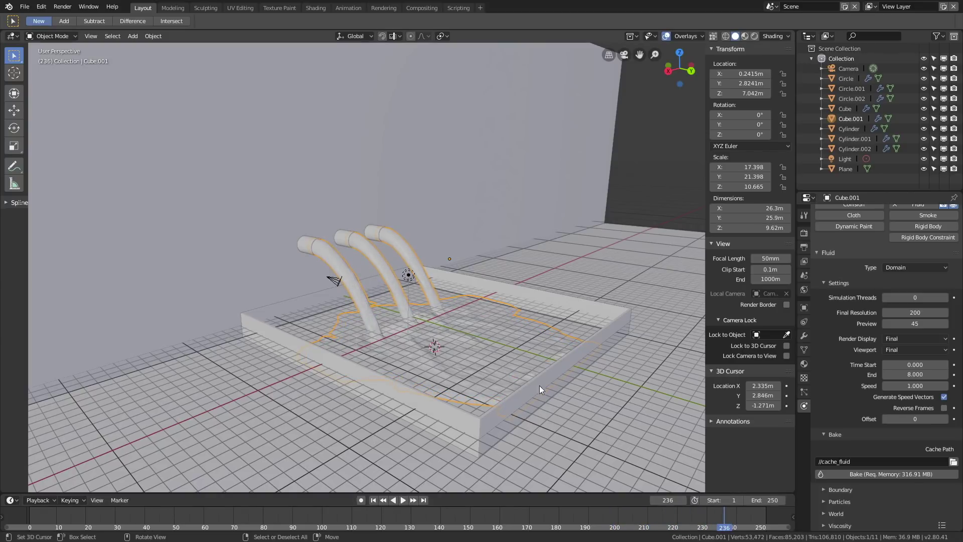
scroll(438, 286, up, 1)
middle_drag(438, 286, 493, 320)
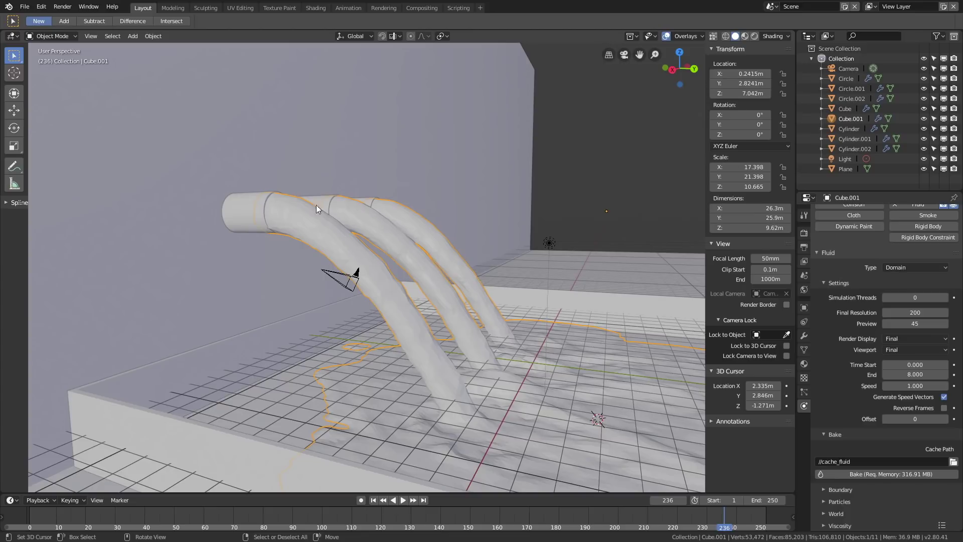
Save the scene as a new file, incrementing the number in the name tut1.blend.
click(24, 8)
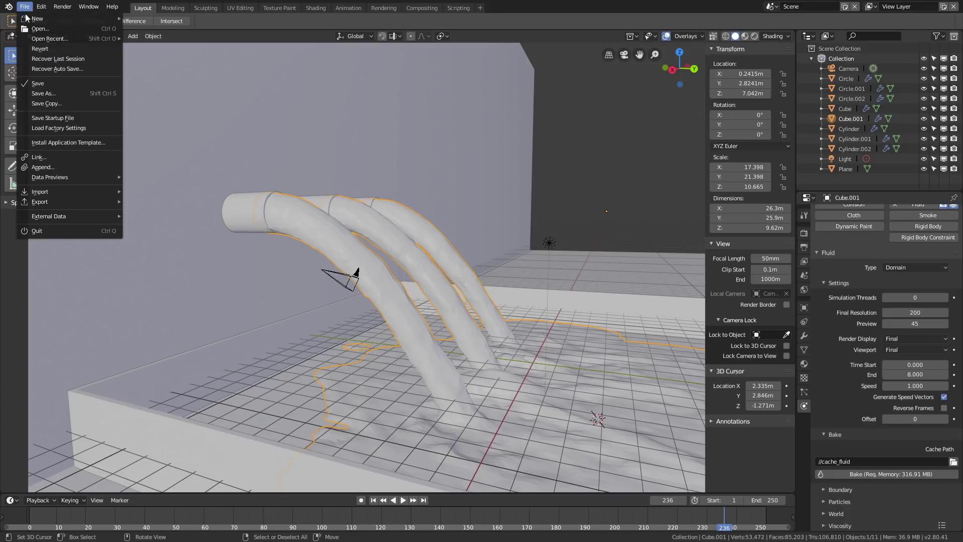
click(47, 93)
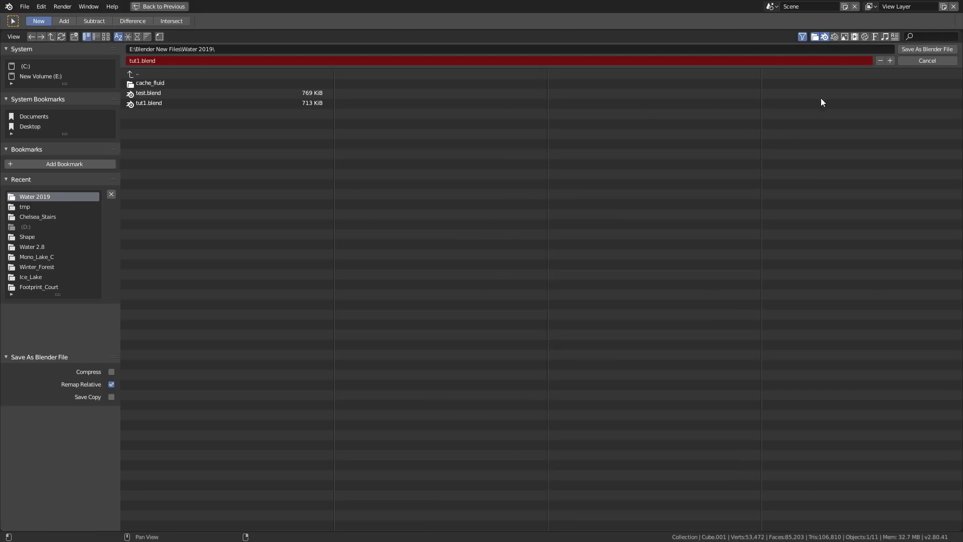
click(890, 61)
click(911, 49)
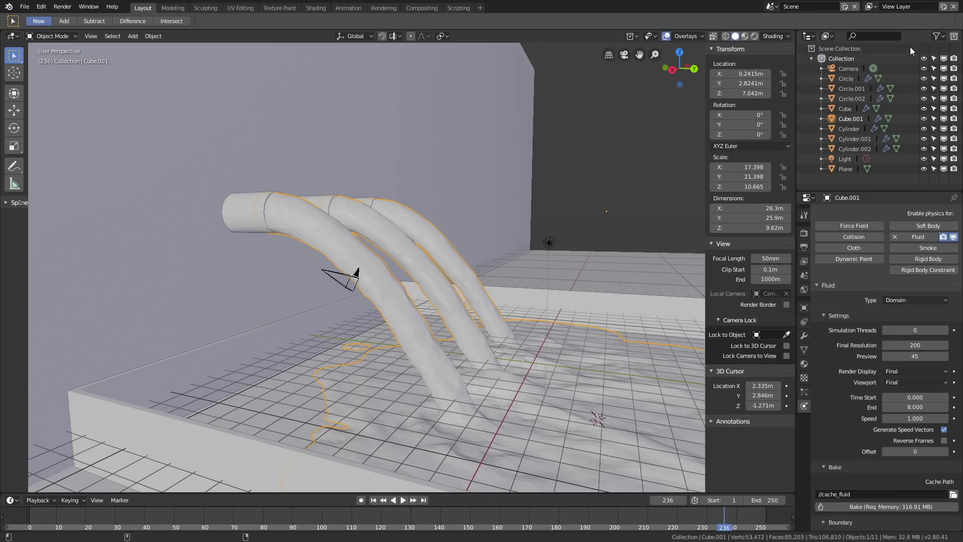
Select all three tube cylinders and set the transform pivot point to Individual Origins.
scroll(575, 302, down, 4)
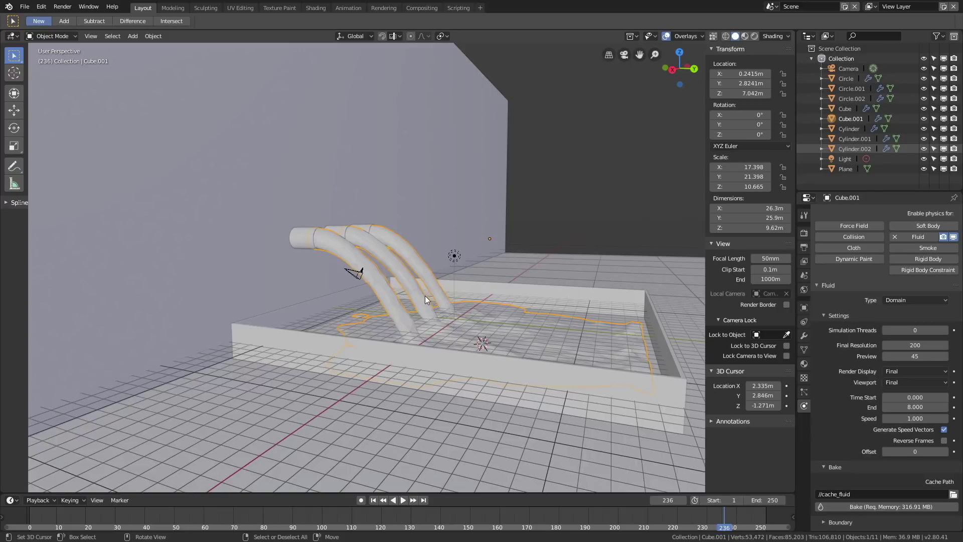
scroll(426, 298, up, 6)
scroll(397, 290, up, 2)
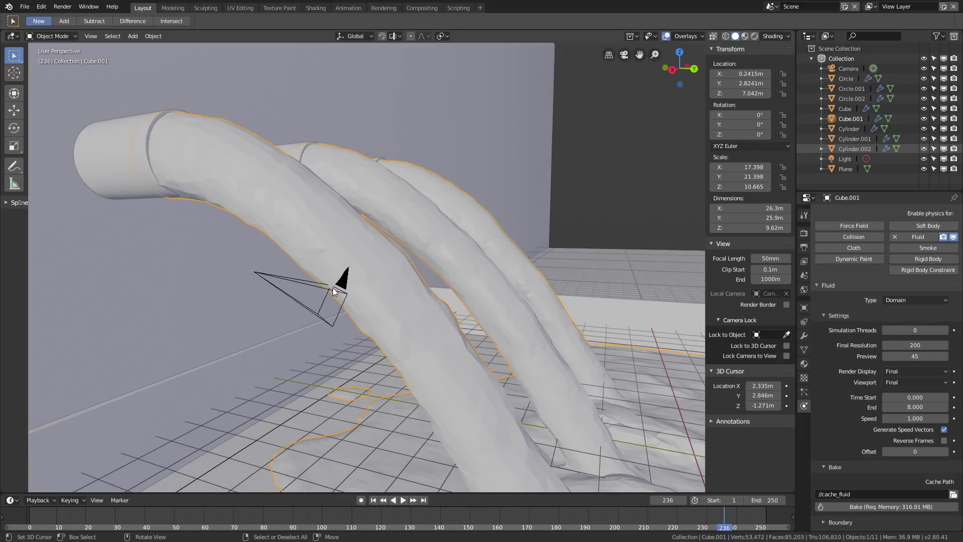
middle_drag(332, 280, 216, 275)
click(98, 155)
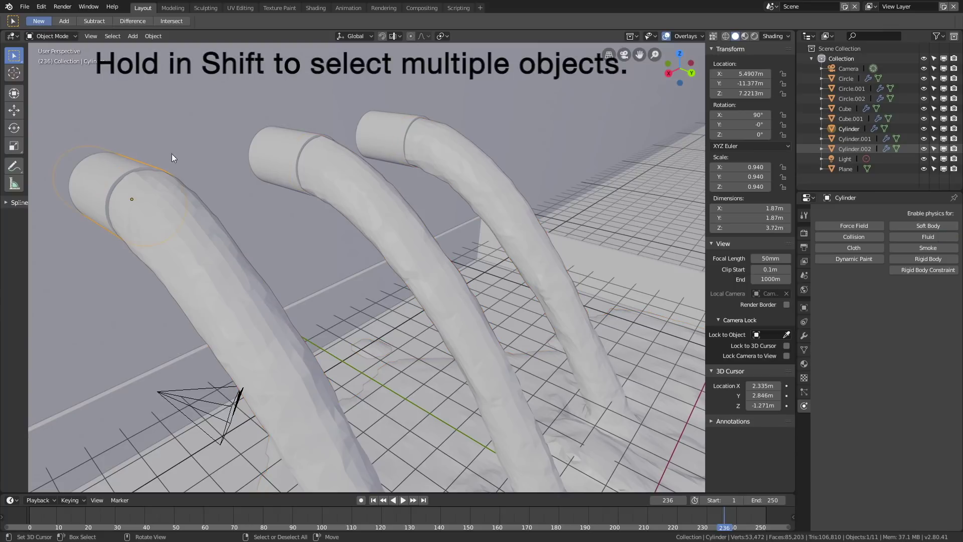
shift+click(294, 139)
shift+click(395, 123)
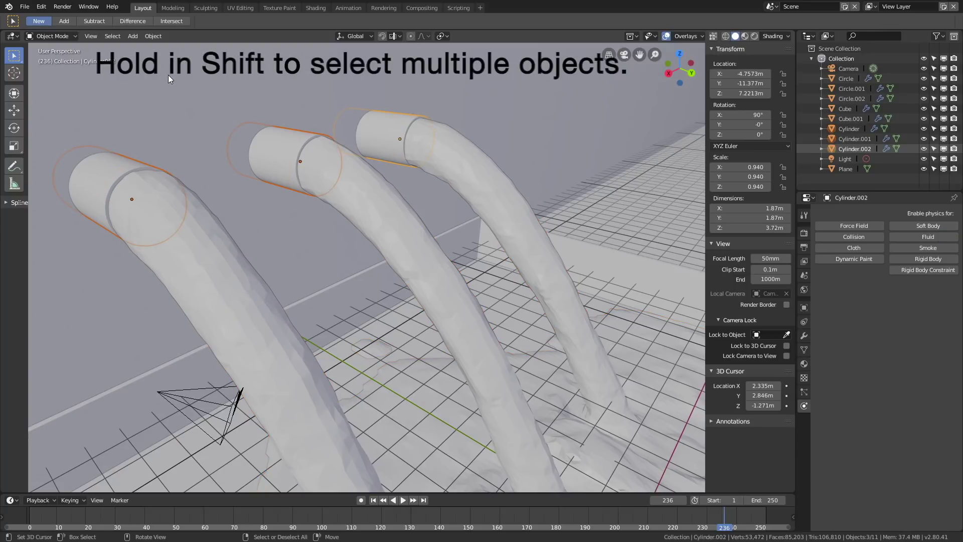
click(443, 36)
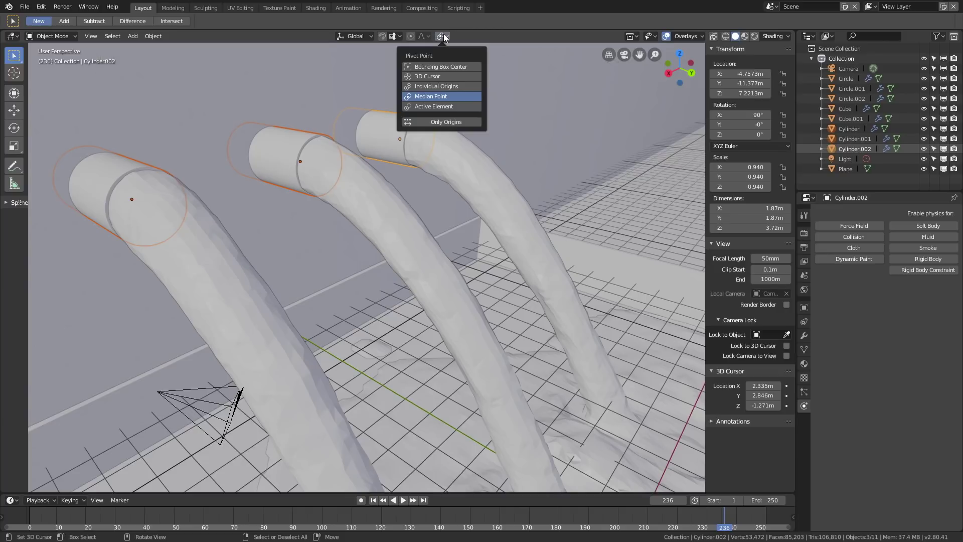
click(448, 86)
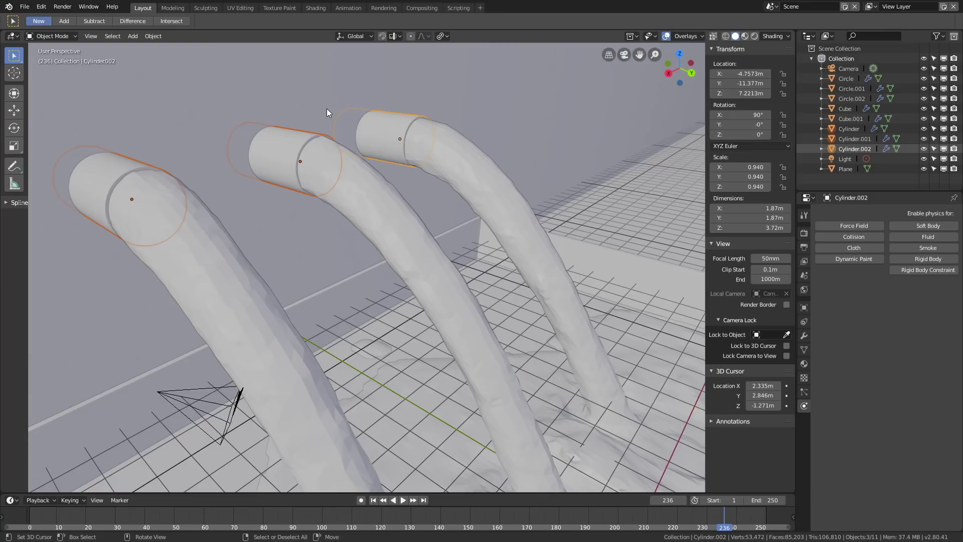
Scale the three selected tubes by about 1.1 on every axis except Y, widening them around the streams.
key(s)
key(shift+y)
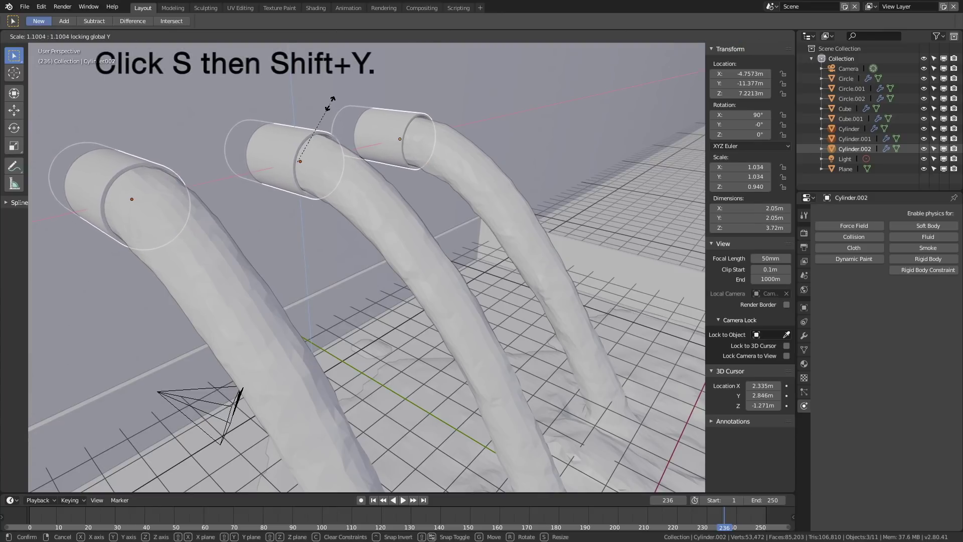
click(329, 102)
Select the scene's light and change its type to Sun.
middle_drag(329, 102, 398, 209)
scroll(262, 135, down, 6)
middle_drag(434, 267, 474, 255)
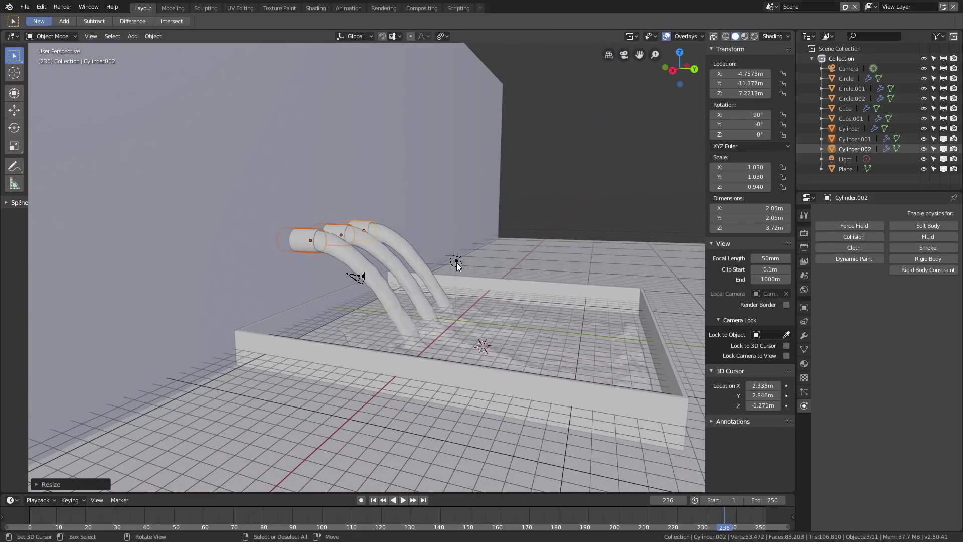
click(457, 264)
click(456, 263)
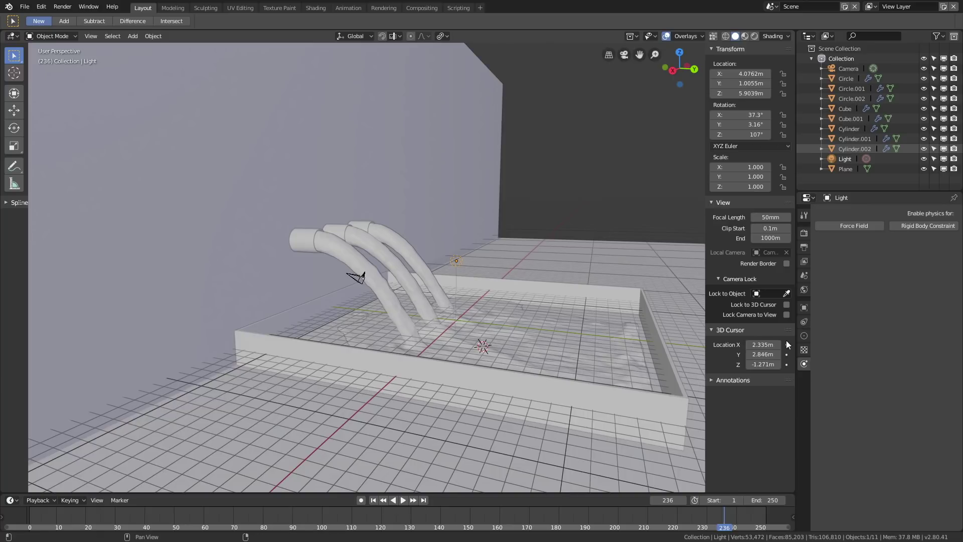
click(804, 335)
click(865, 255)
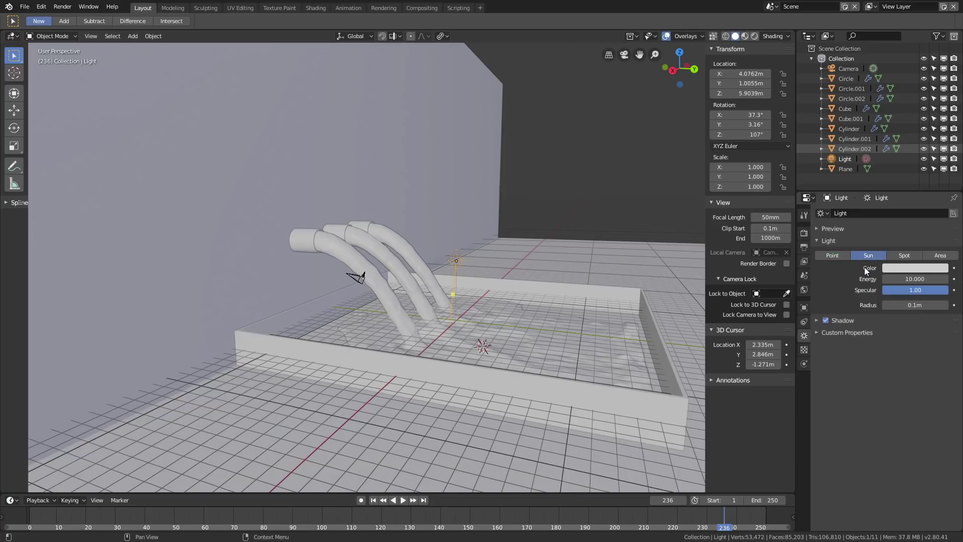
Move the sun to about X 3.44 m, Y 6.53 m, Z 9.24 m and rotate it to about 53°, 51.3°, 98.3°.
middle_drag(552, 305, 591, 314)
key(g)
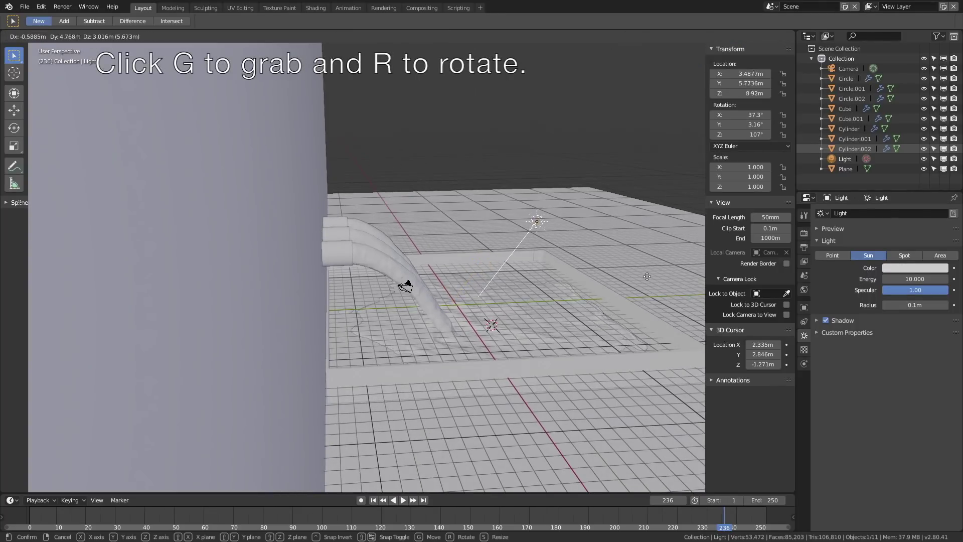
click(650, 273)
key(r)
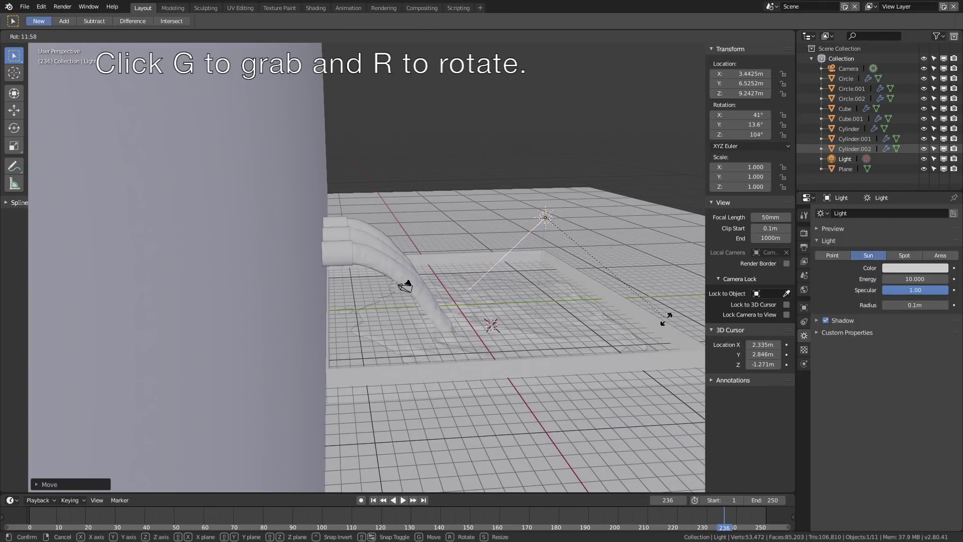
click(581, 360)
Show the viewport in rendered shading and use an Environment Texture for the world background color.
middle_drag(581, 360, 544, 318)
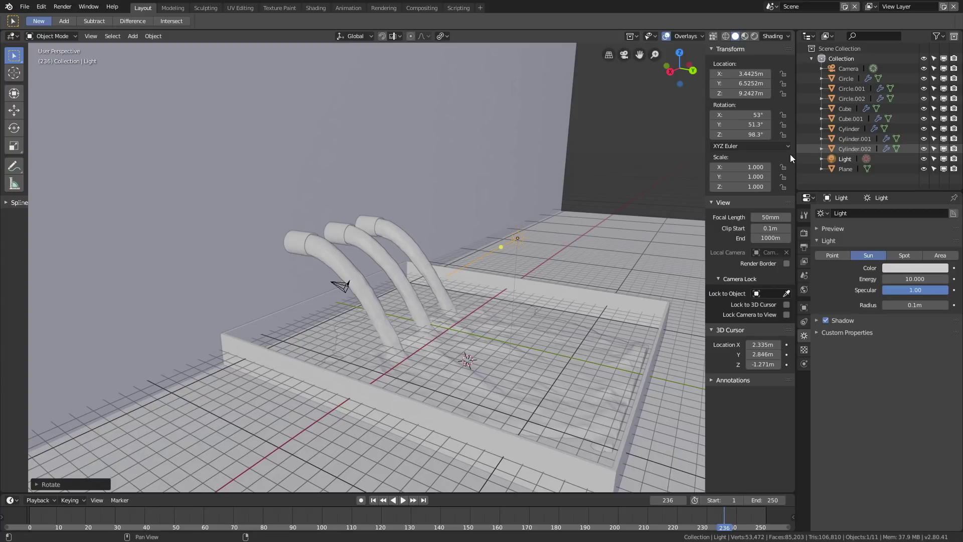
click(754, 37)
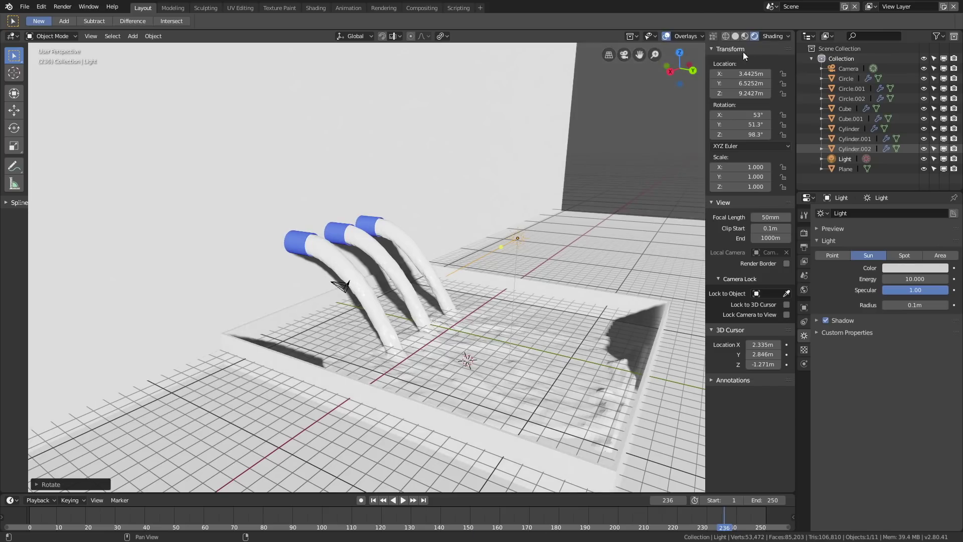
mouse_move(527, 228)
middle_down()
mouse_move(551, 215)
mouse_move(534, 230)
middle_up()
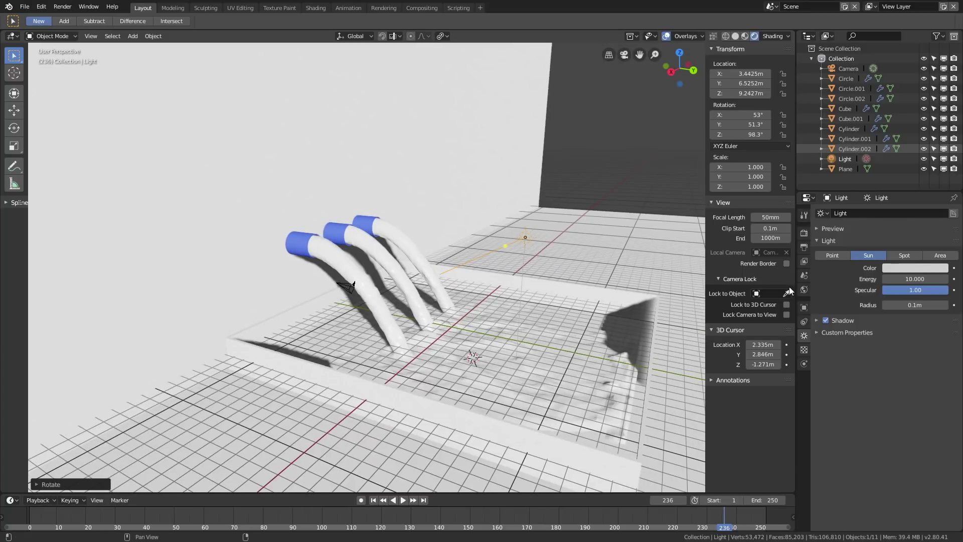
click(804, 290)
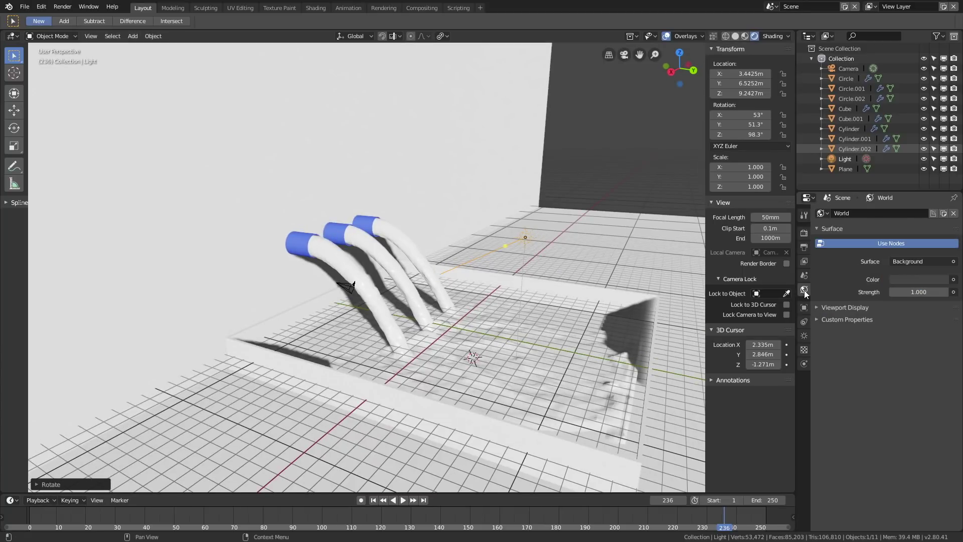
click(953, 279)
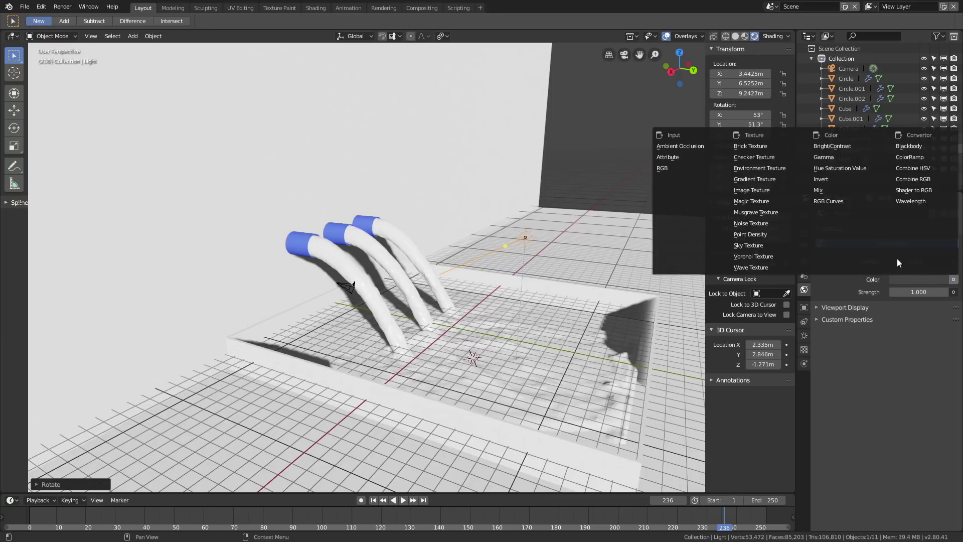
click(786, 170)
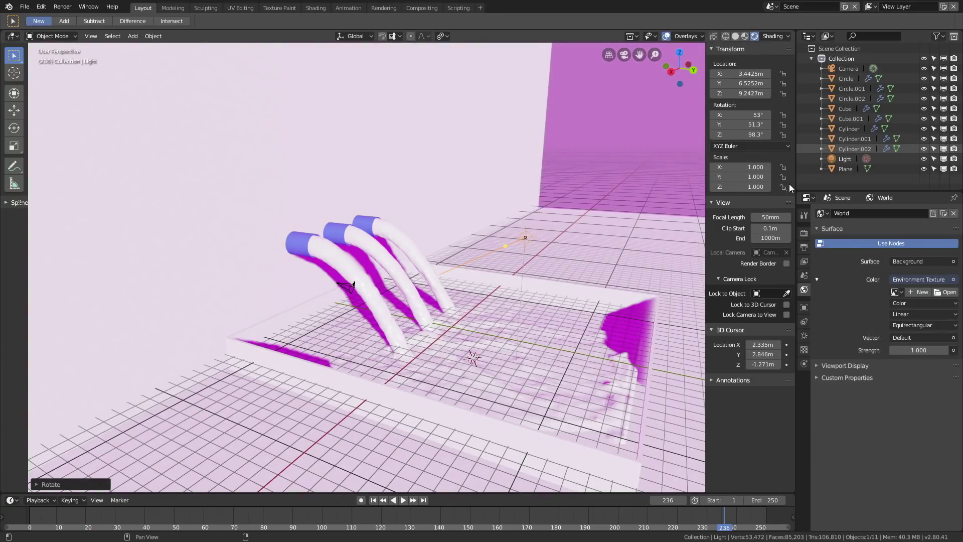
click(945, 292)
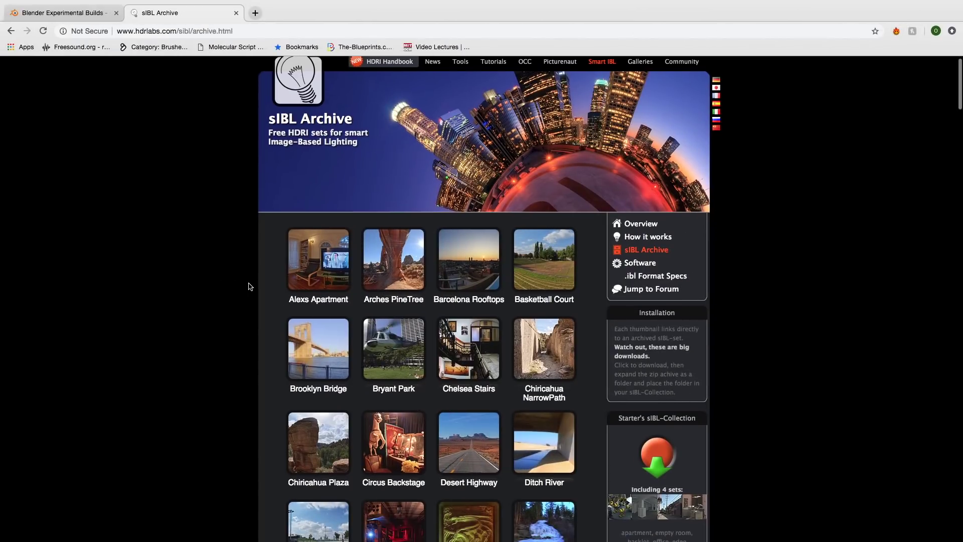
Switch to the web browser and look through the free HDRI sets in the sIBL Archive on hdrlabs.com.
scroll(251, 286, down, 3)
scroll(250, 286, down, 4)
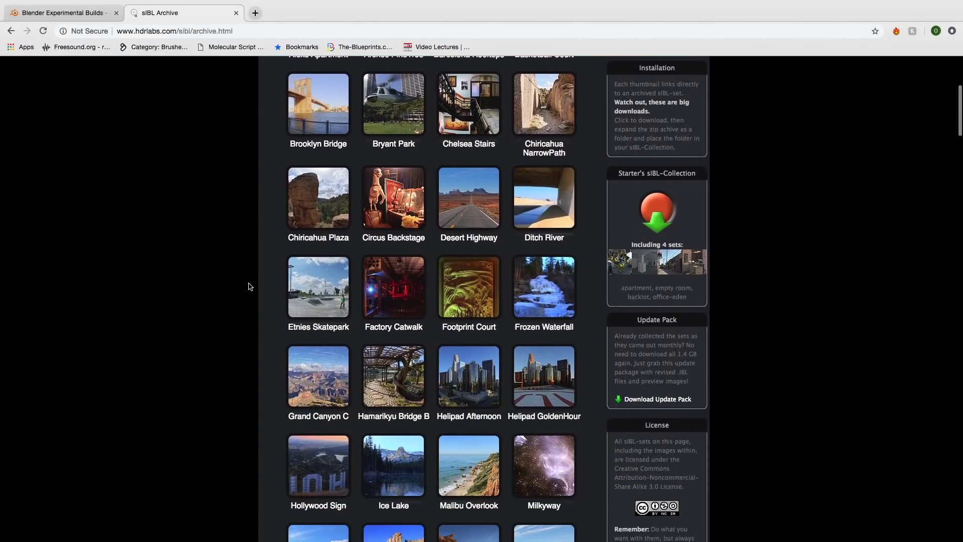
scroll(250, 287, down, 3)
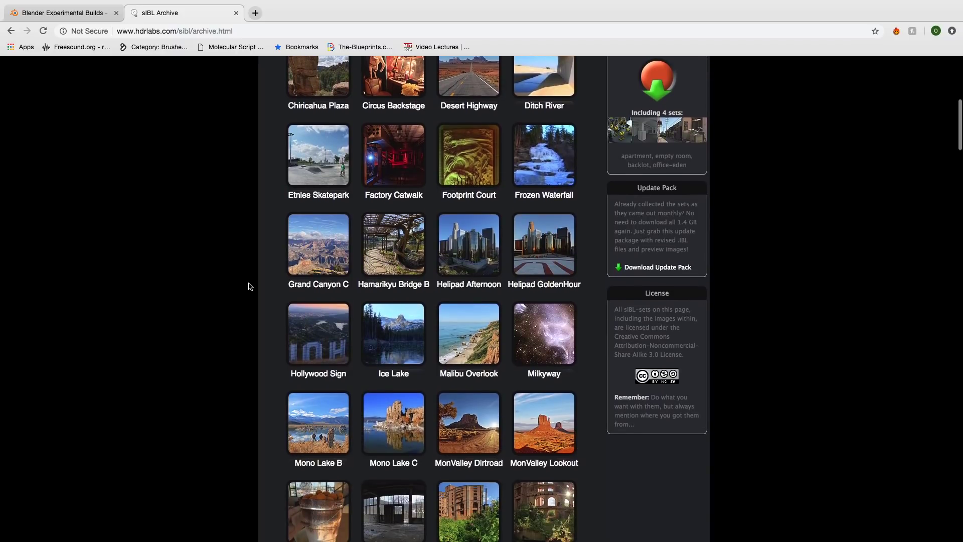
scroll(250, 286, down, 3)
scroll(251, 286, up, 6)
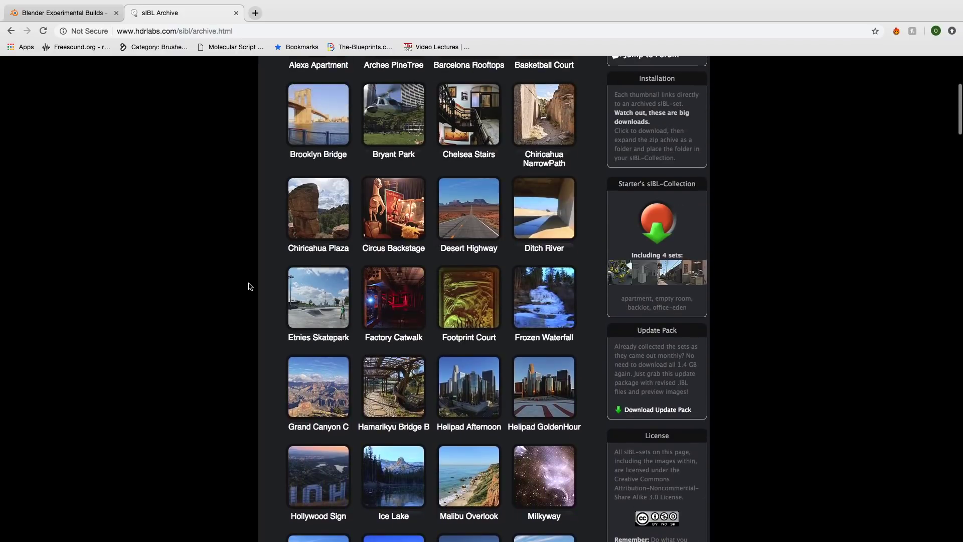
scroll(250, 286, up, 3)
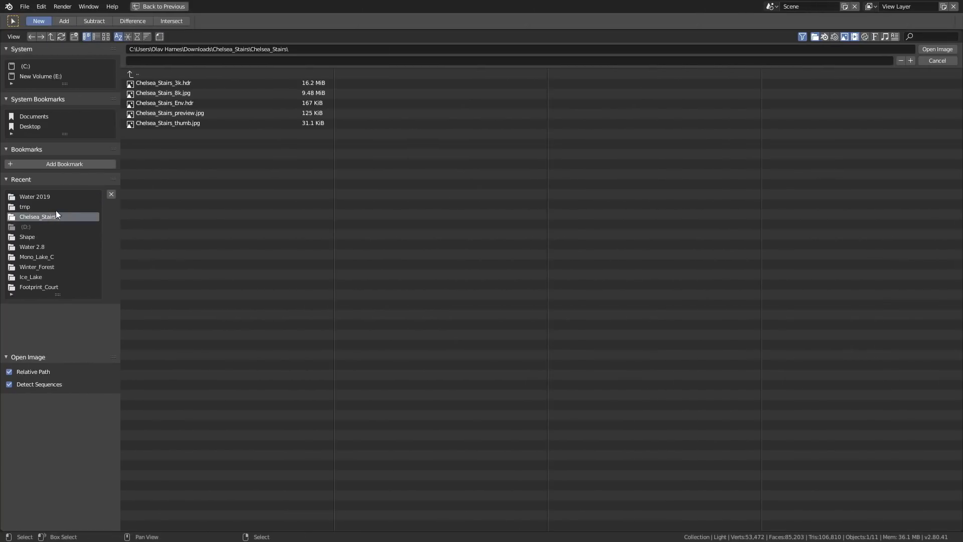
Load Chelsea_Stairs_3k.hdr from the Chelsea_Stairs folder in Blender as the world's environment image.
click(205, 85)
click(928, 49)
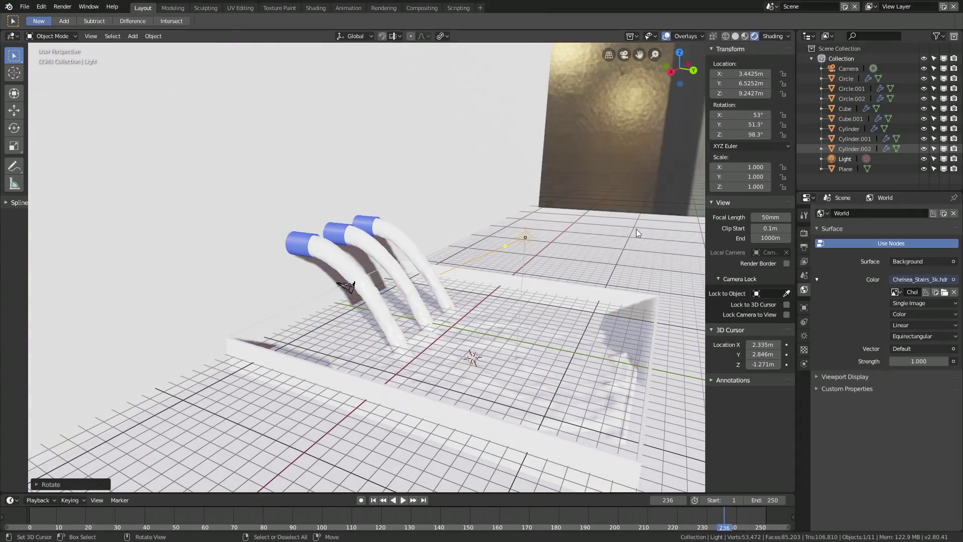
mouse_move(537, 261)
middle_down()
mouse_move(553, 249)
mouse_move(576, 264)
mouse_move(676, 247)
mouse_move(670, 220)
mouse_move(645, 221)
mouse_move(520, 250)
mouse_move(540, 263)
mouse_move(537, 255)
middle_up()
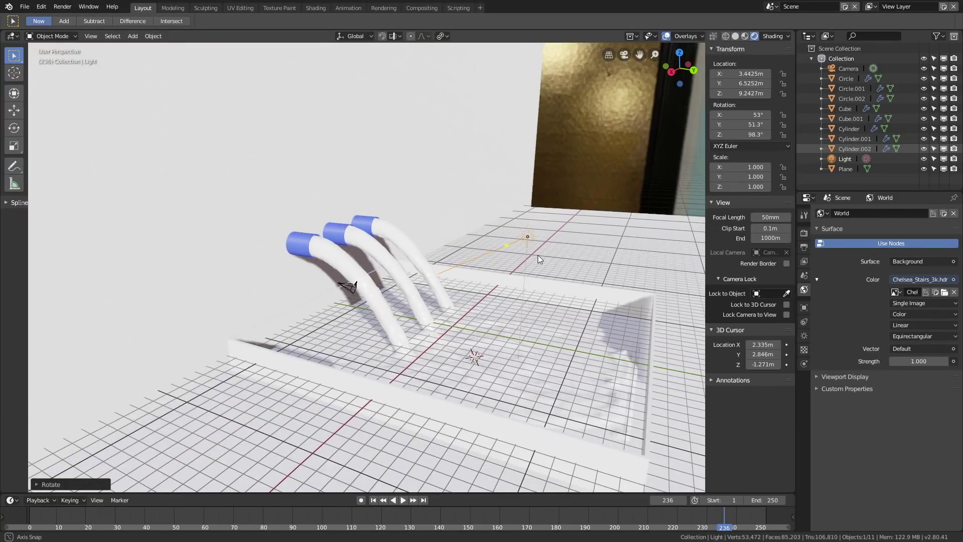
Give the fluid mesh a new material with a Glass BSDF surface and a roughness of 0.
scroll(469, 266, up, 2)
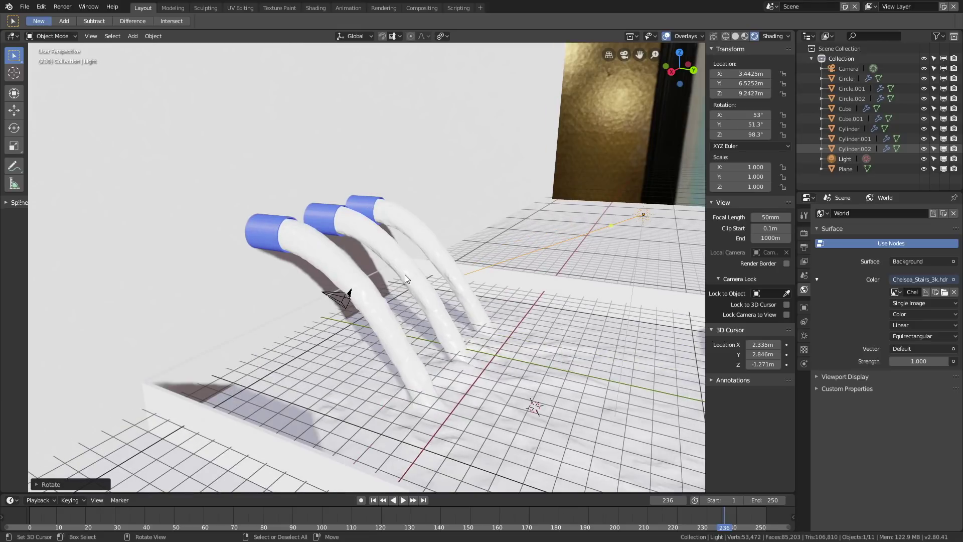
click(317, 244)
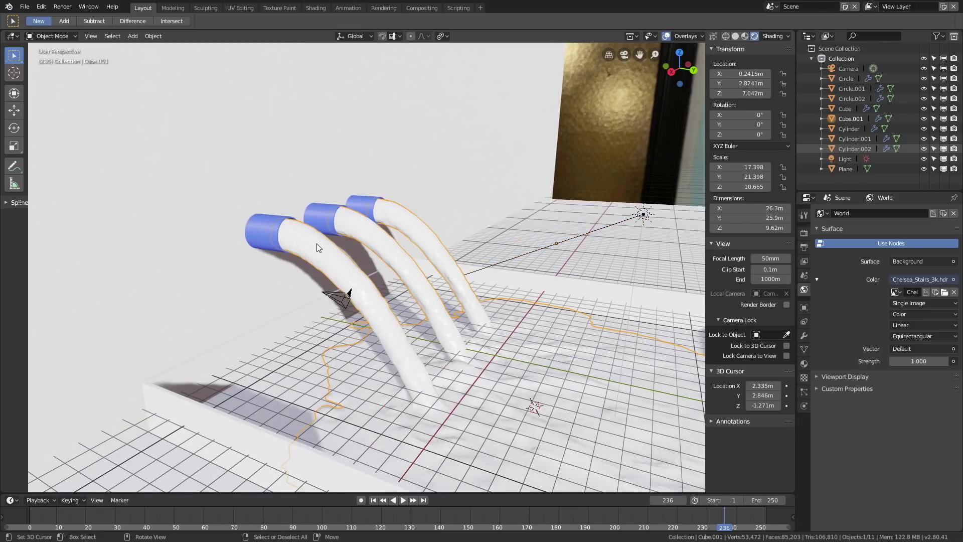
click(803, 363)
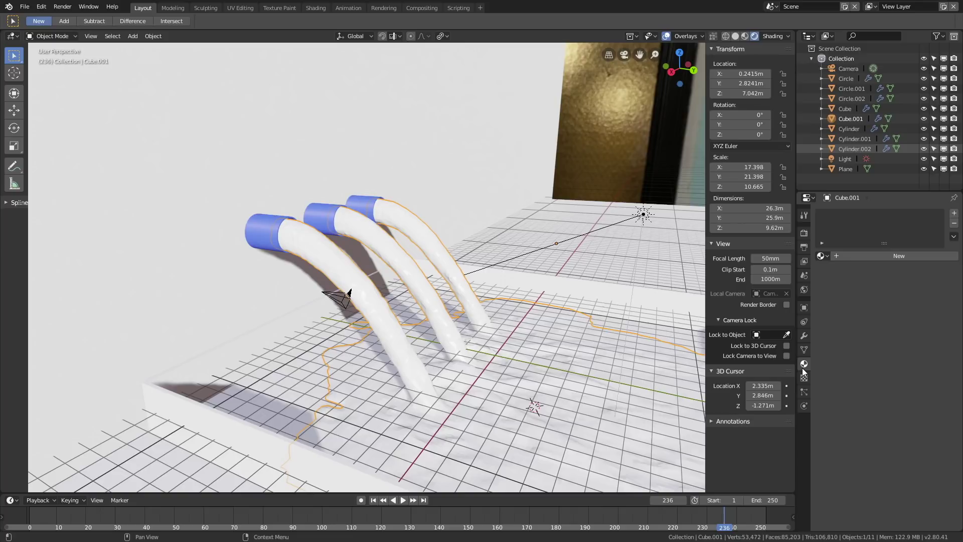
click(865, 257)
click(892, 316)
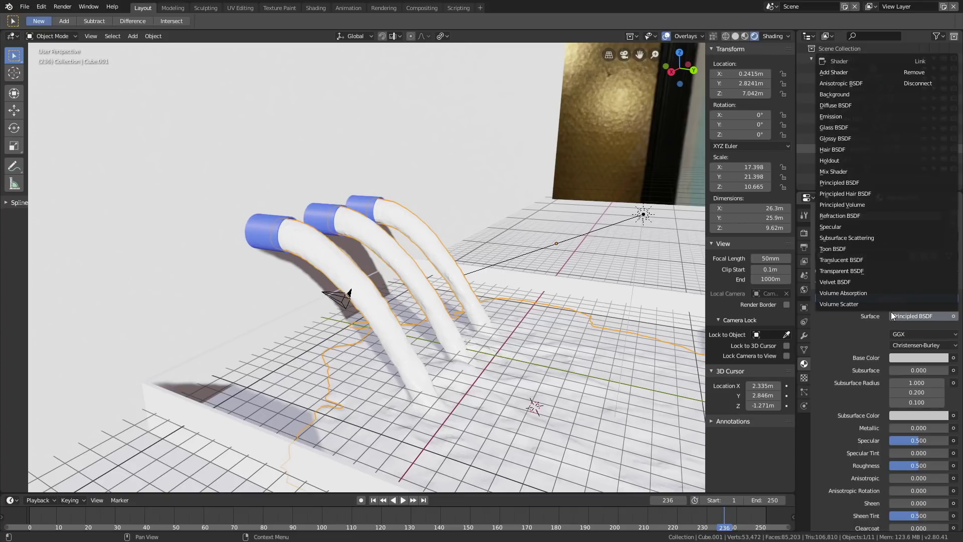
click(840, 126)
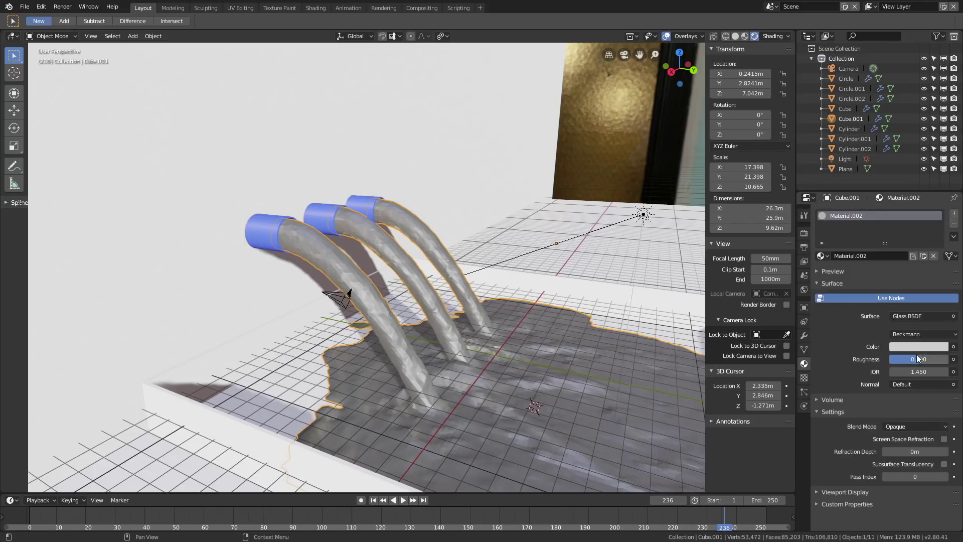
drag(918, 359, 890, 359)
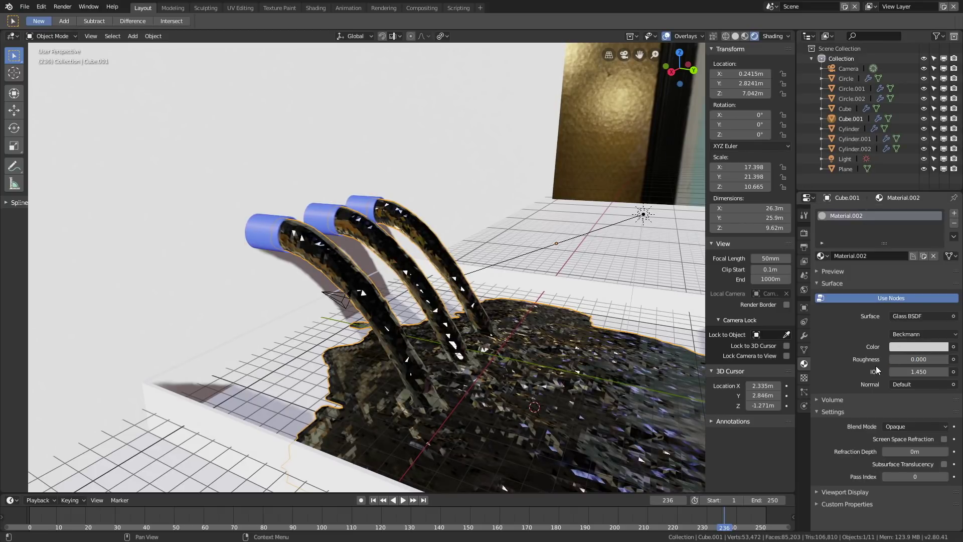
Enable Screen Space Refraction on the fluid's glass material and set its IOR to 4/3.
click(944, 438)
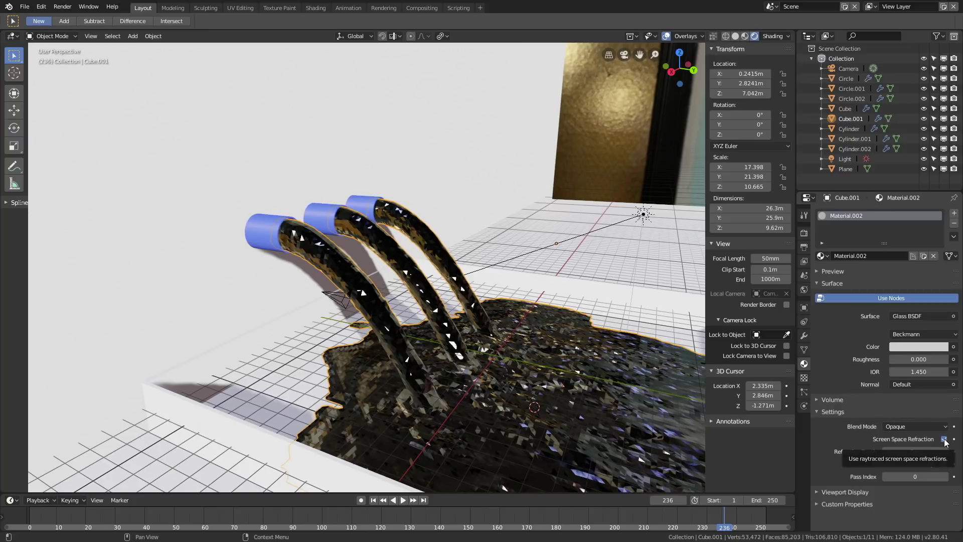
click(915, 371)
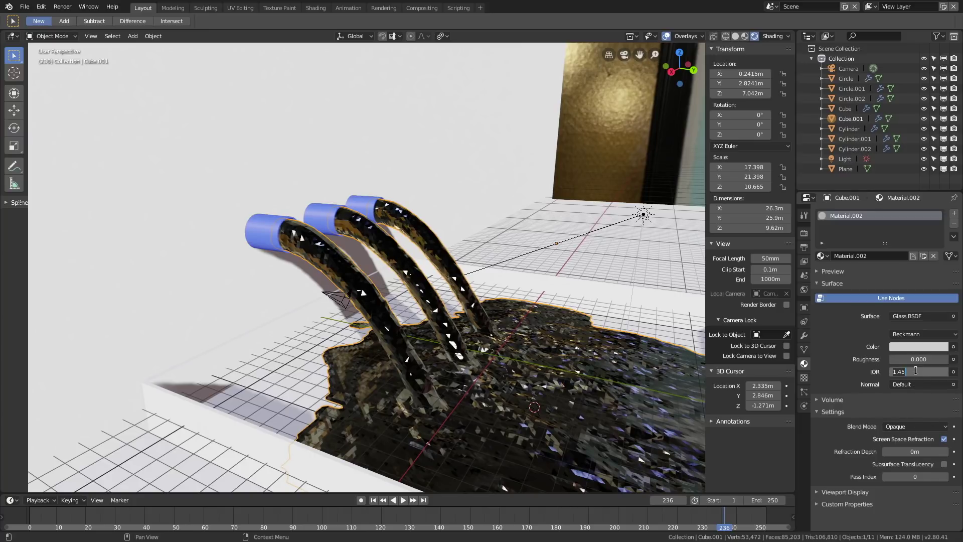
text(4/3)
key(Return)
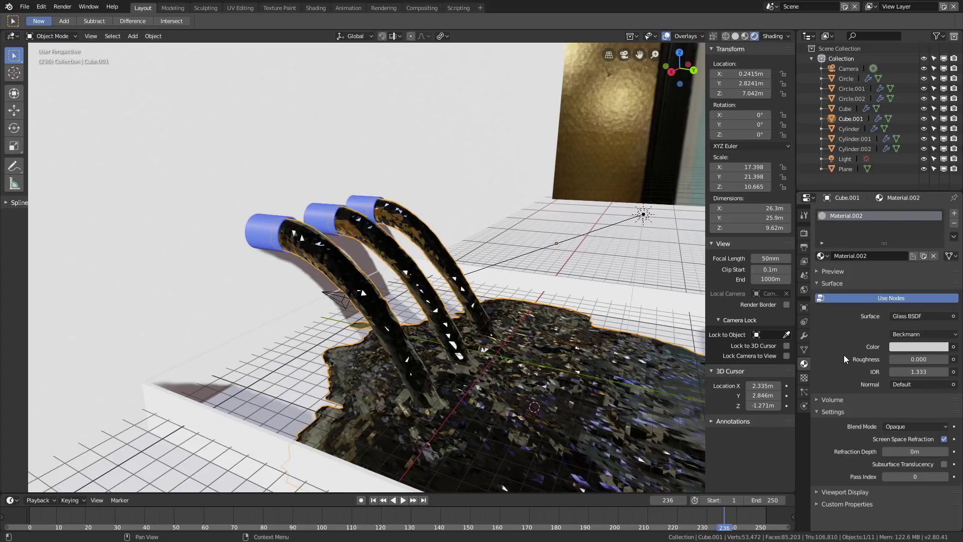
Enable Screen Space Reflections with Refraction in the Eevee render settings.
click(803, 233)
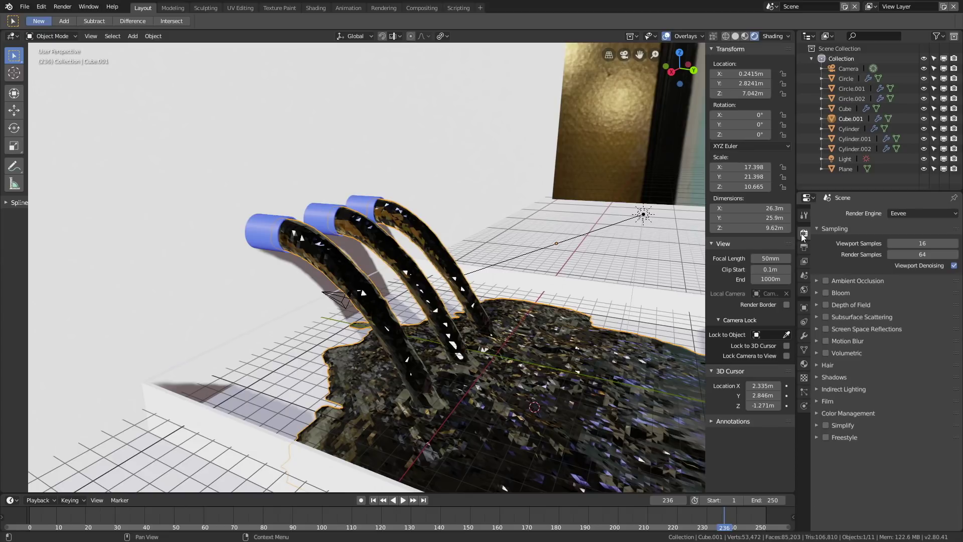
click(826, 329)
click(817, 329)
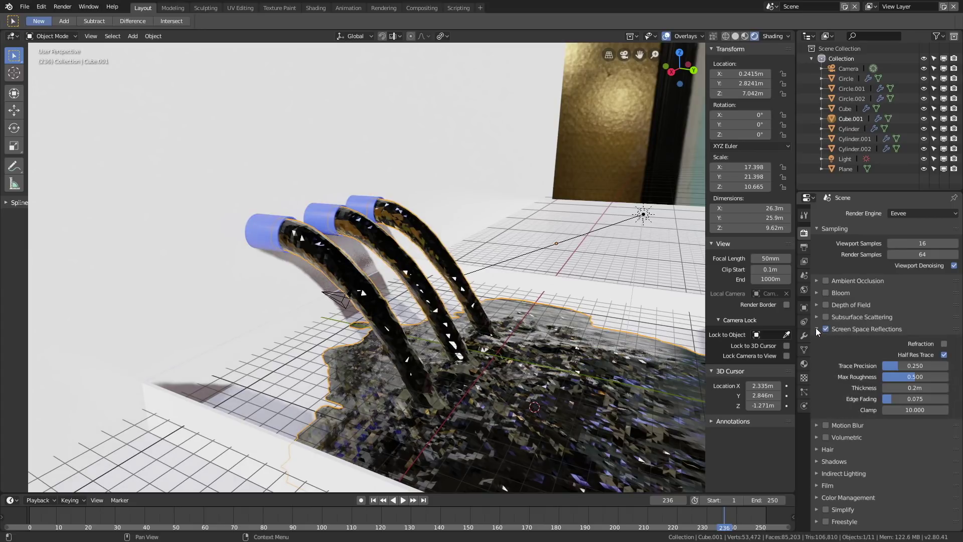
click(943, 344)
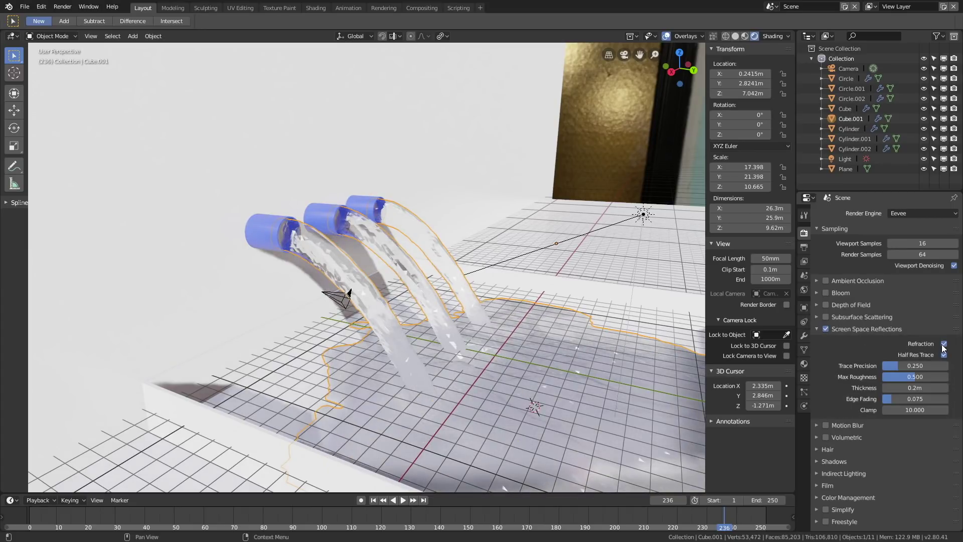
mouse_move(550, 287)
middle_down()
mouse_move(495, 272)
mouse_move(550, 278)
mouse_move(543, 293)
mouse_move(527, 270)
mouse_move(553, 287)
middle_up()
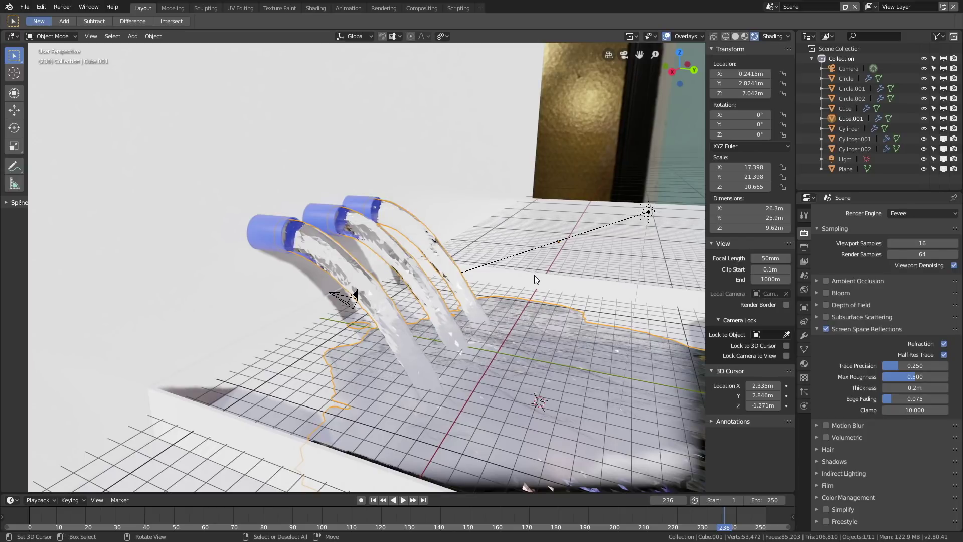
Open the color of the fluid's glass material for editing.
click(805, 362)
click(898, 346)
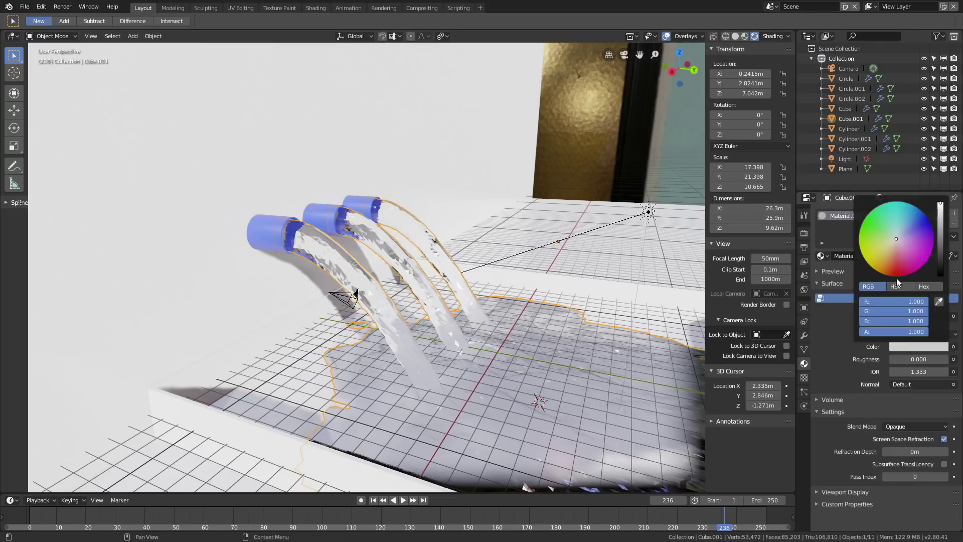
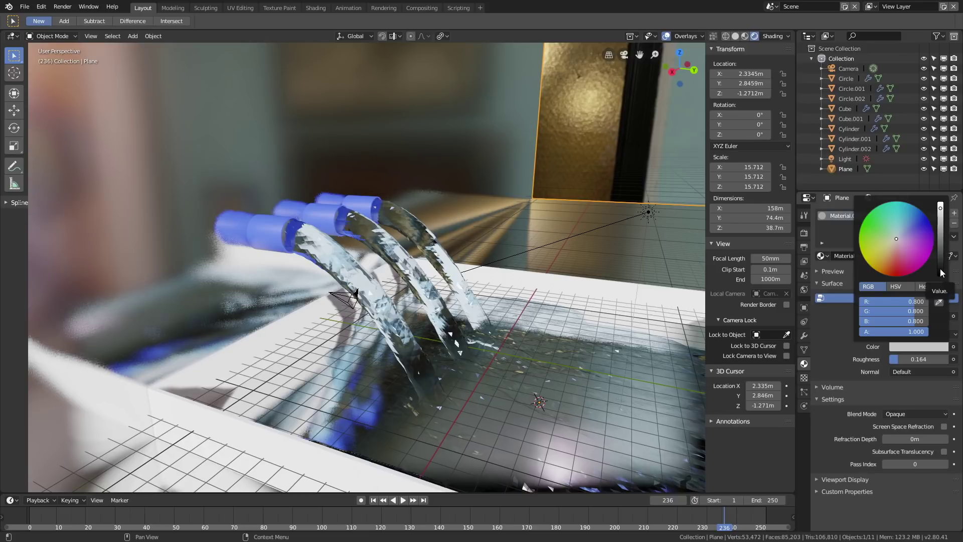
Darken the backdrop plane's Glossy BSDF color to RGB 0.010 and check the scene with the viewport overlays briefly hidden.
drag(940, 266, 940, 268)
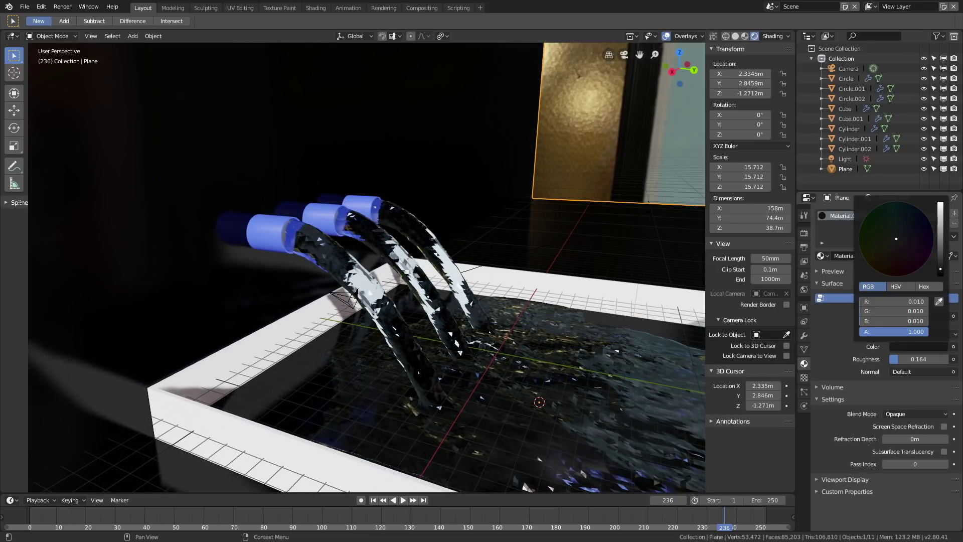
scroll(609, 288, down, 5)
middle_drag(610, 288, 574, 278)
scroll(586, 291, up, 3)
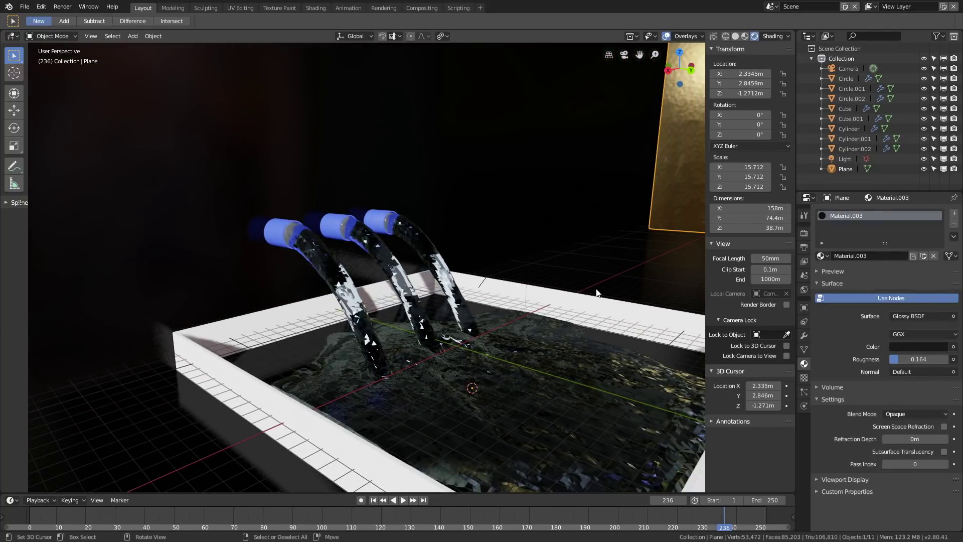
click(666, 36)
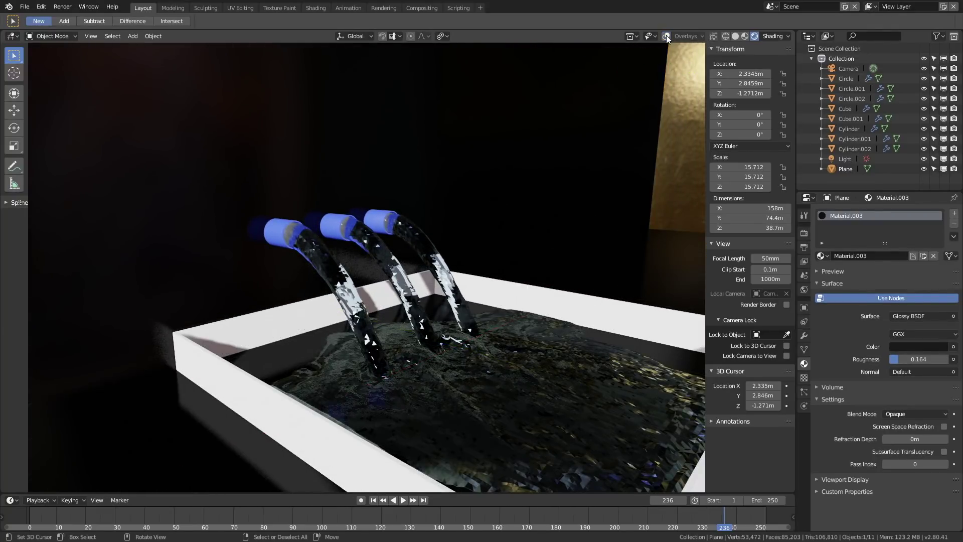
click(666, 35)
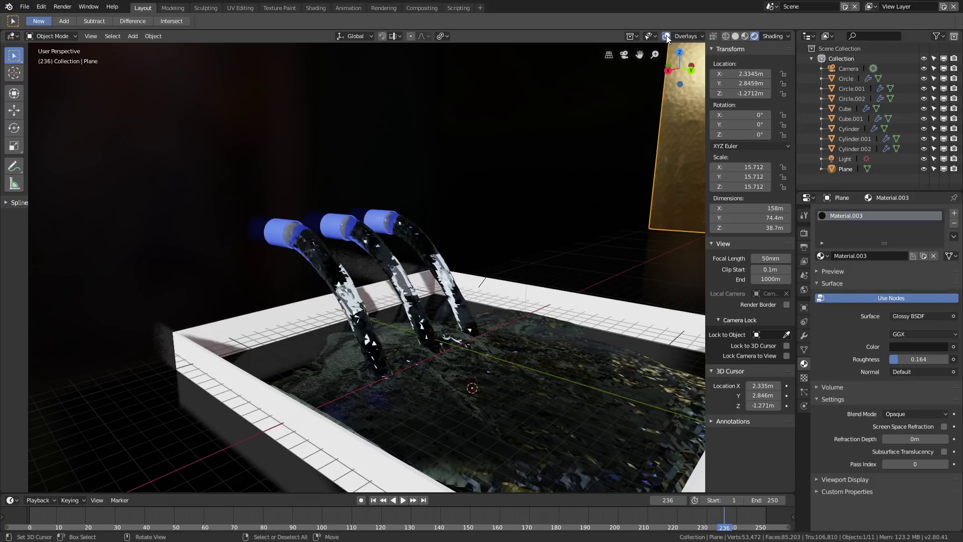
Set both the viewport samples and the render samples to 200.
click(804, 233)
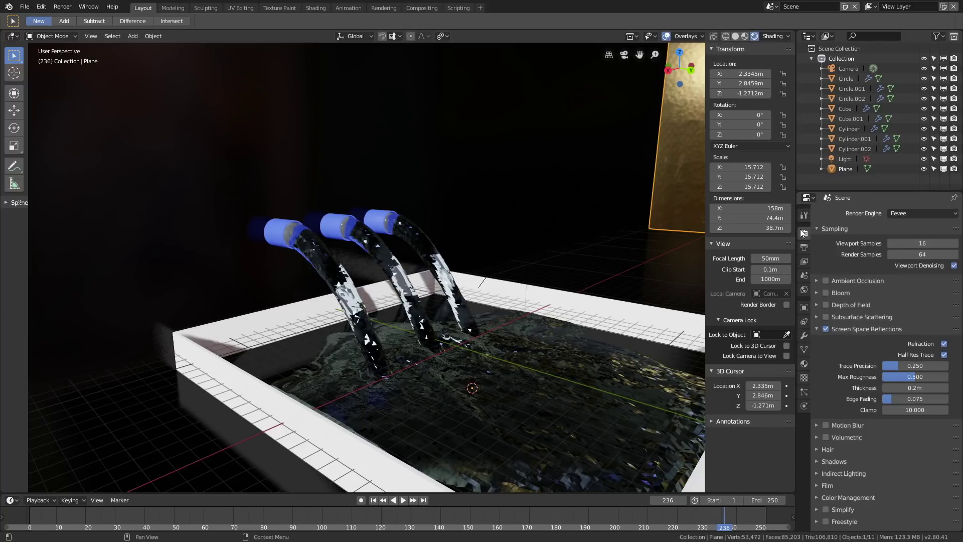
drag(923, 243, 929, 254)
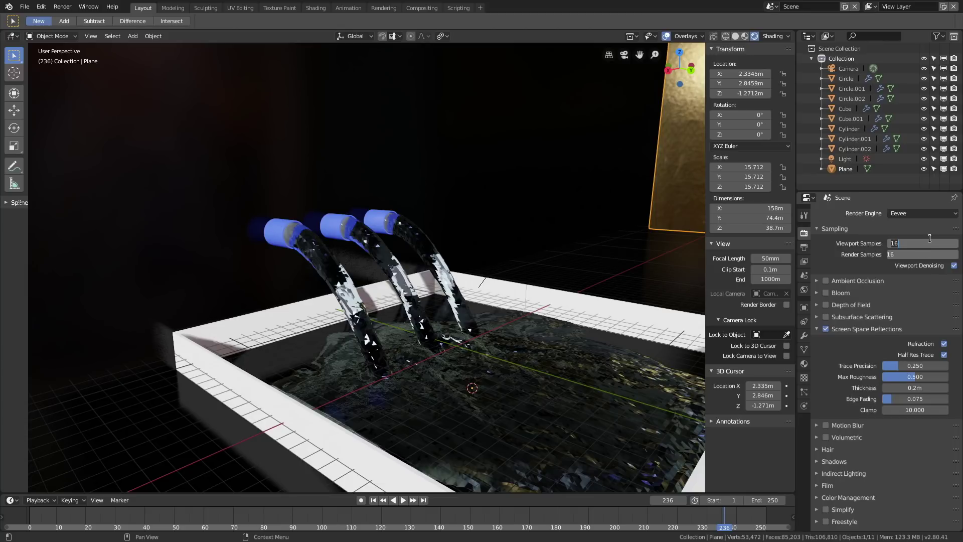
text(200)
key(Return)
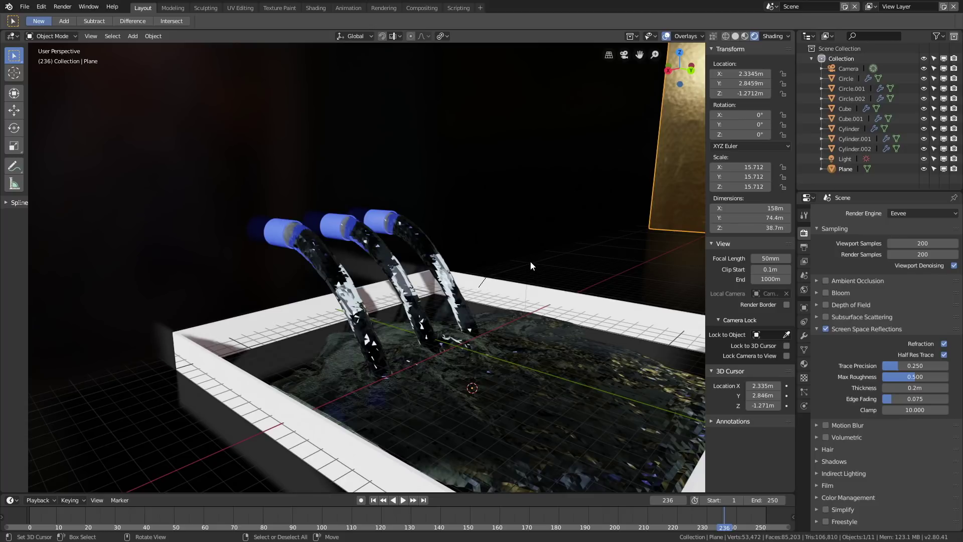
Preview the scene without overlays, restore them, and raise the tray about 0.146 m along the Z axis.
scroll(531, 261, down, 5)
scroll(528, 255, up, 4)
click(666, 36)
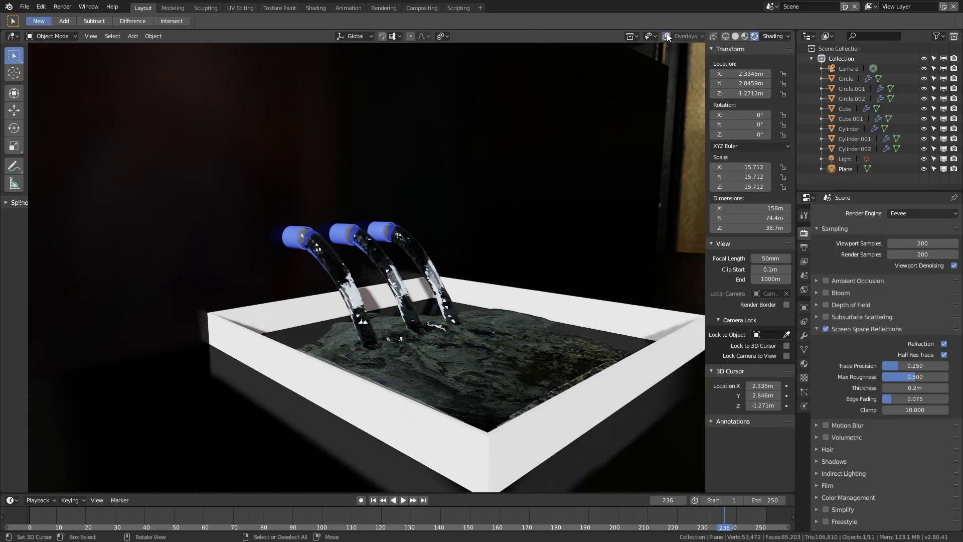
middle_drag(639, 220, 587, 319)
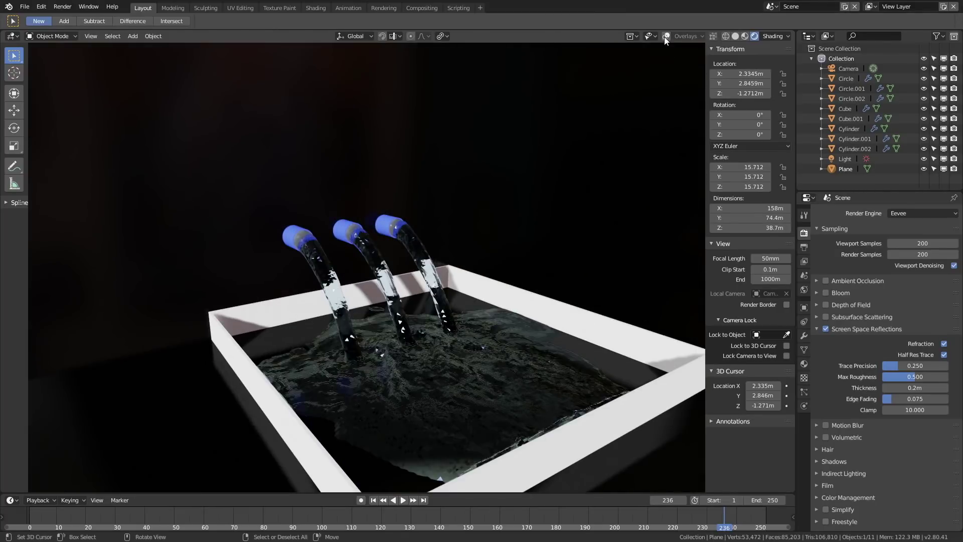
click(666, 37)
click(578, 316)
key(g)
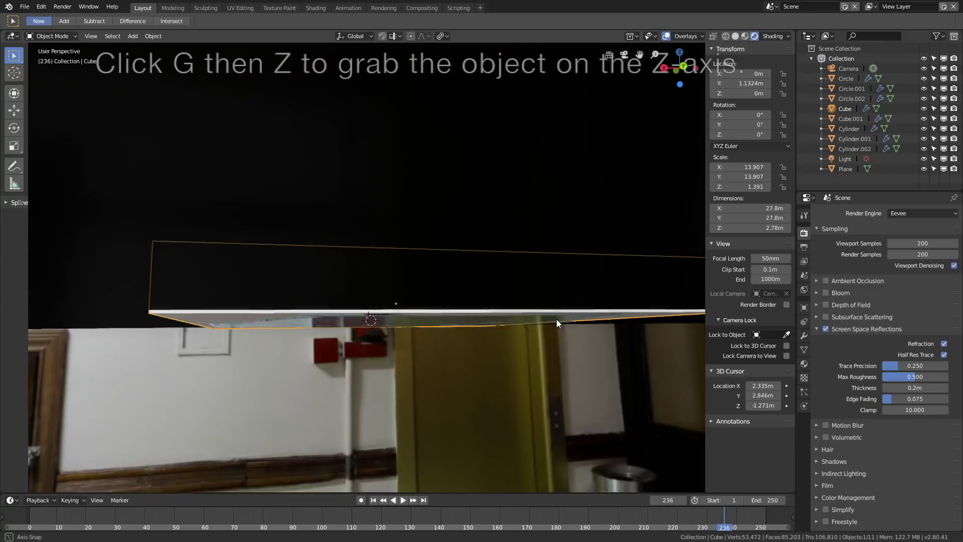
key(z)
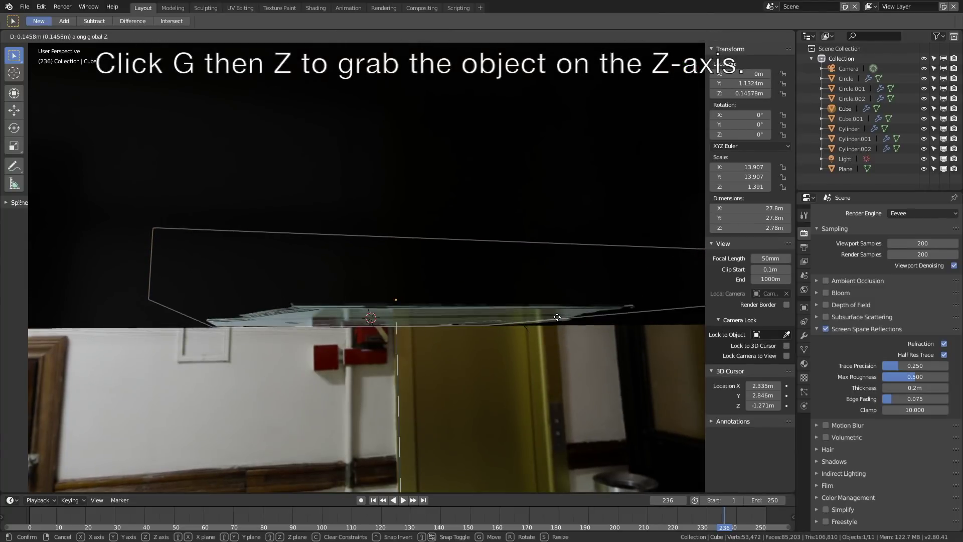
click(521, 321)
middle_drag(522, 321, 502, 333)
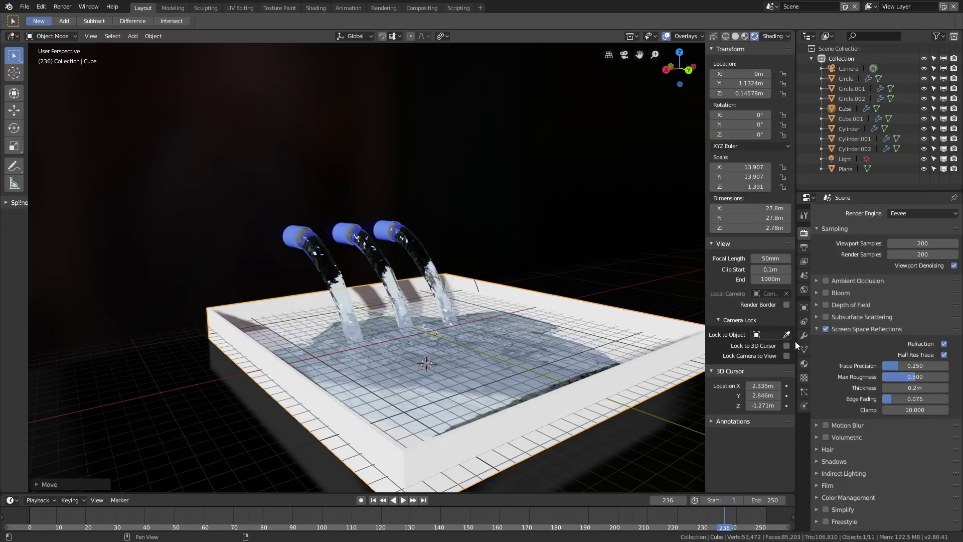
Darken the tray material's base color to a medium grey and hide the viewport overlays.
click(805, 364)
click(893, 358)
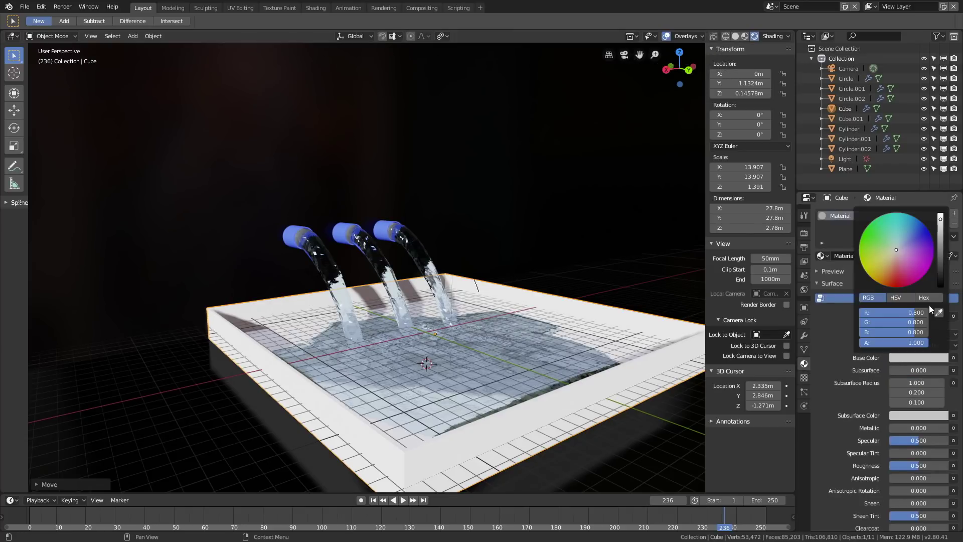
mouse_move(939, 266)
mouse_down()
mouse_move(940, 280)
mouse_move(940, 244)
mouse_move(941, 252)
mouse_up()
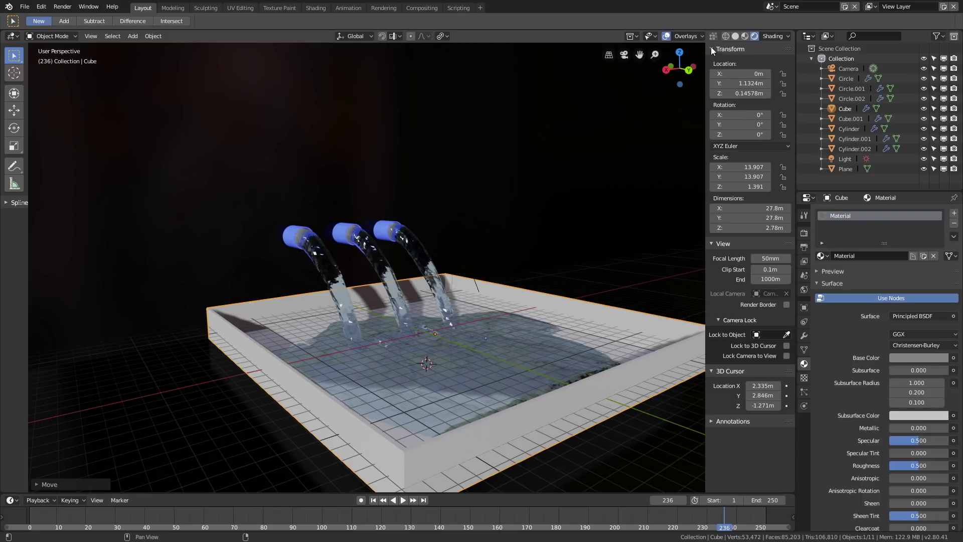
click(666, 36)
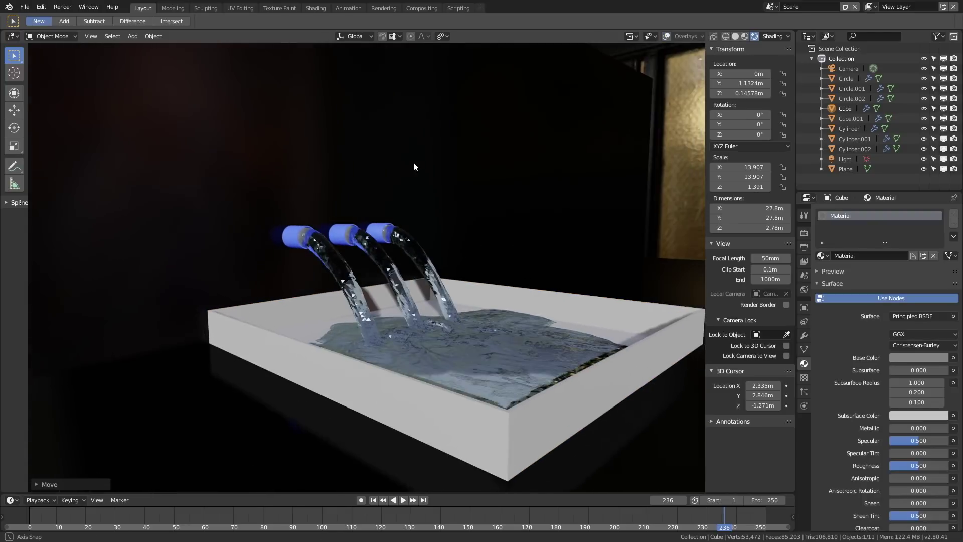
Make the tubes' blue base color more saturated, at RGB 0.004, 0.038, 0.800.
click(302, 237)
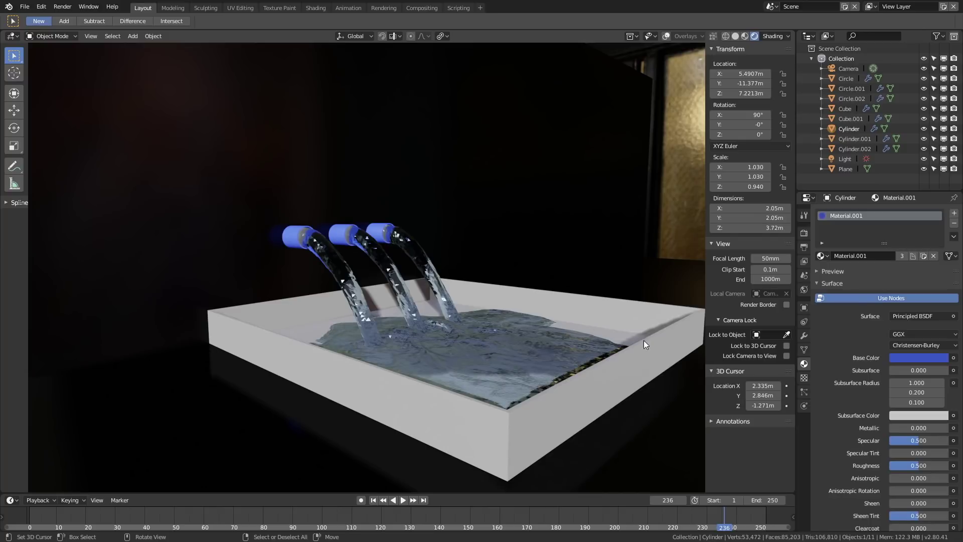
click(921, 357)
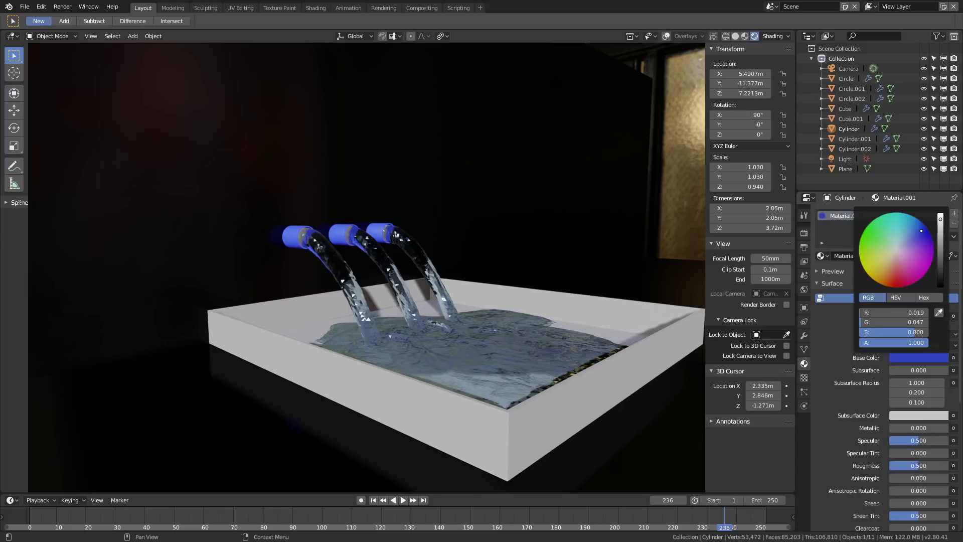
drag(922, 231, 922, 227)
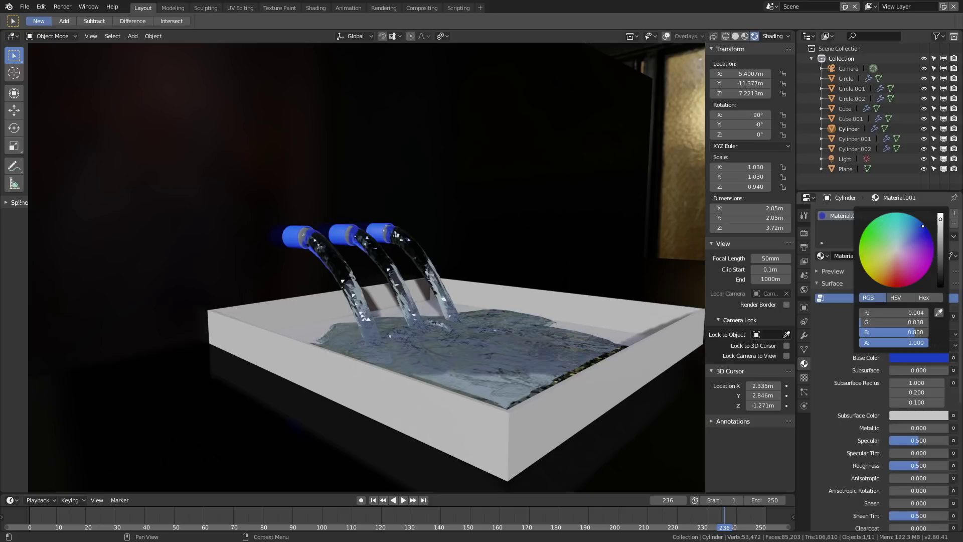
Give the inflow circle inside the nearest tube a new material with a Transparent BSDF surface.
scroll(359, 248, up, 5)
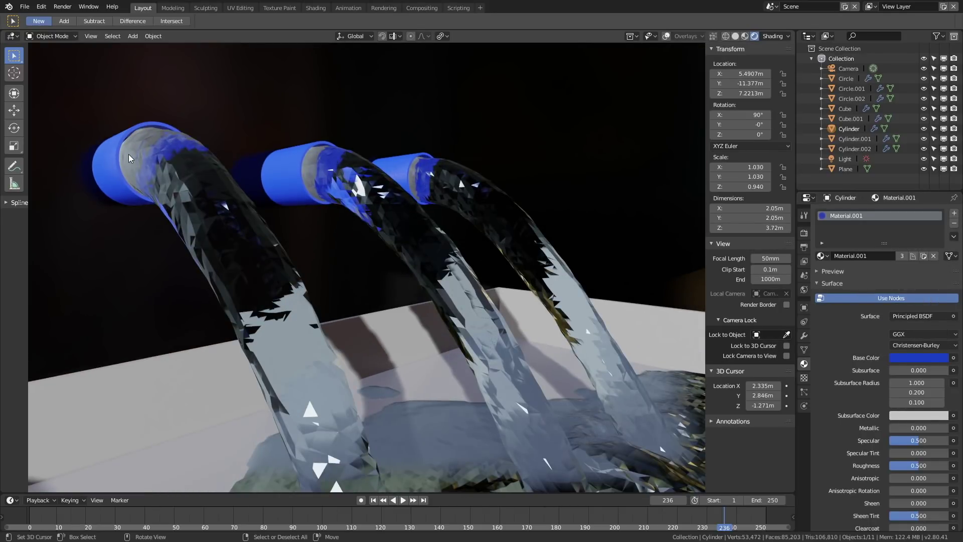
click(129, 154)
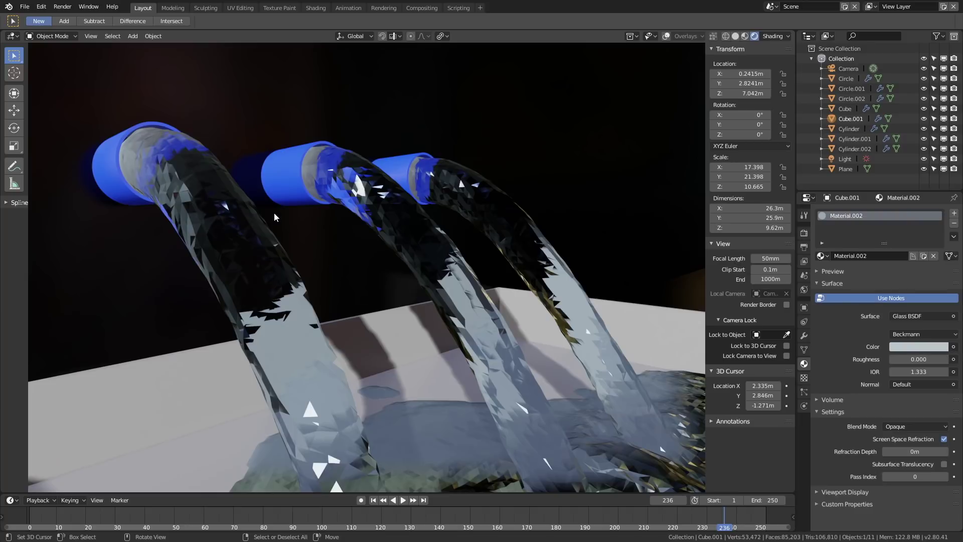
click(128, 158)
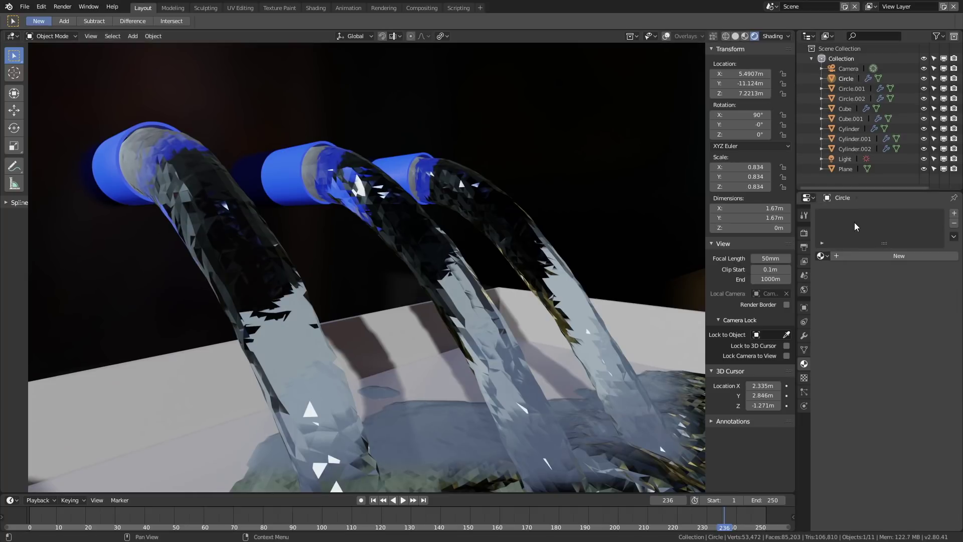
click(866, 254)
click(903, 315)
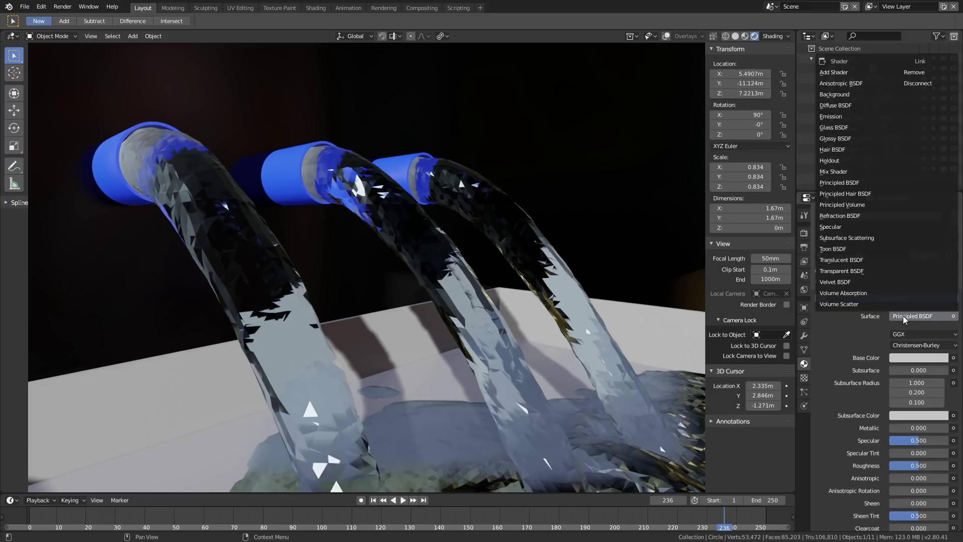
click(860, 271)
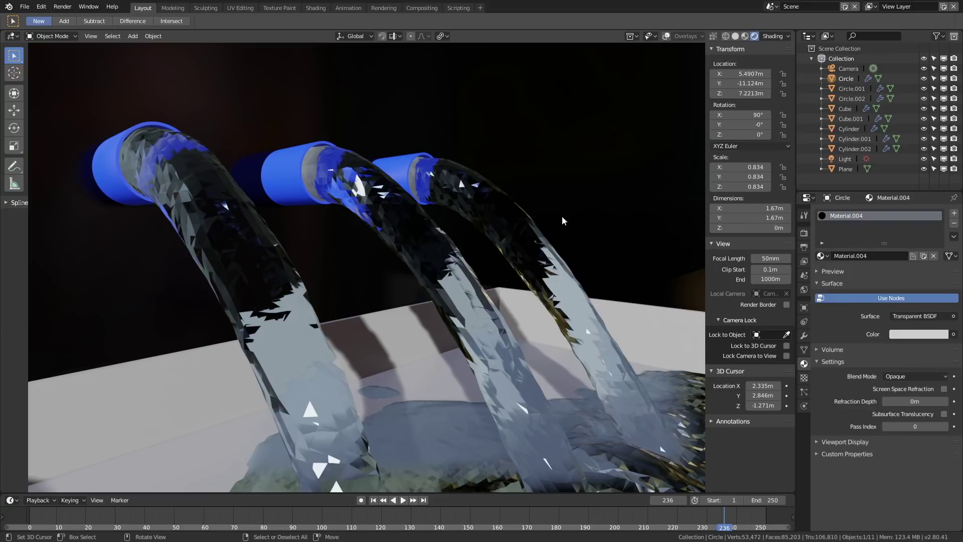
Assign the existing transparent material, Material.004, to the inflow circles Circle.001 and Circle.002.
middle_drag(403, 210, 404, 227)
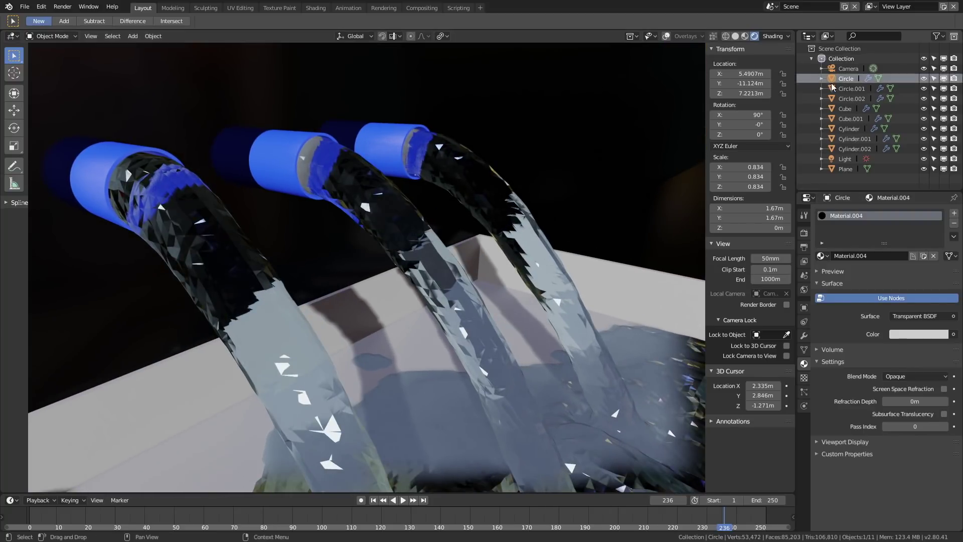
click(849, 89)
click(822, 256)
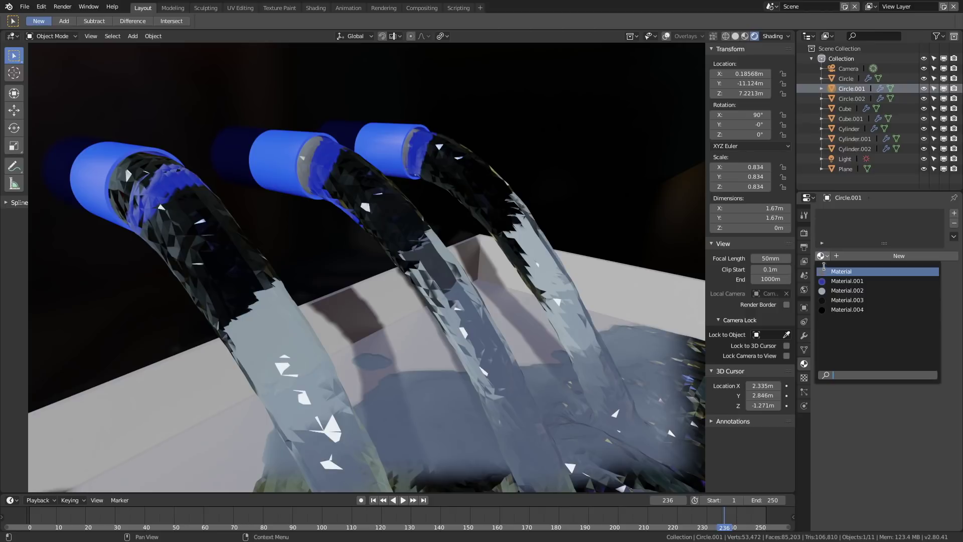
click(839, 310)
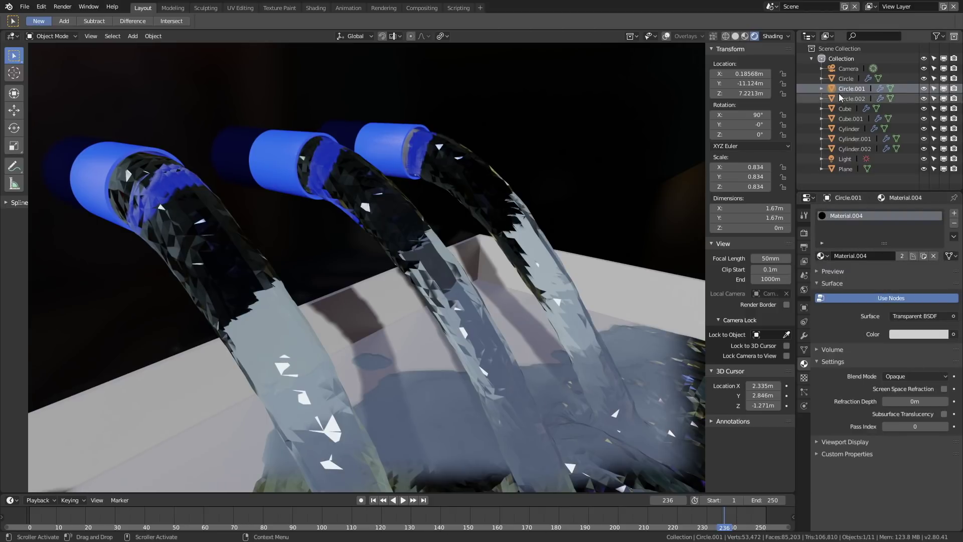
click(845, 99)
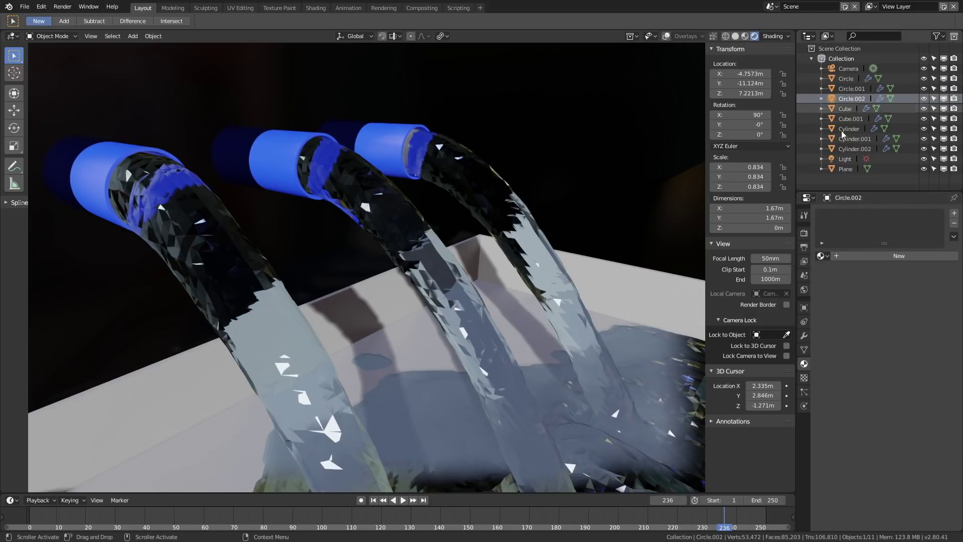
click(822, 256)
click(837, 310)
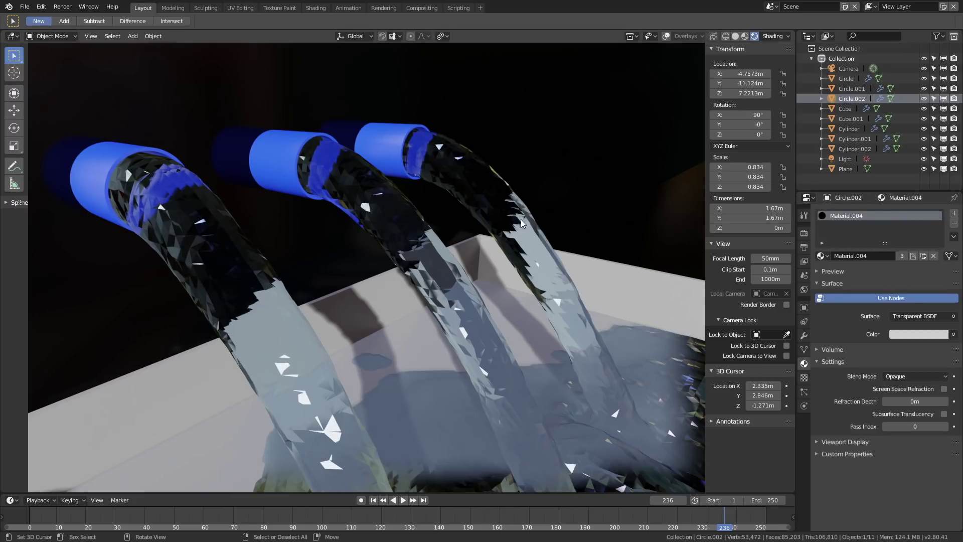
scroll(470, 228, down, 2)
scroll(471, 229, down, 6)
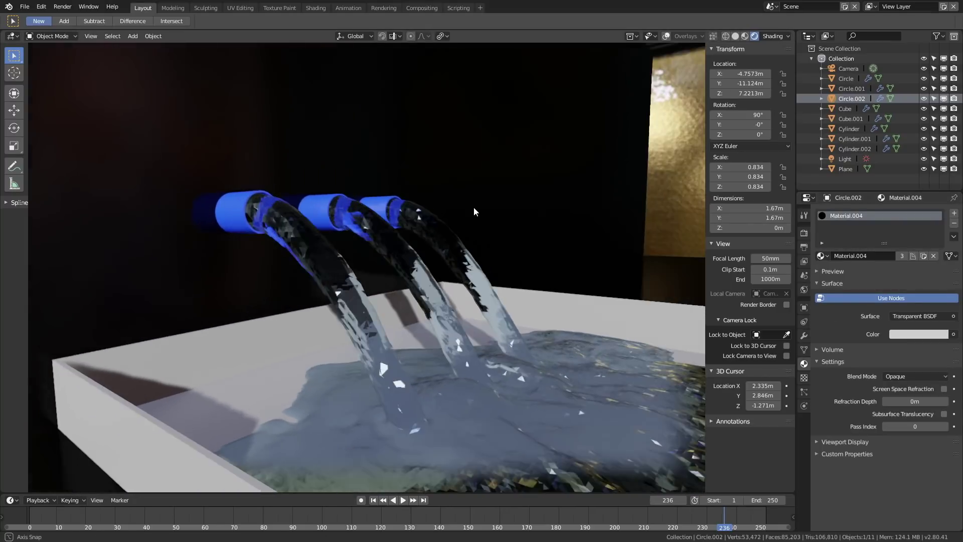
Darken the Glossy BSDF color of the large background plane to near black.
middle_drag(469, 223, 491, 245)
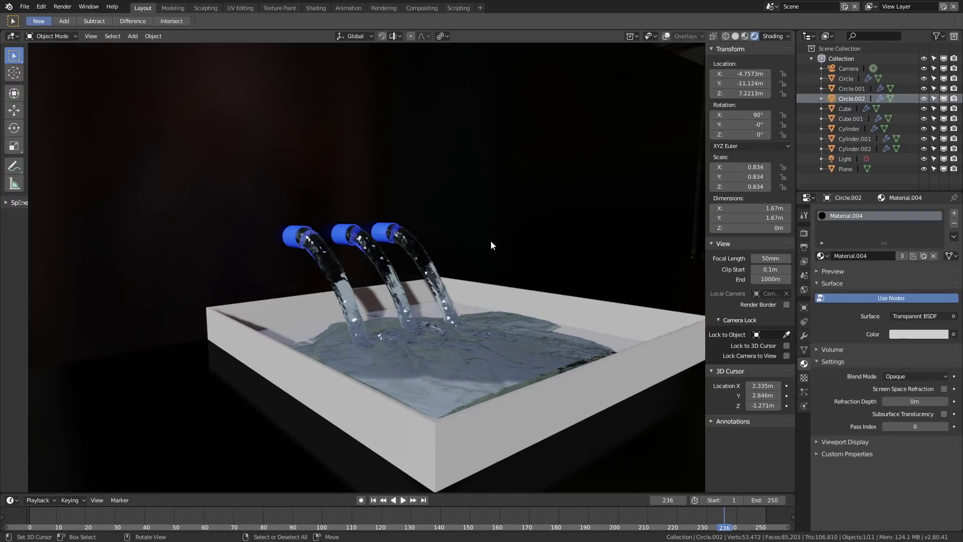
click(505, 220)
click(918, 346)
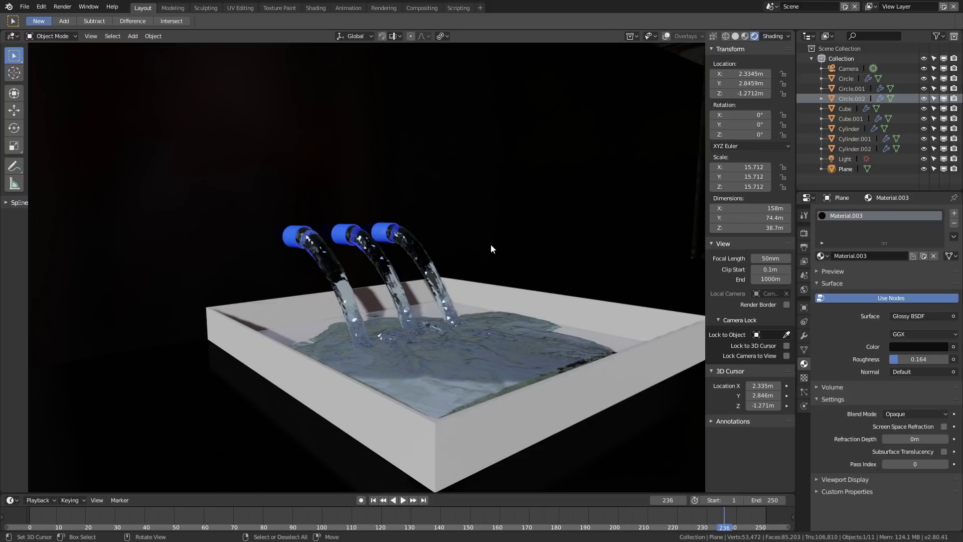
Look through the camera, lock it to the view, and frame the three tubes and the tray.
key(KP_0)
click(786, 356)
scroll(540, 252, down, 10)
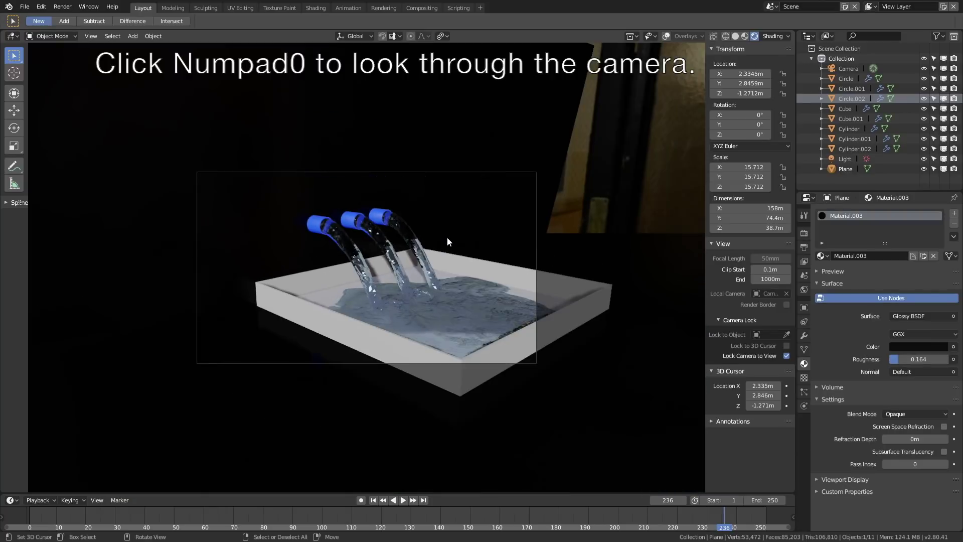
middle_drag(447, 237, 419, 224)
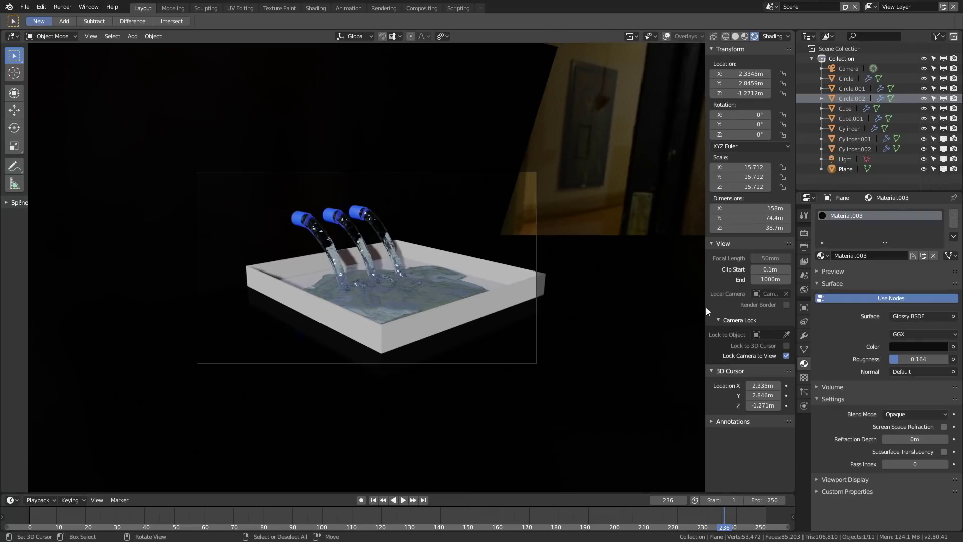
Set the camera's clip end to 129 m and center the whole tray inside the camera frame.
click(531, 171)
drag(915, 324, 898, 323)
mouse_move(495, 225)
middle_down()
mouse_move(483, 223)
mouse_move(507, 229)
mouse_move(494, 228)
middle_up()
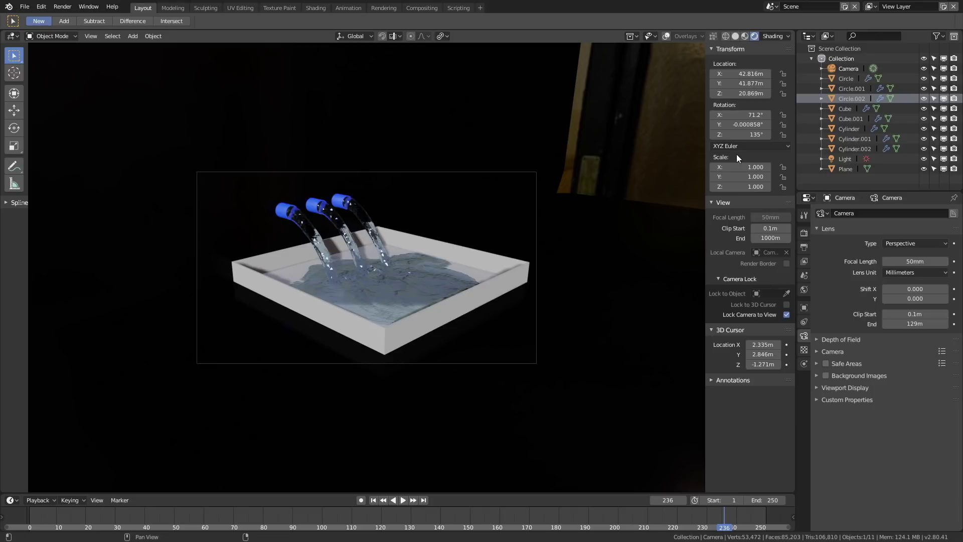
Set the Y inflow velocity of the inflow object Circle to 12 m/s.
click(845, 78)
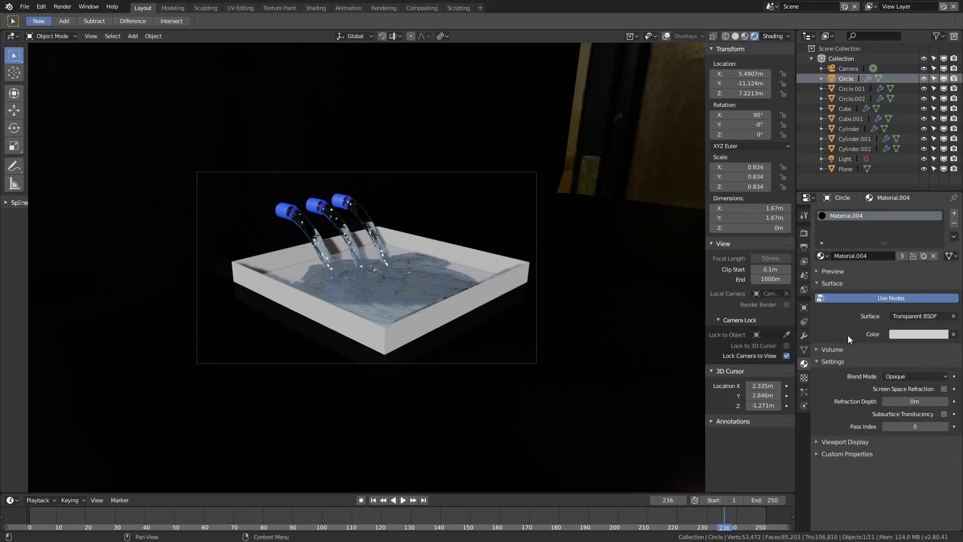
click(804, 406)
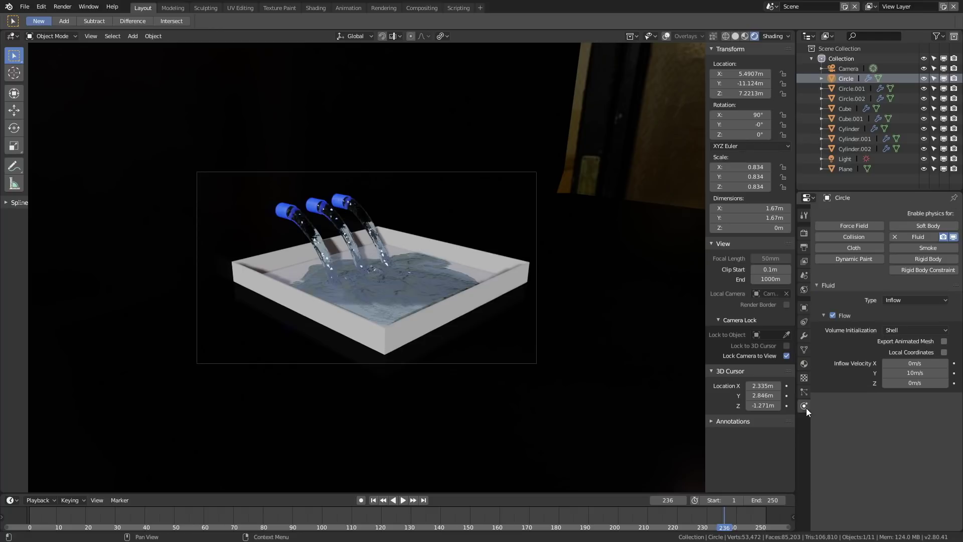
click(905, 372)
text(12)
key(Return)
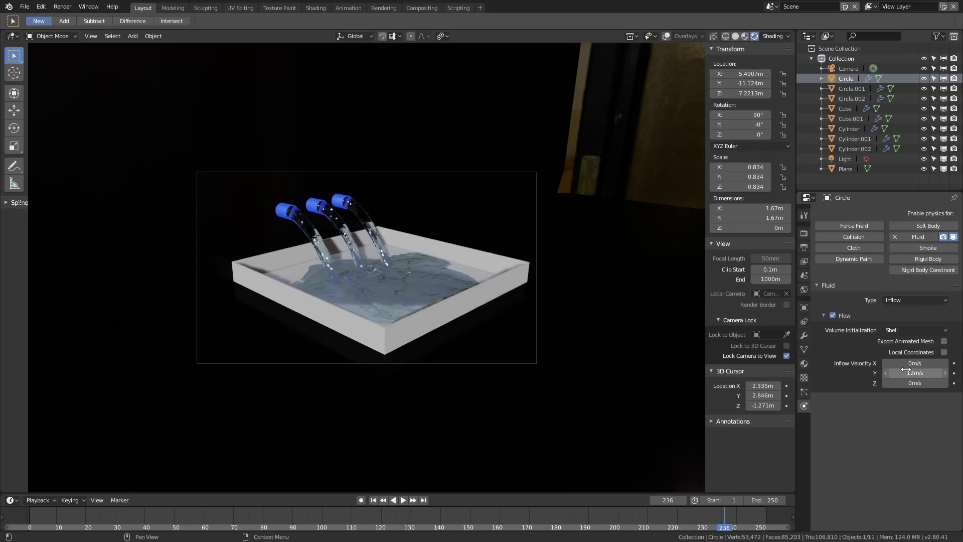
Set the Y inflow velocity of Circle.001 and Circle.002 to 12 m/s each.
click(851, 88)
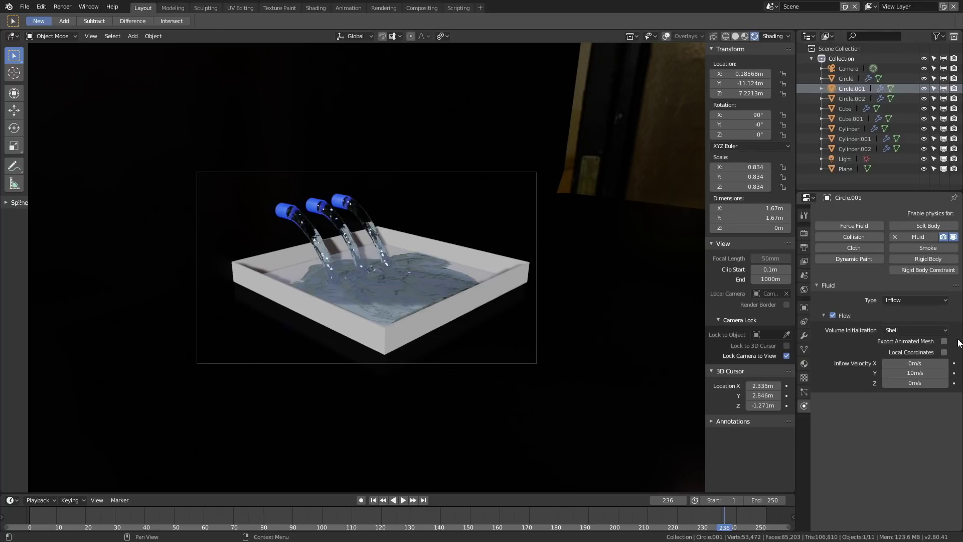
click(924, 374)
text(12)
key(Return)
click(851, 98)
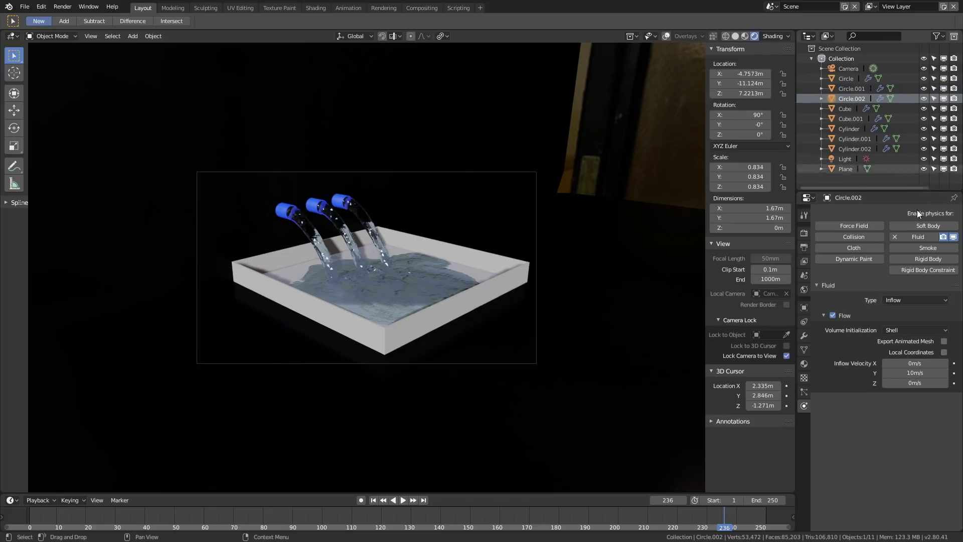
click(925, 372)
text(12)
key(Return)
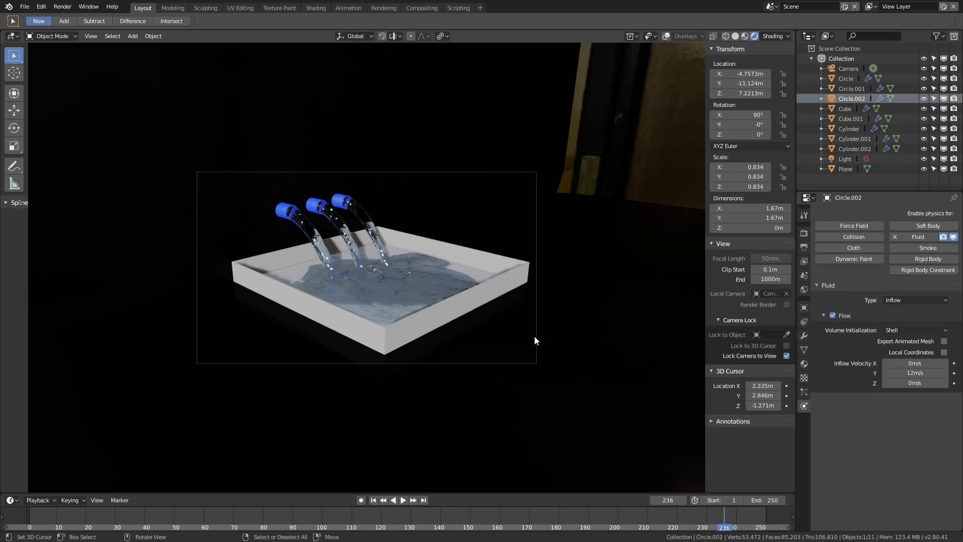
Apply smooth shading to the water domain, Cube.001.
click(306, 228)
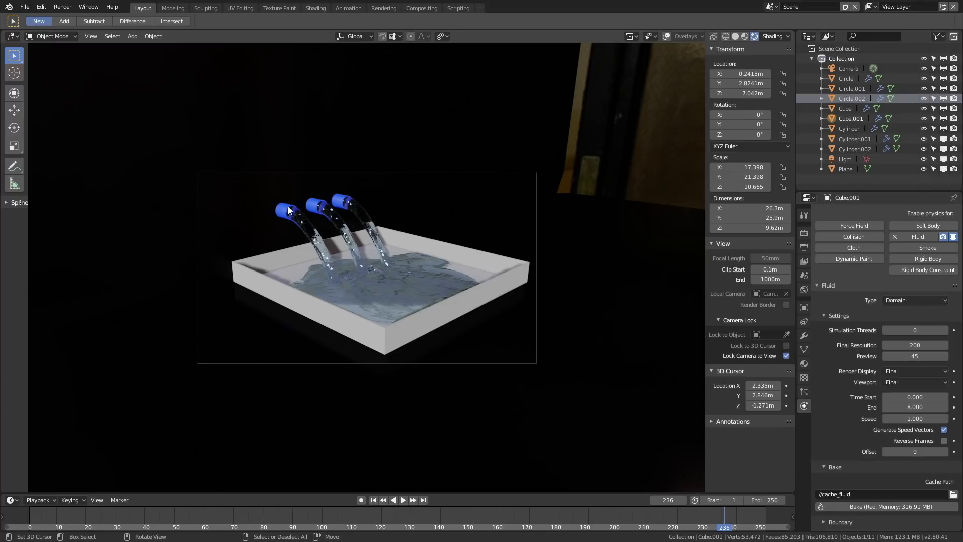
click(153, 37)
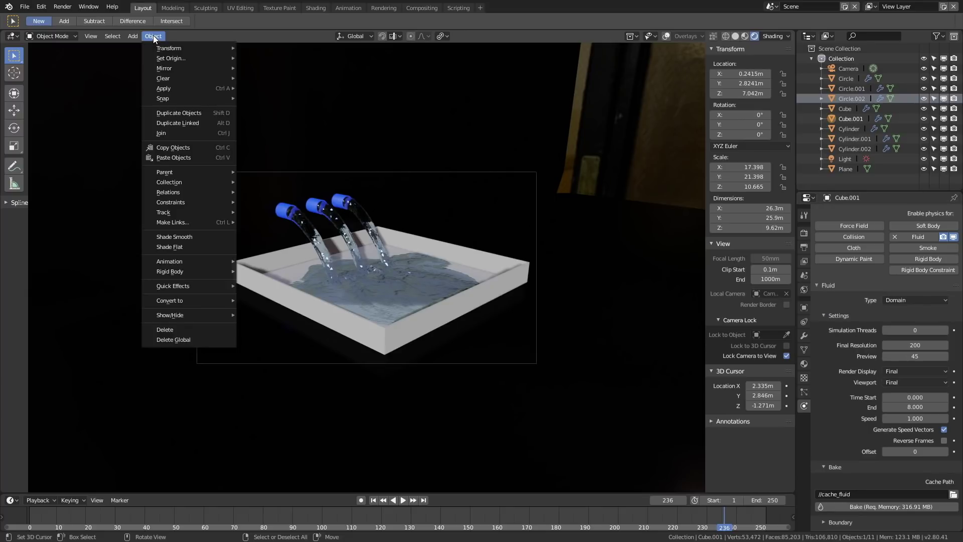
click(183, 236)
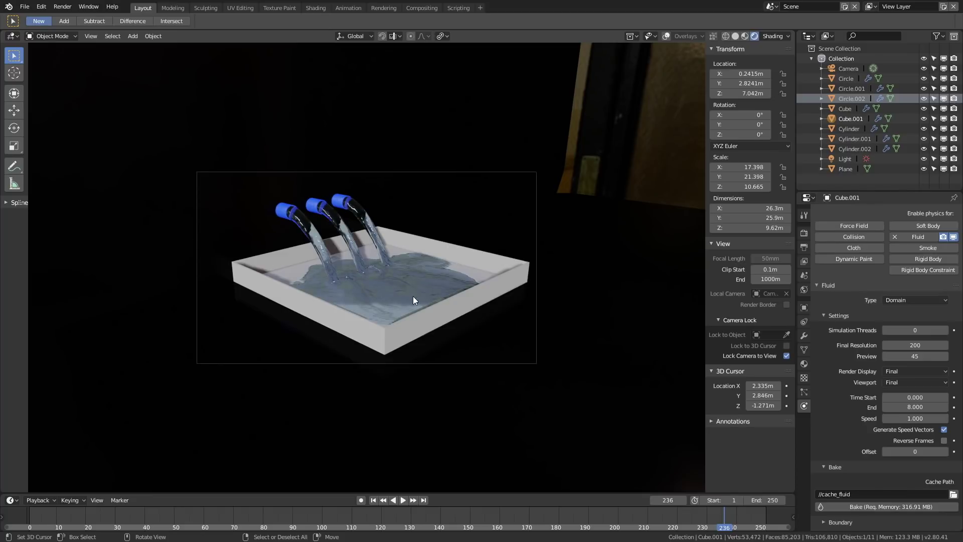
Set the fluid domain's final resolution to 400.
click(920, 344)
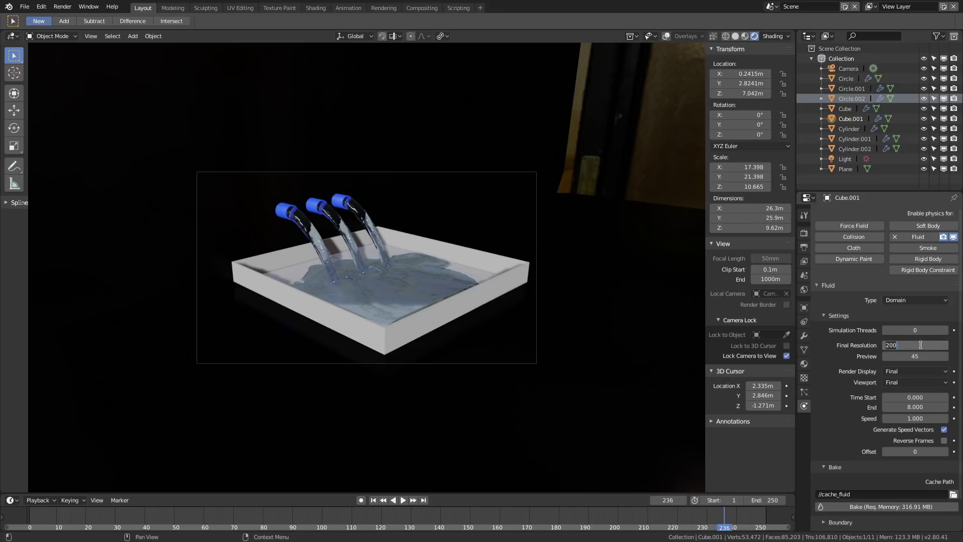
text(25)
text(0)
text(250)
key(BackSpace)
key(BackSpace)
key(BackSpace)
text(400)
key(Return)
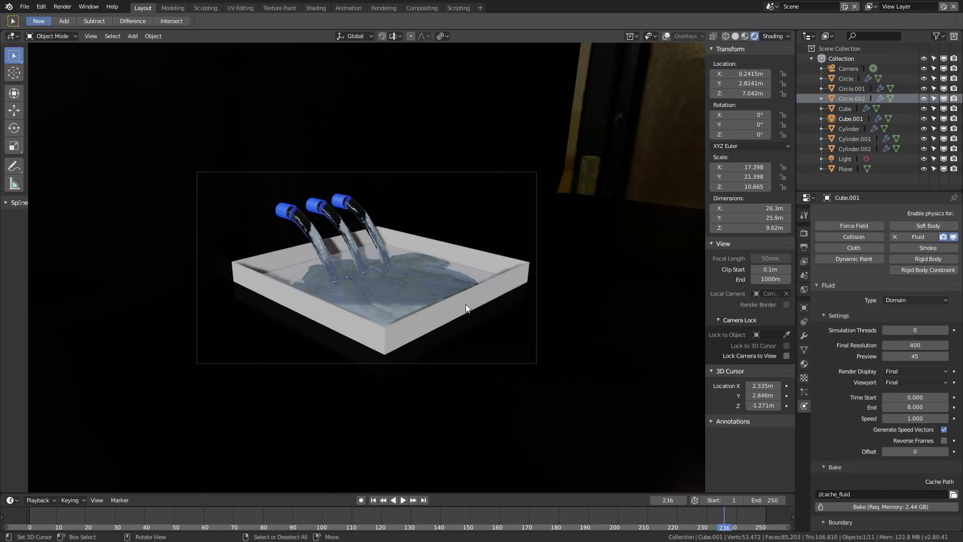
Inspect the water surface up close, return to the camera view, and readjust the framing with the camera locked to the view.
scroll(381, 284, up, 3)
scroll(386, 293, up, 5)
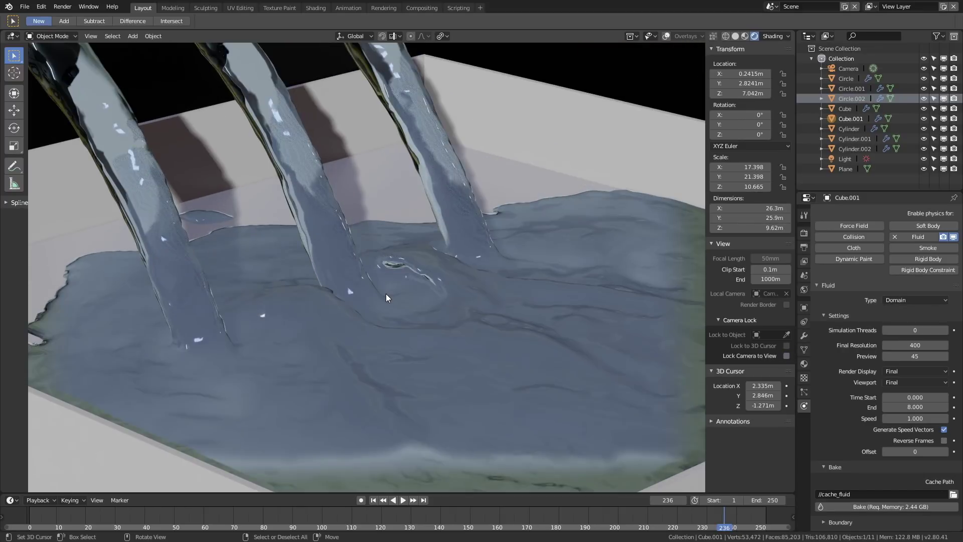
scroll(386, 293, down, 8)
key(KP_0)
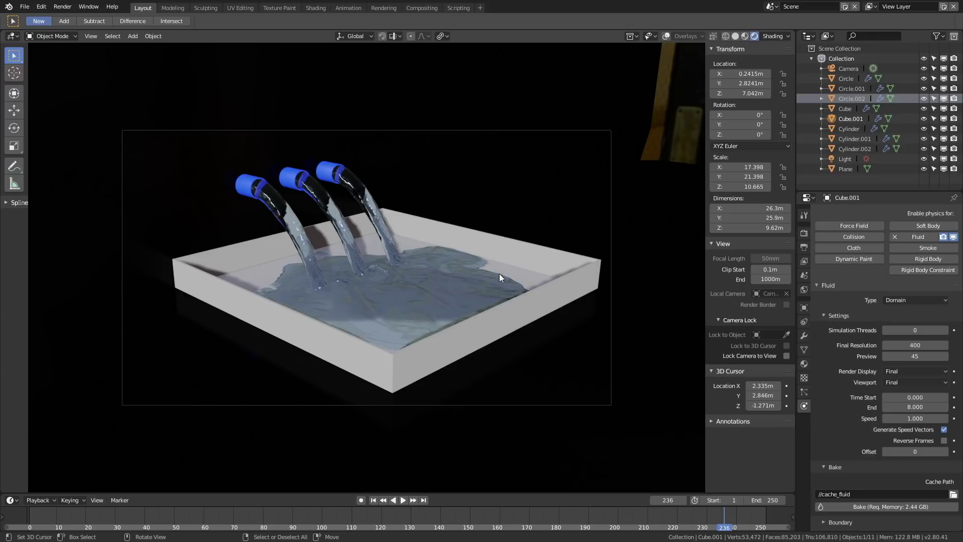
click(786, 355)
middle_drag(576, 301, 544, 257)
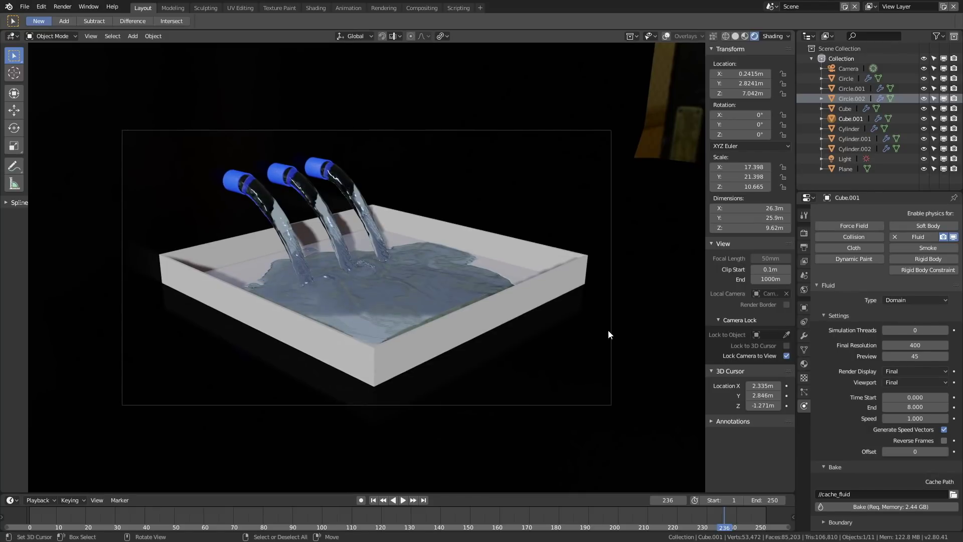
Bake the fluid simulation and save the file as tut2.blend.
click(876, 506)
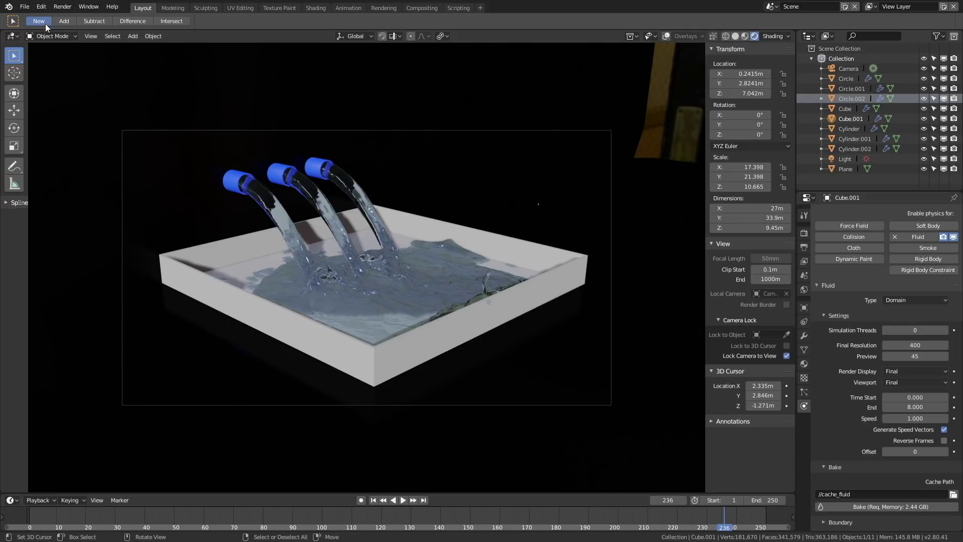
click(24, 7)
click(48, 93)
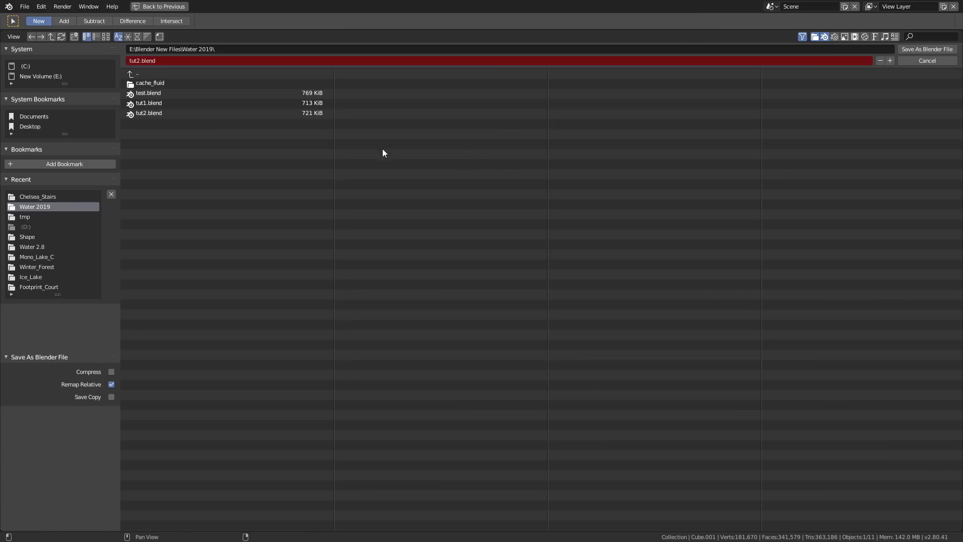
click(914, 50)
Scrub through the baked simulation to frame 130 and unlock the camera from the view.
click(579, 516)
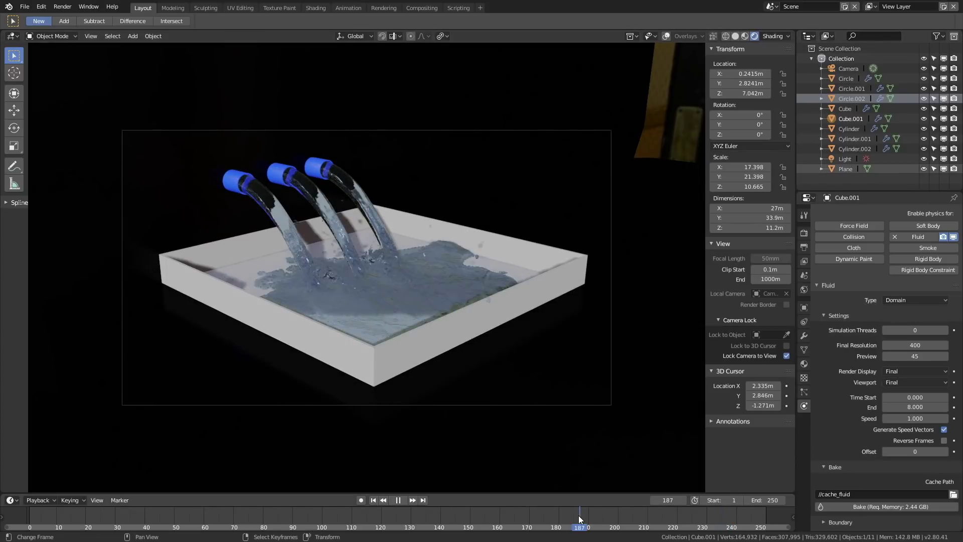
drag(370, 519, 310, 516)
click(411, 515)
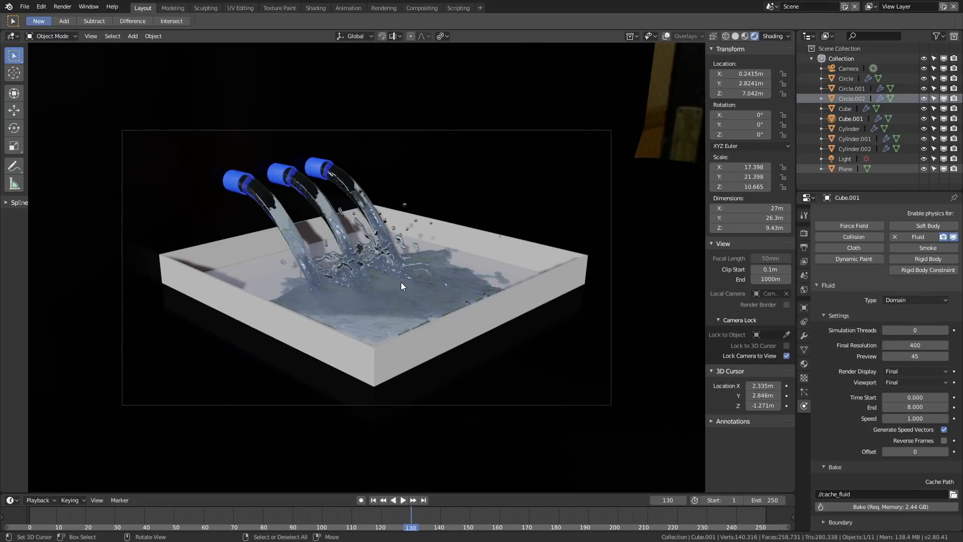
click(787, 355)
scroll(519, 290, up, 2)
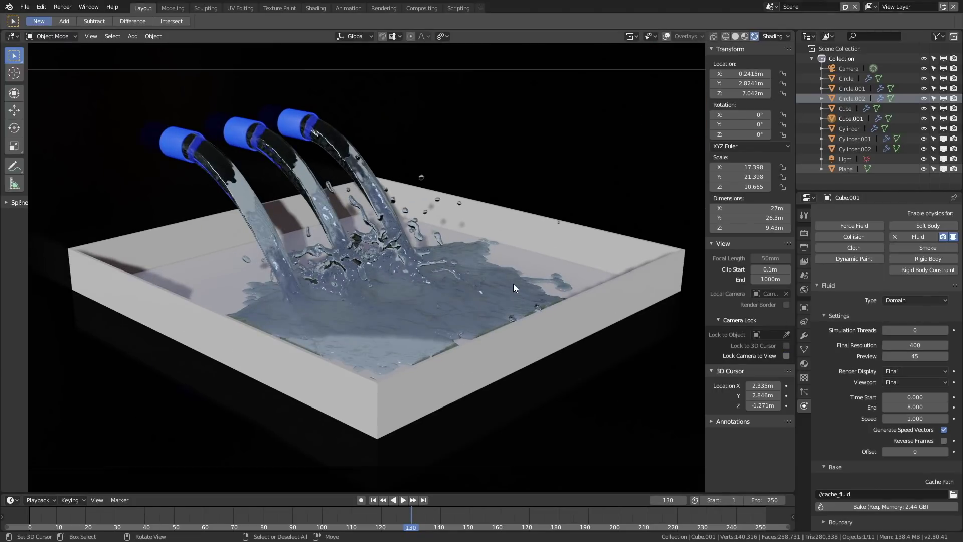
Adjust the brightness of the tray material's base color, trying a darker shade before settling on a medium grey.
click(545, 228)
click(804, 363)
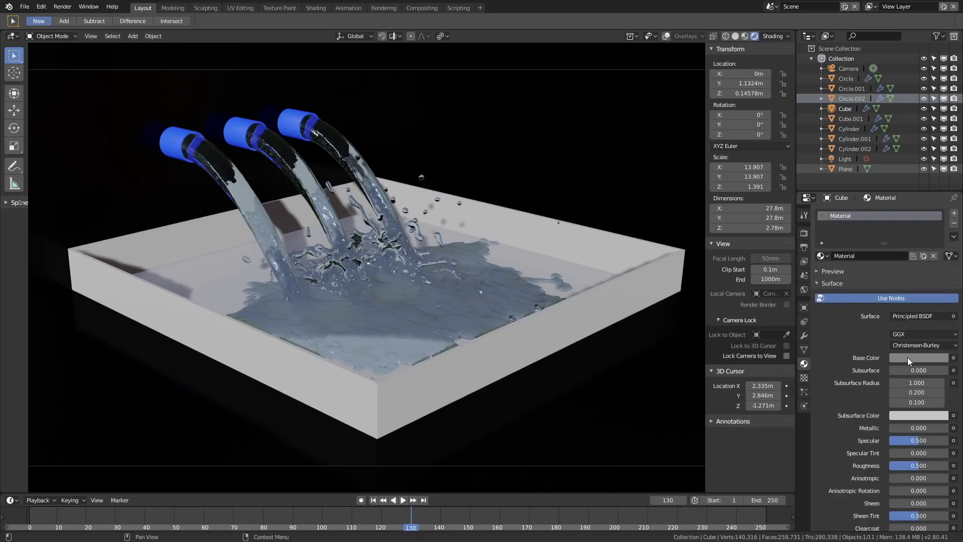
click(919, 357)
drag(941, 269, 941, 264)
scroll(529, 248, down, 3)
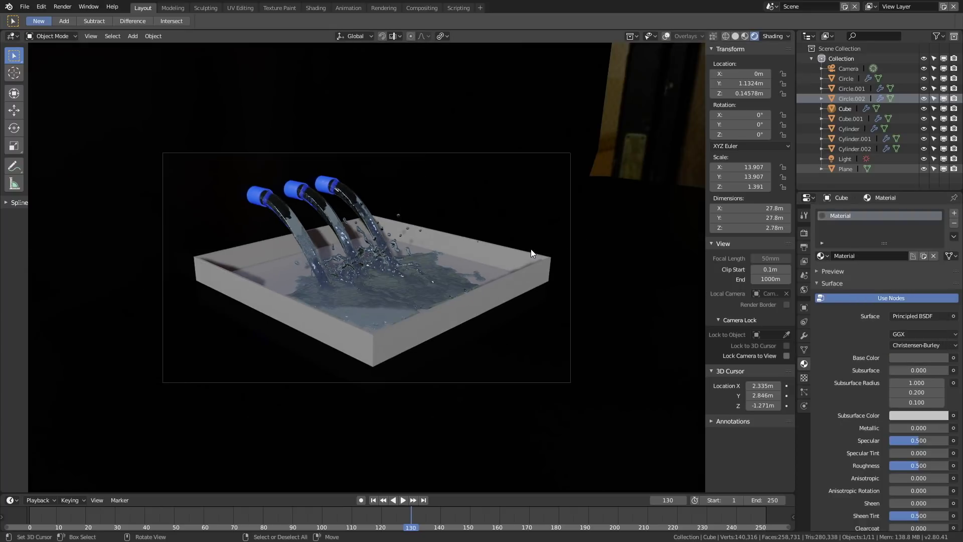
click(931, 358)
mouse_move(941, 264)
mouse_down()
mouse_move(940, 215)
mouse_move(940, 257)
mouse_up()
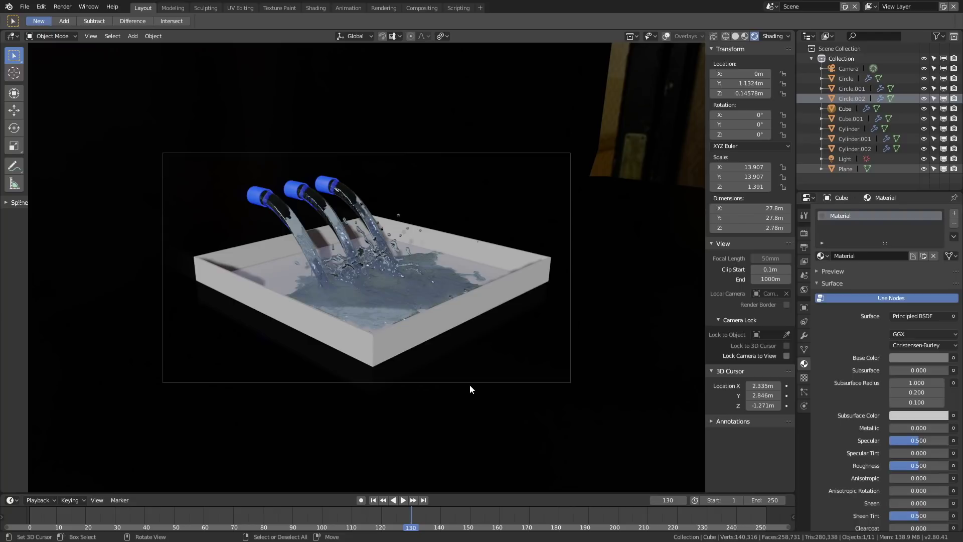
Play back the simulation through the camera and scrub to frame 244 to check the water.
key(space)
drag(738, 516, 747, 519)
key(space)
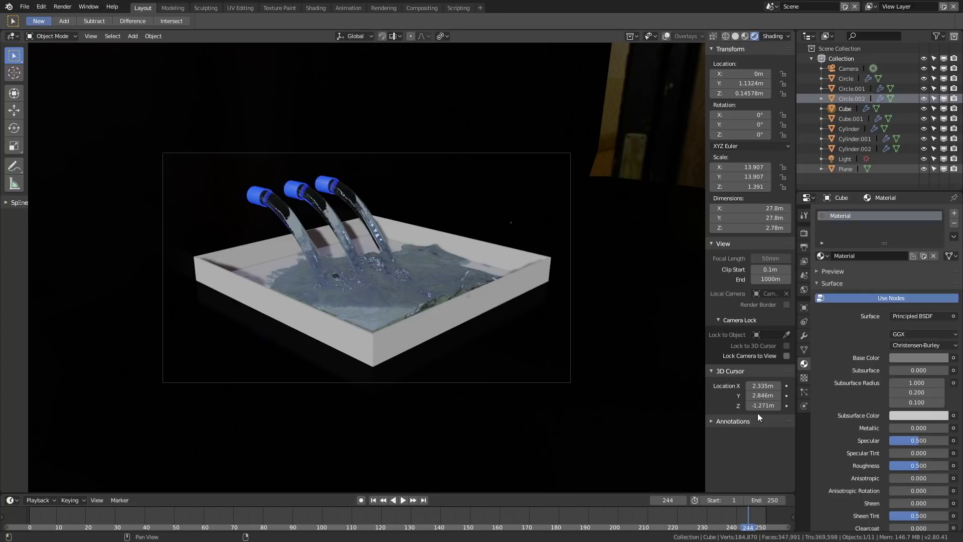
Set the output frame rate to 30 fps.
click(804, 246)
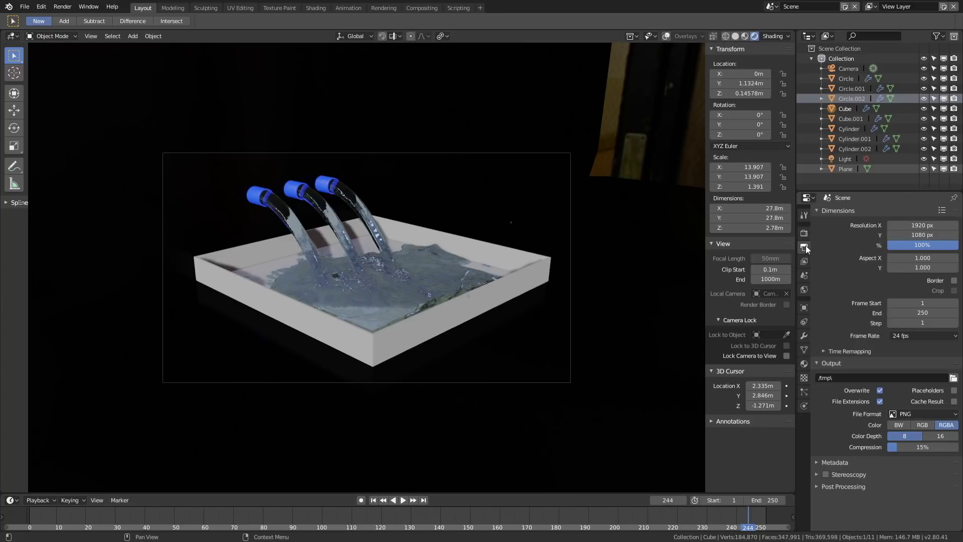
click(914, 336)
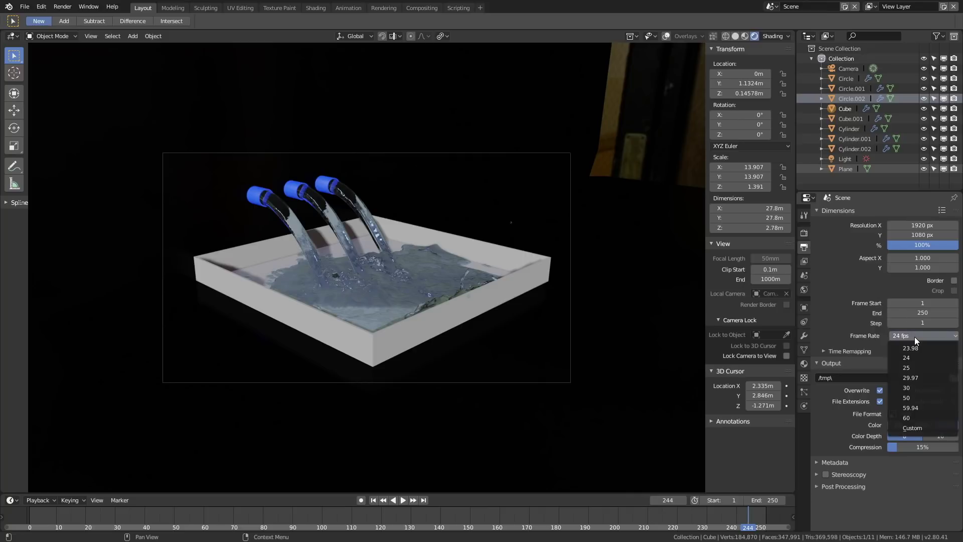
click(919, 389)
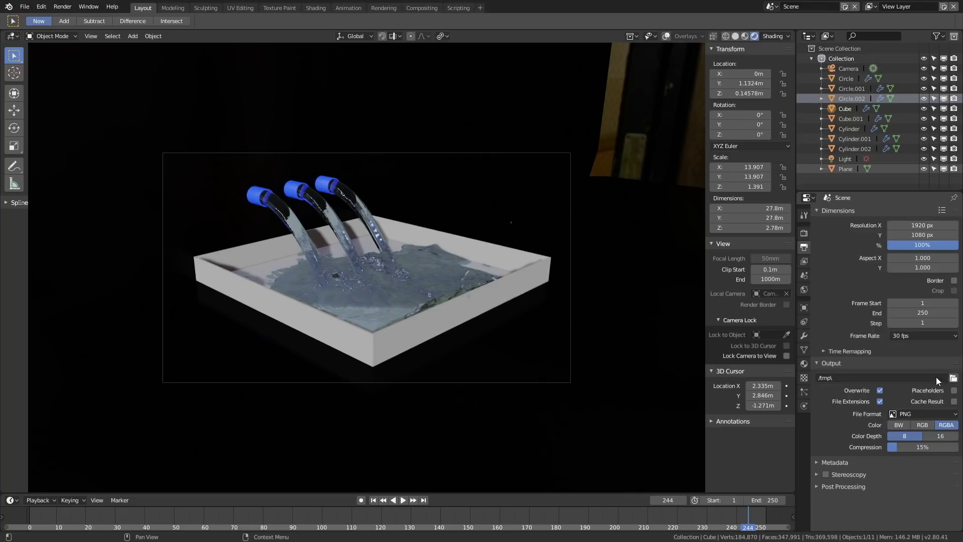
Set the render output path to E:\tmp\Fluid_3.
click(953, 377)
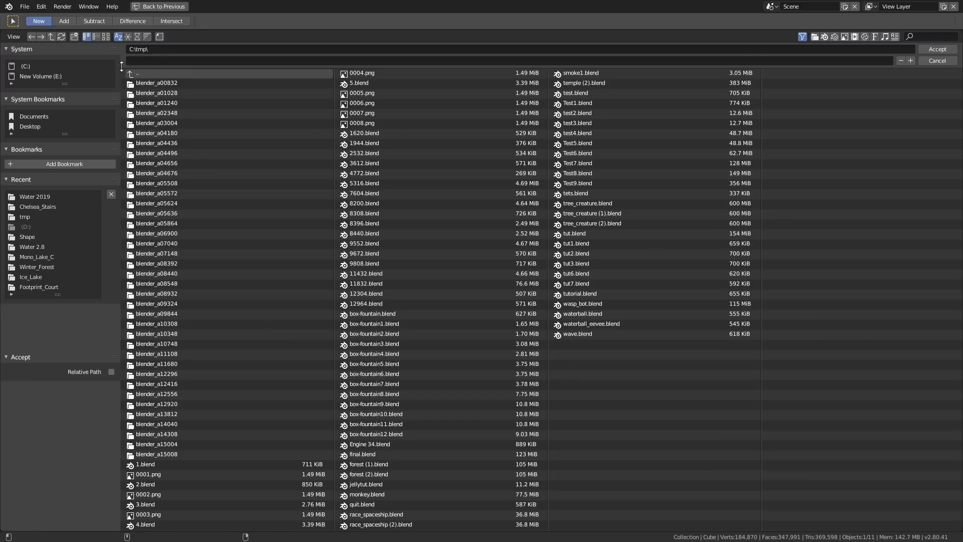
click(36, 77)
click(233, 195)
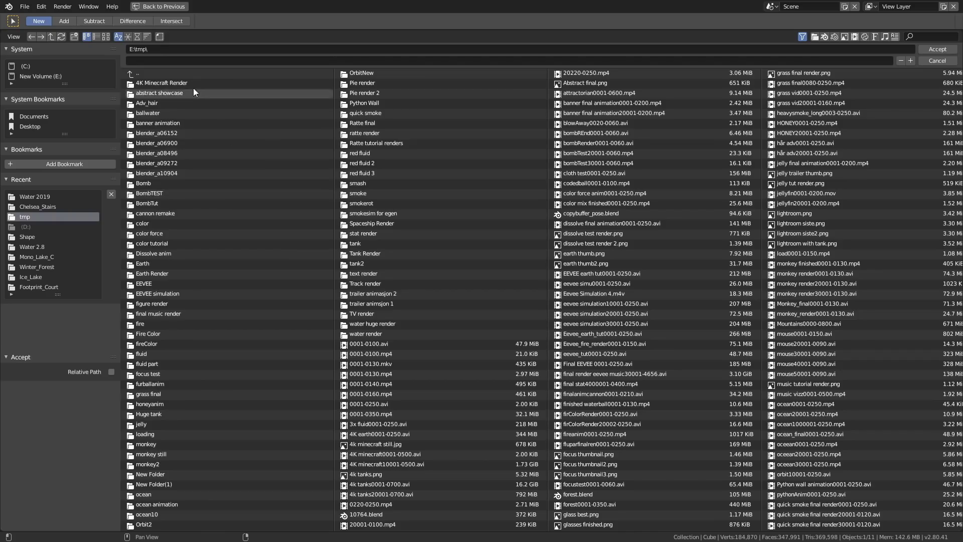
click(187, 60)
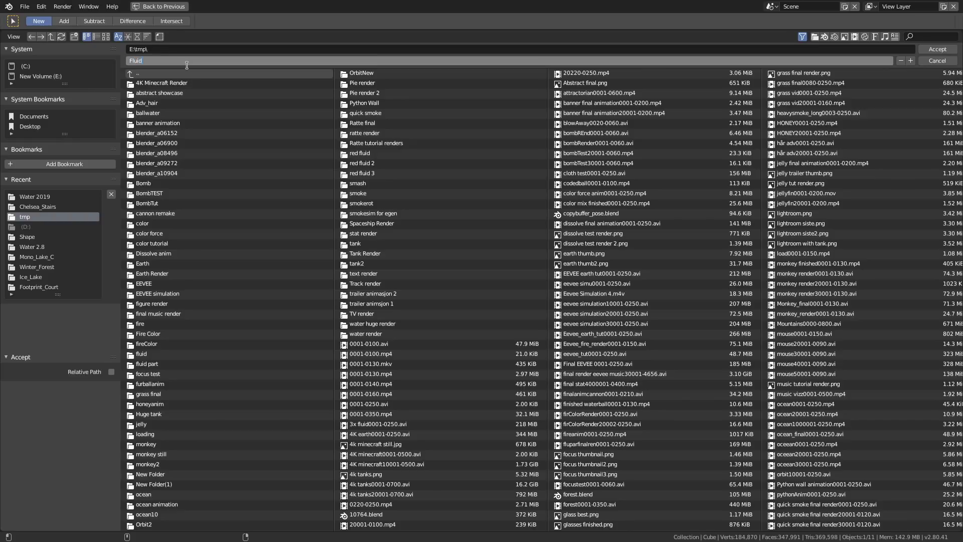
key(Return)
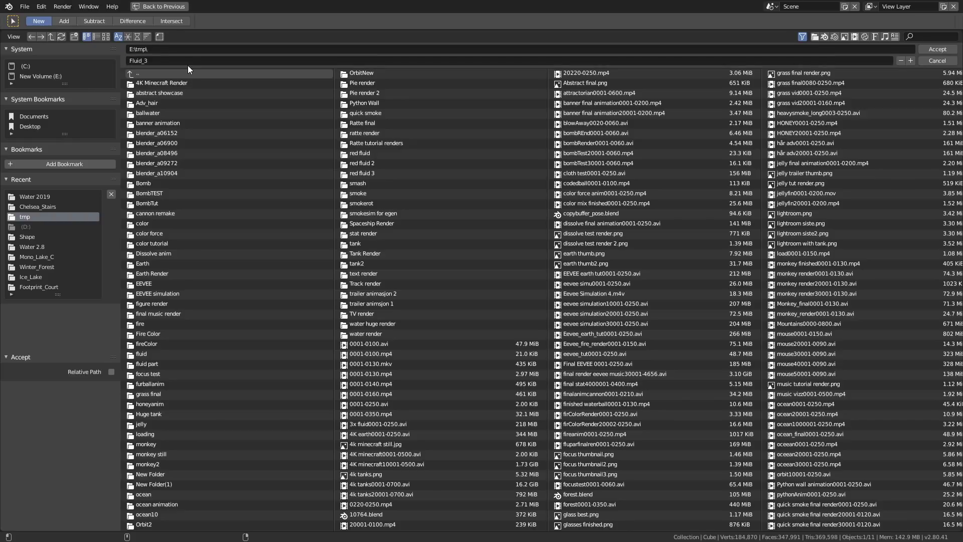
key(Return)
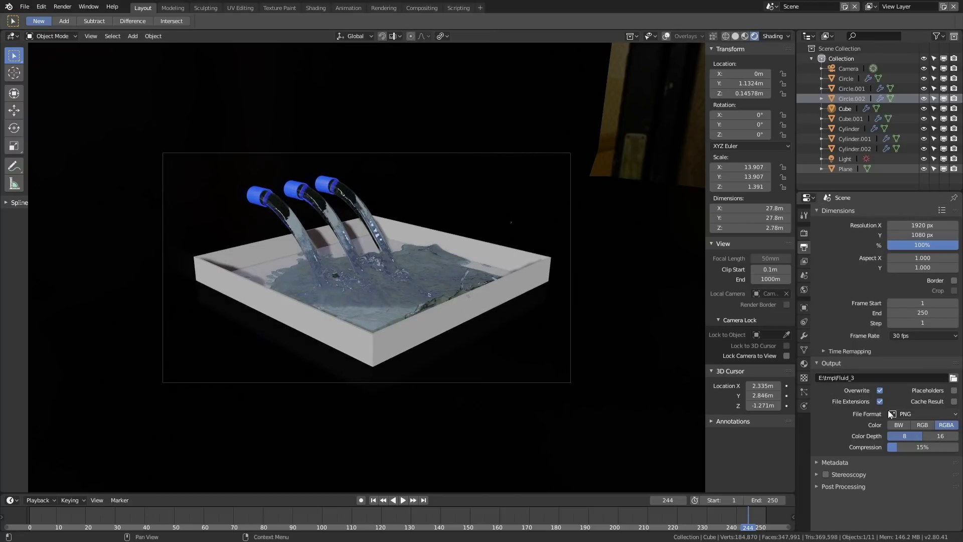
Set the output file format to AVI JPEG with the quality at 100%.
click(905, 413)
click(918, 336)
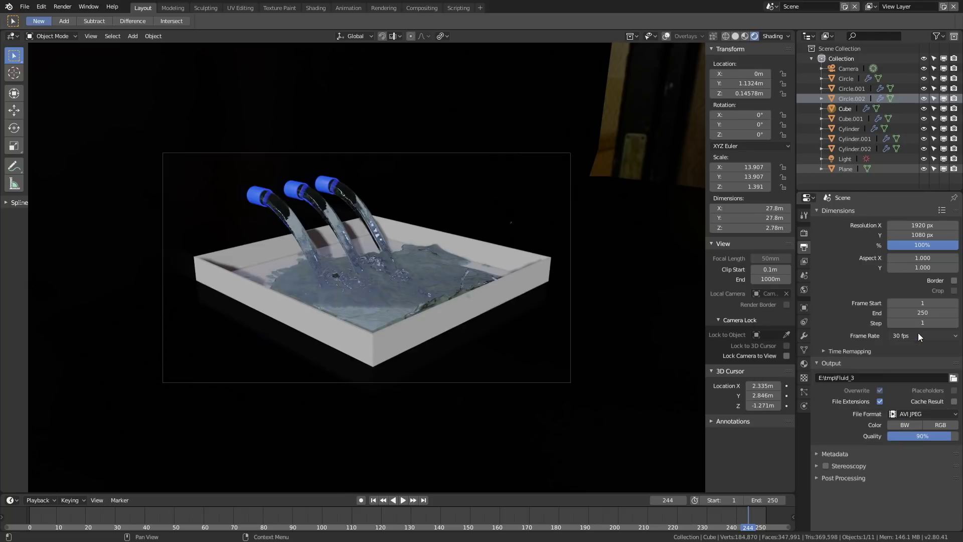
drag(951, 436, 959, 436)
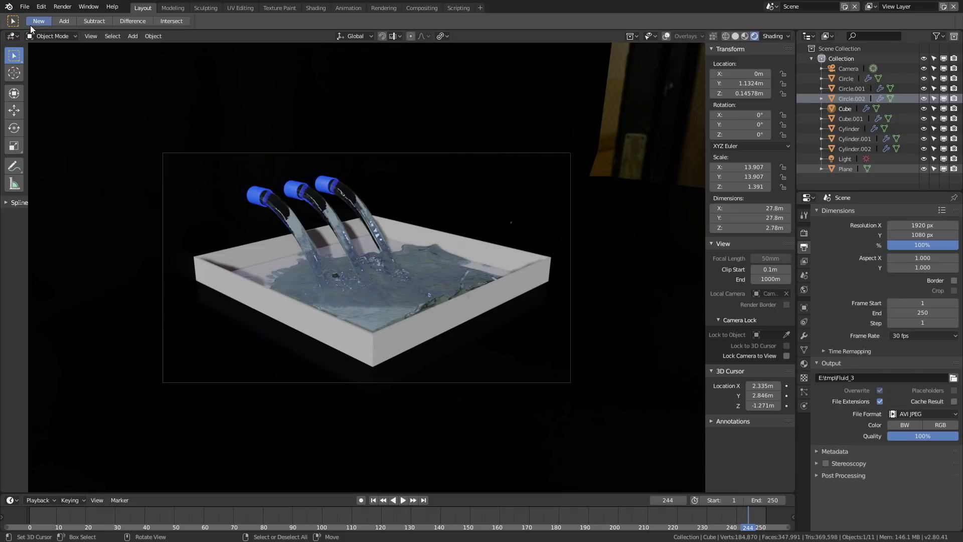
Save the project file and render the full animation.
click(24, 7)
click(39, 83)
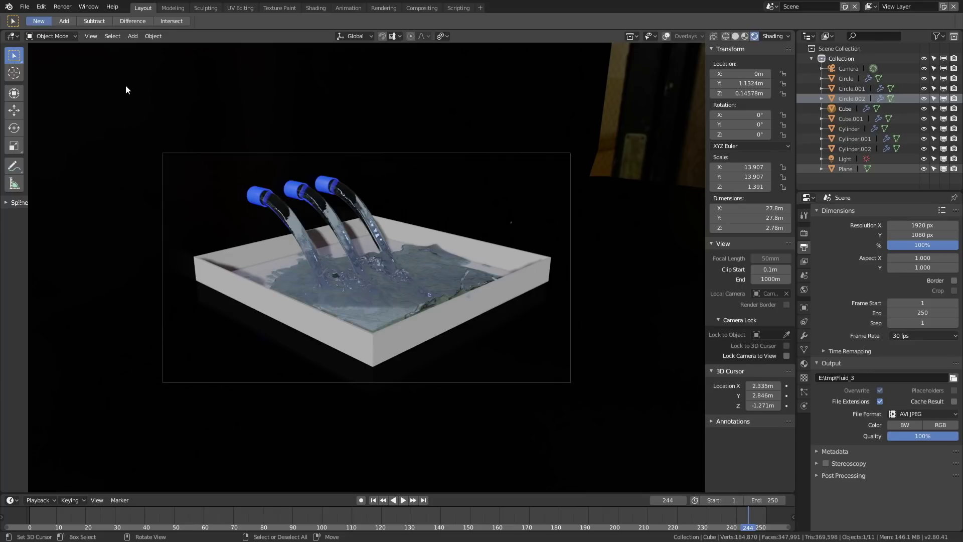
click(63, 7)
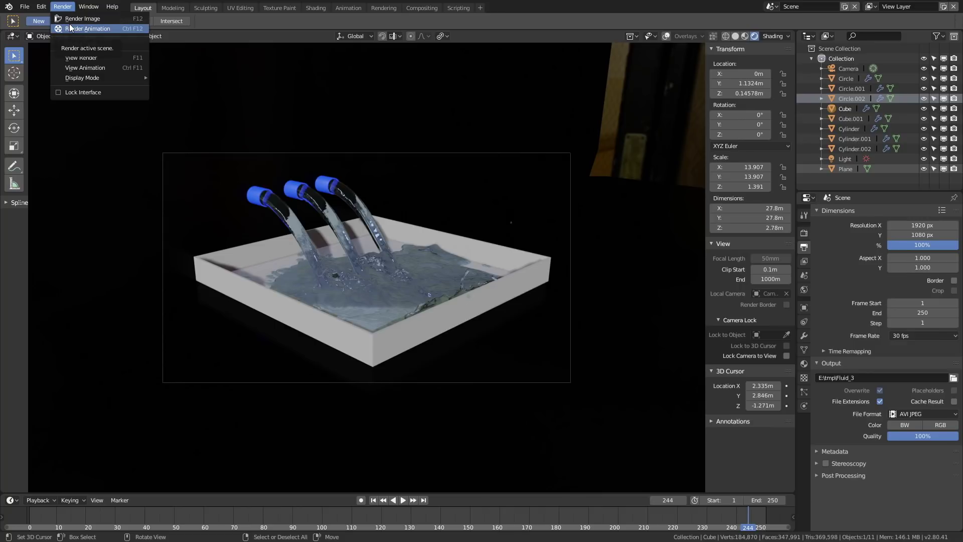
mouse_move(91, 77)
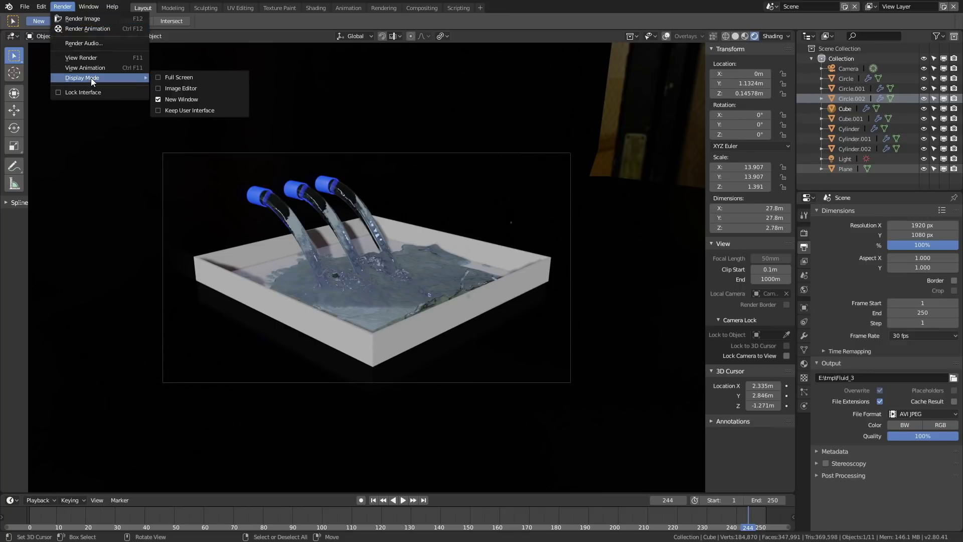
click(179, 93)
click(70, 7)
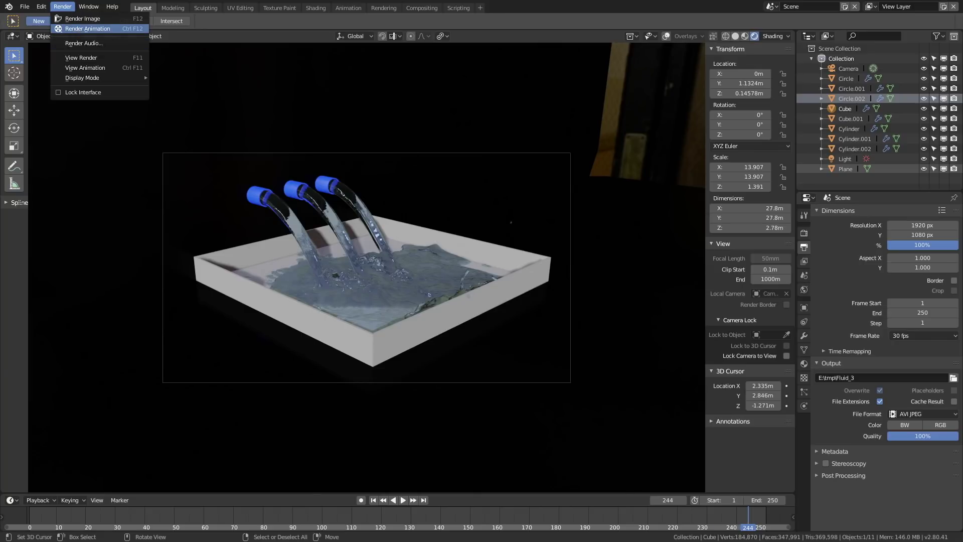
click(76, 28)
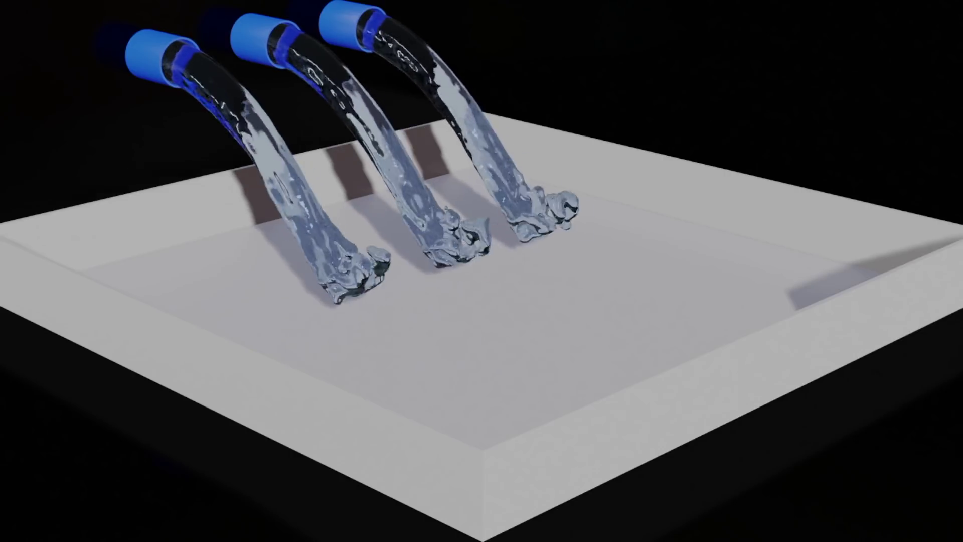